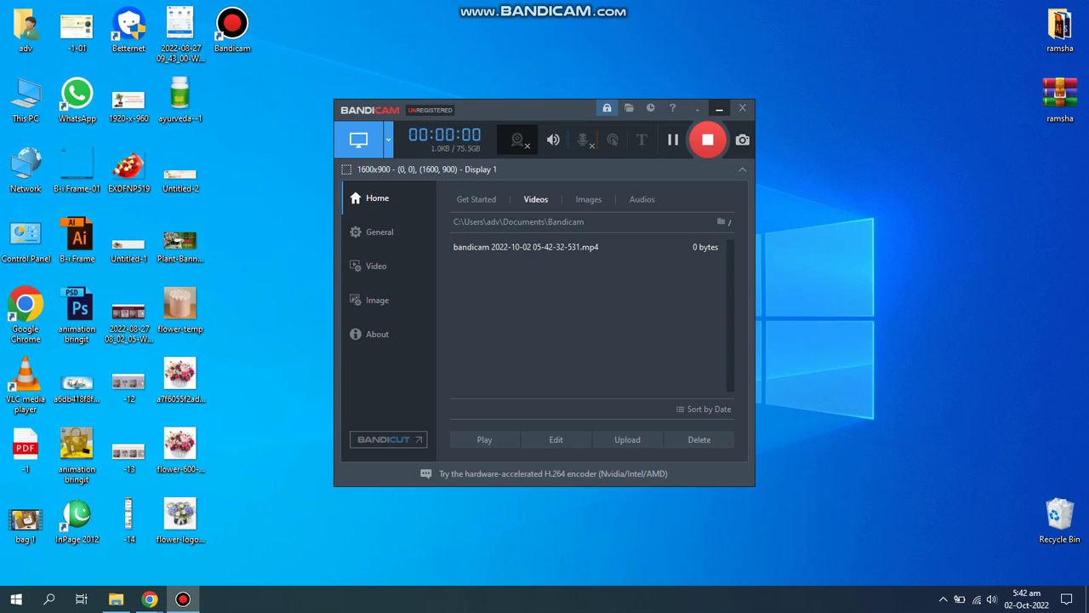
Minimise the recorder, refresh the desktop, and launch Adobe Illustrator CC 2017 from Start.
left_click(719, 108)
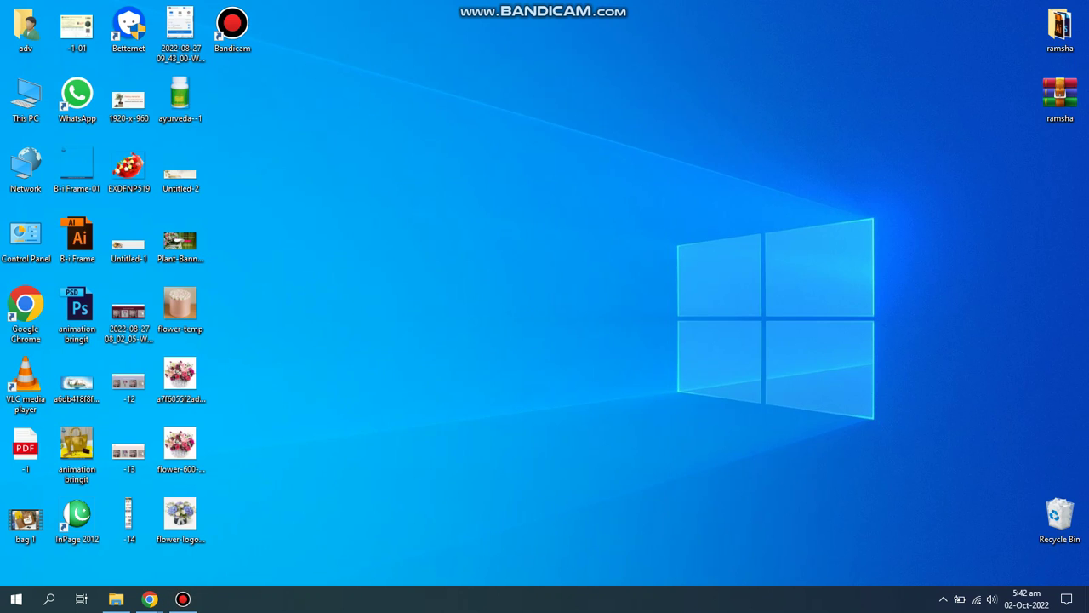
right_click(660, 30)
right_click(650, 31)
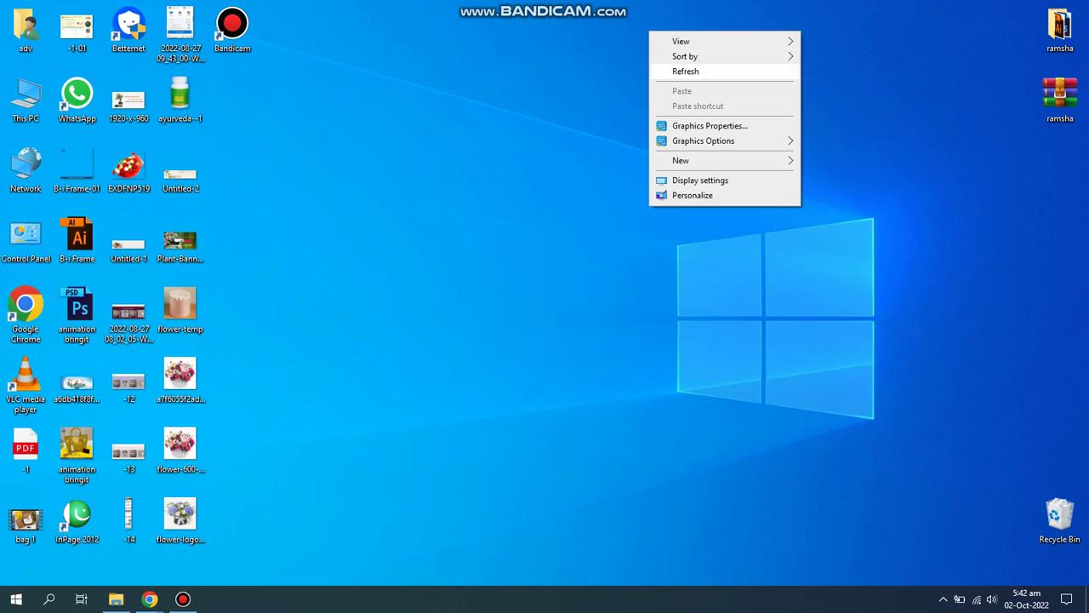
left_click(685, 71)
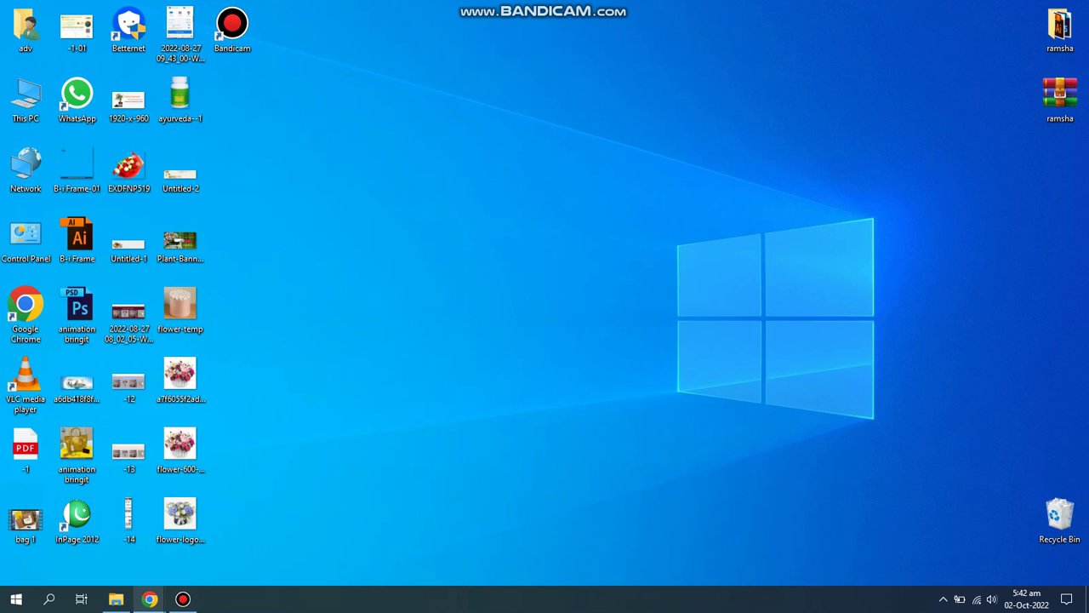
left_click(16, 600)
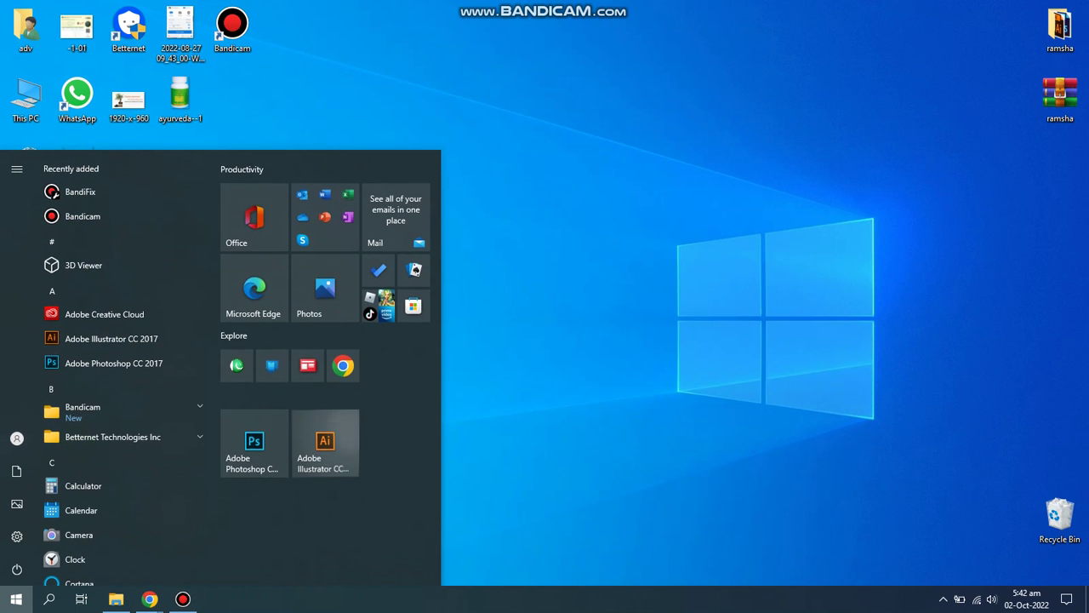
left_click(325, 445)
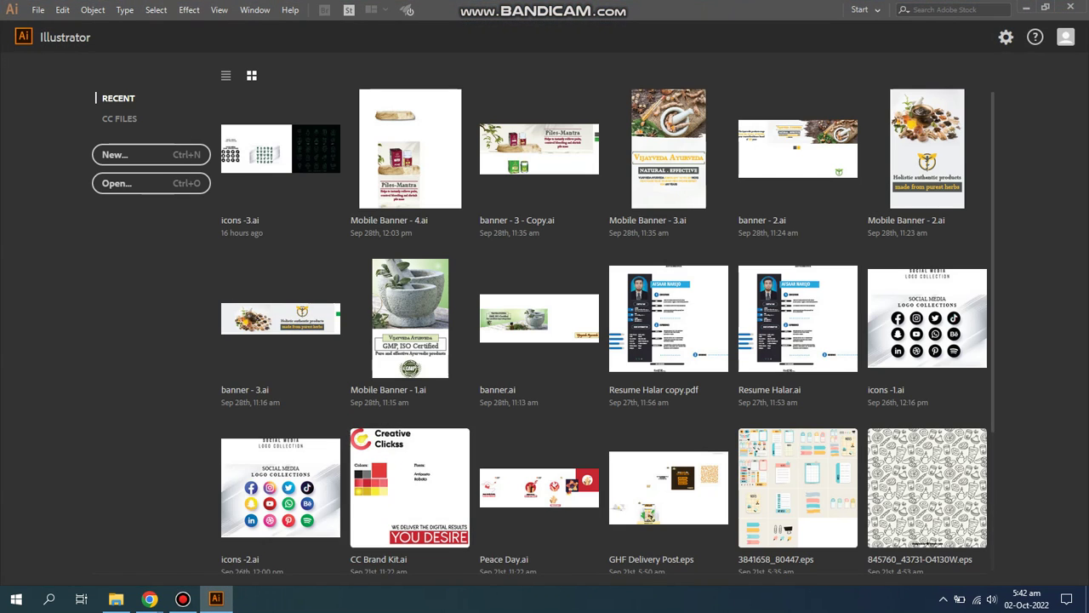
Create an 800 × 800 px pixel document named 'Restaurant post', then switch to Chrome.
left_click(151, 154)
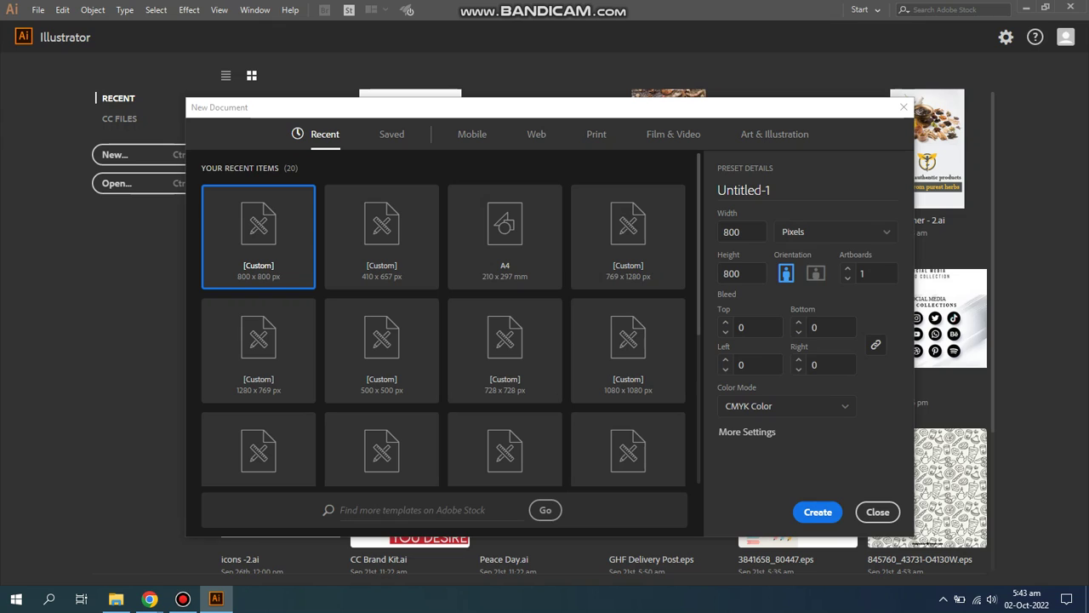
left_click(834, 231)
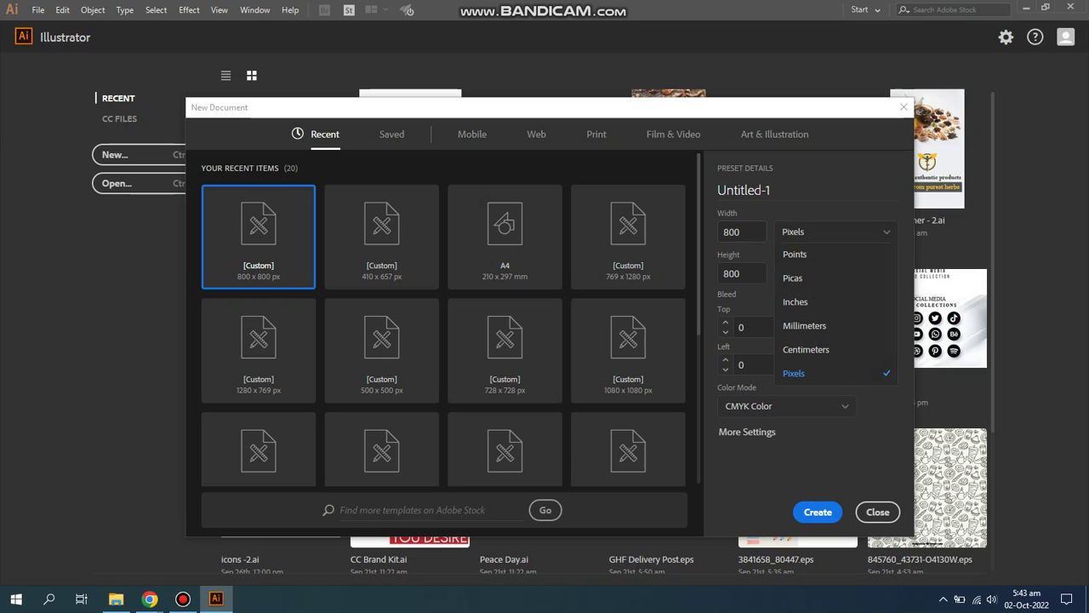
left_click(744, 190)
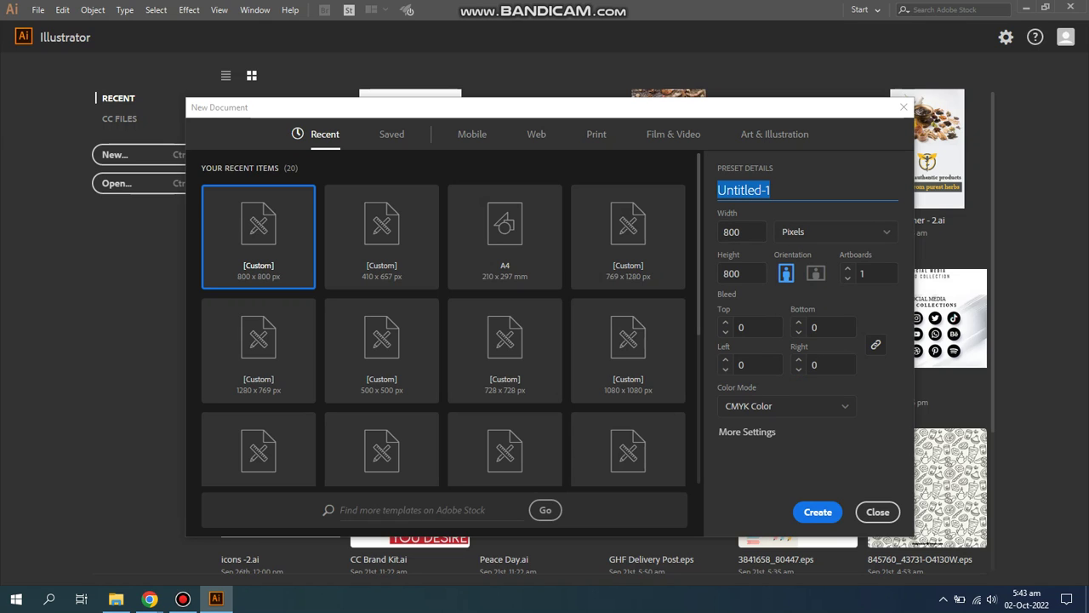
type("Resturant post")
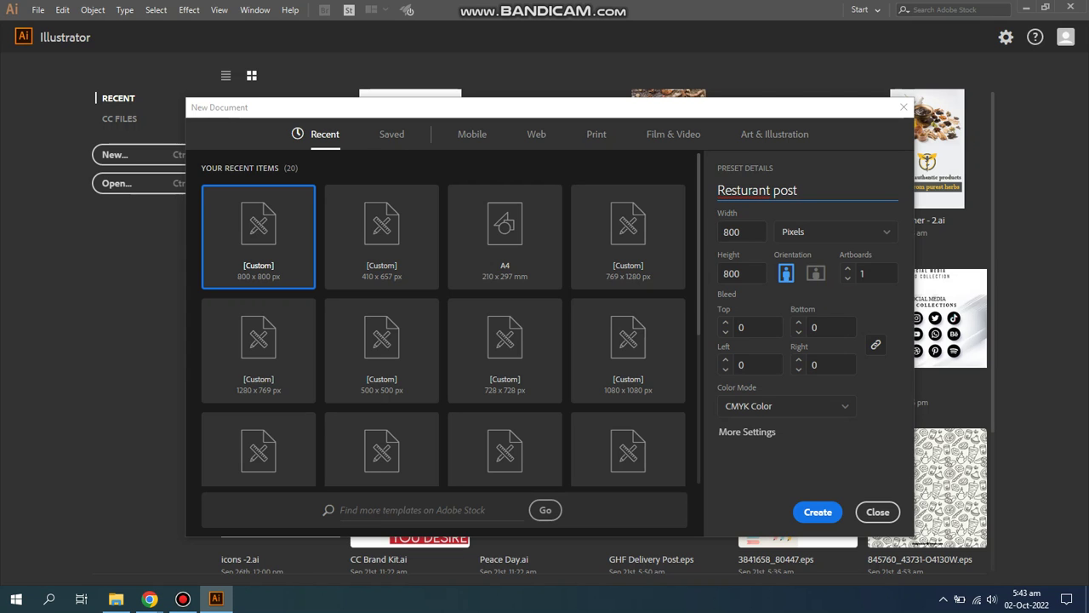
type("a")
key("Return")
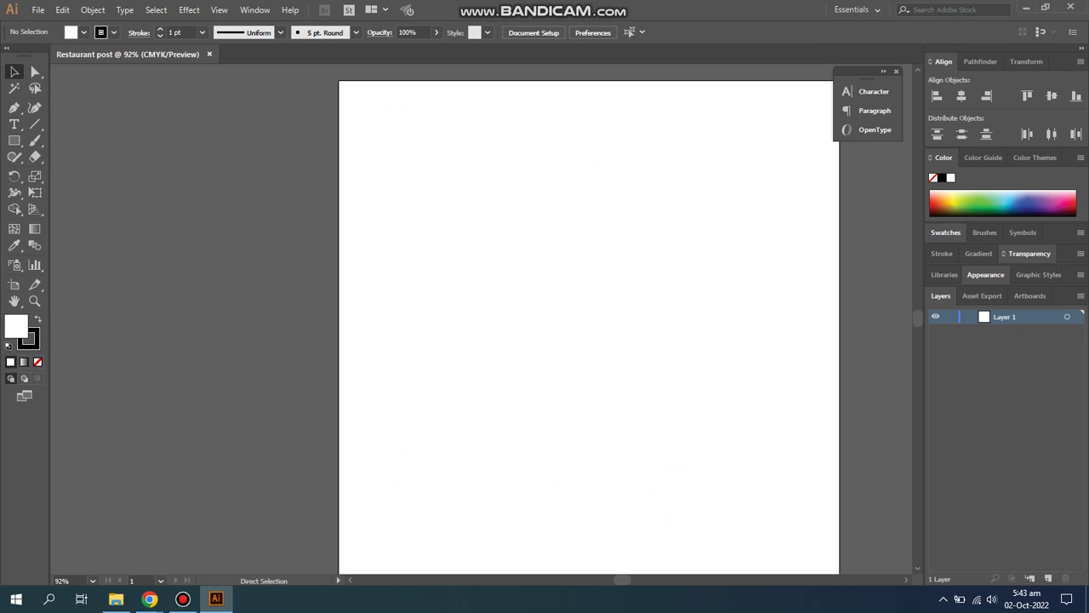
key("alt+Tab")
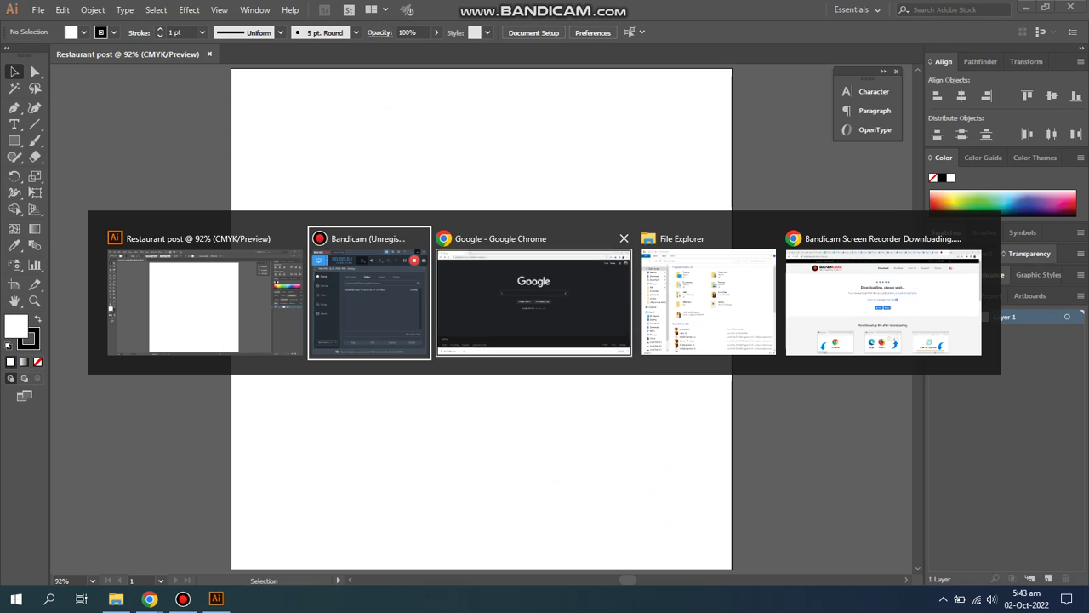
key("Tab")
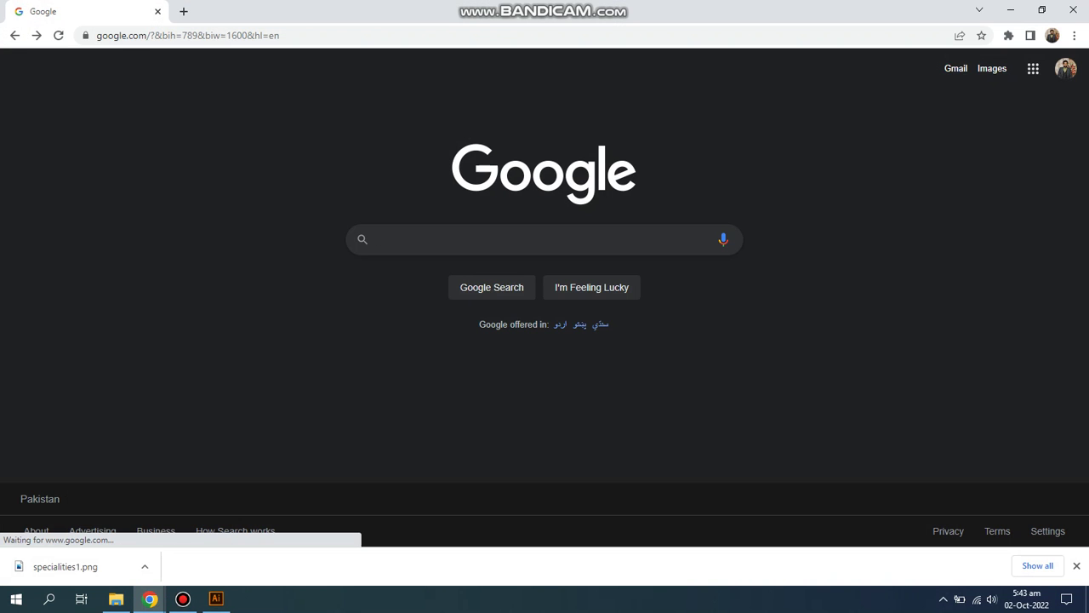
Search Google for 'restaurants post design'.
left_click(544, 239)
type("es")
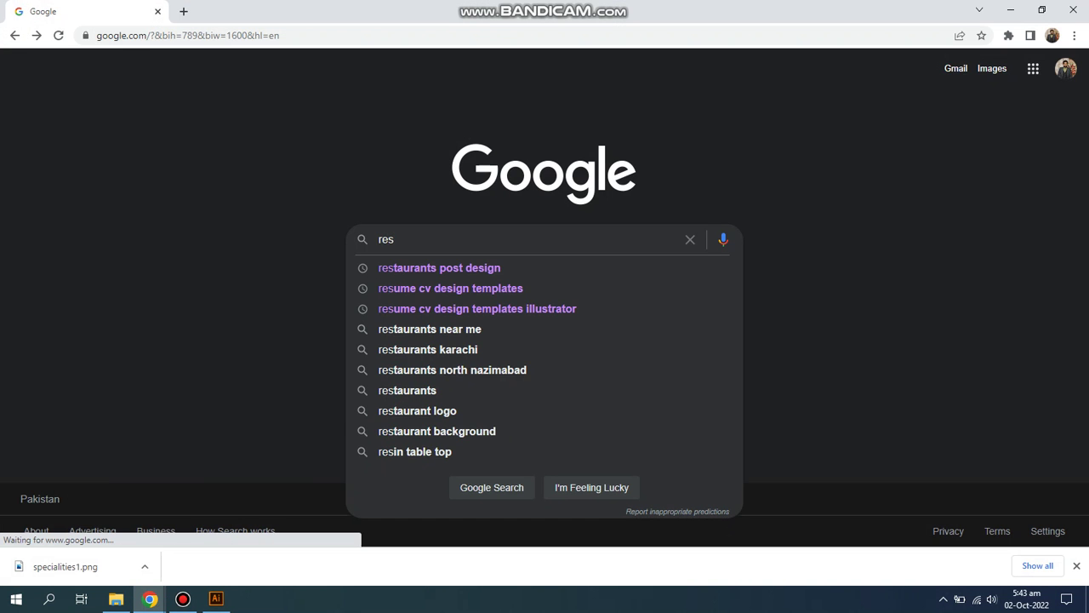
key("Down")
key("Return")
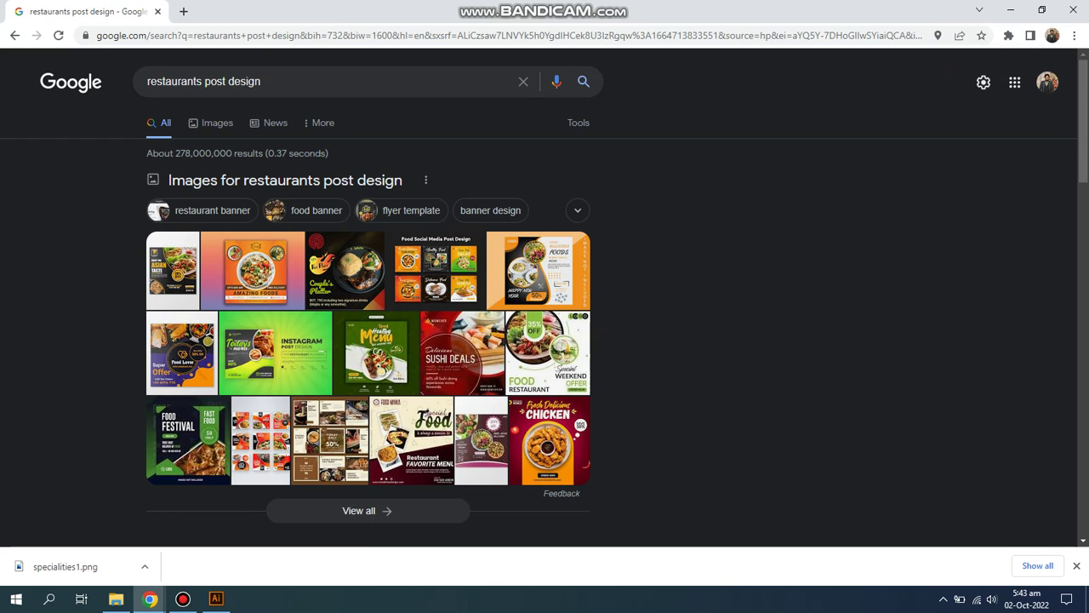
Replace the query with 'pizza top view' and show its image results.
key("ctrl+a")
type("p")
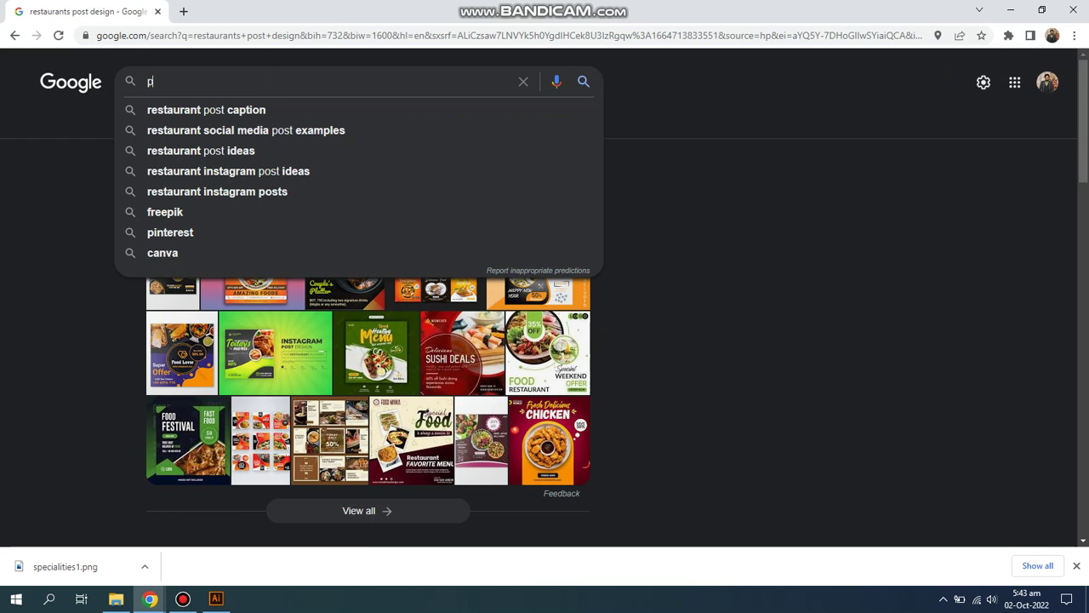
type("izza")
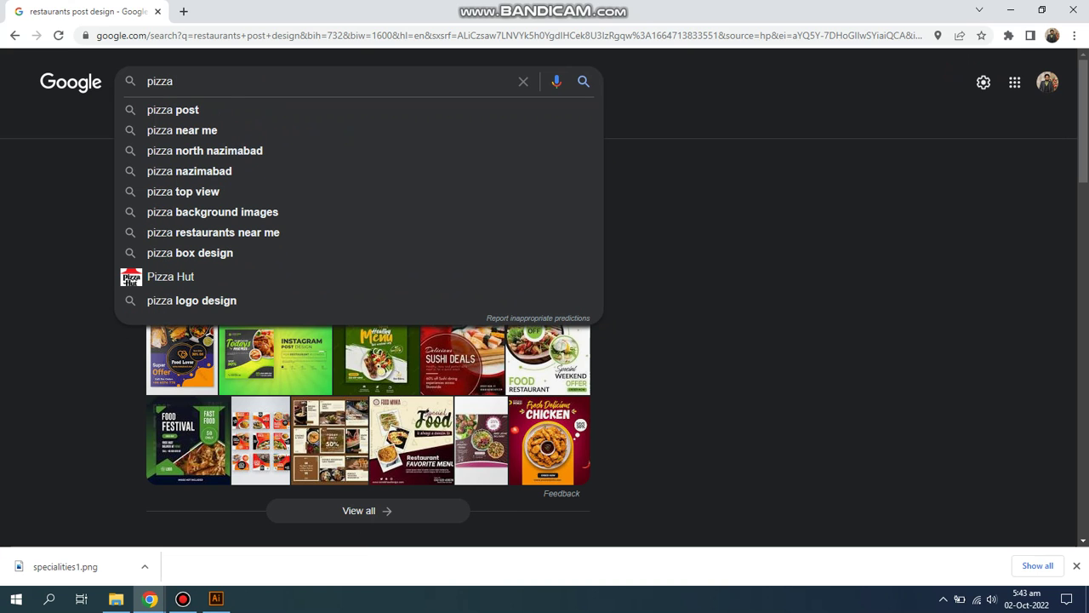
type(" top v")
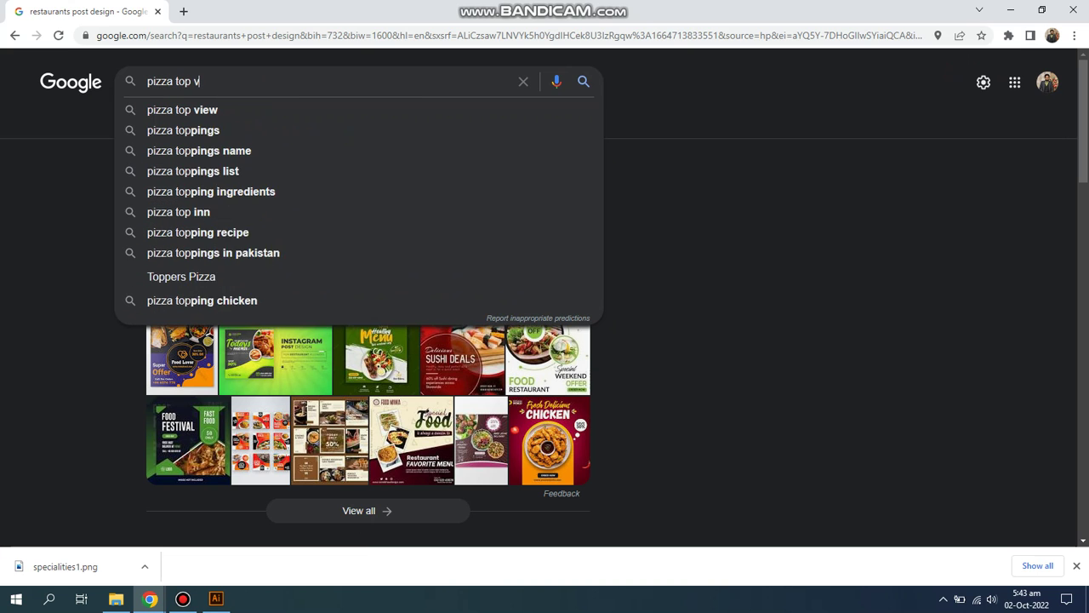
type("iew")
key("Return")
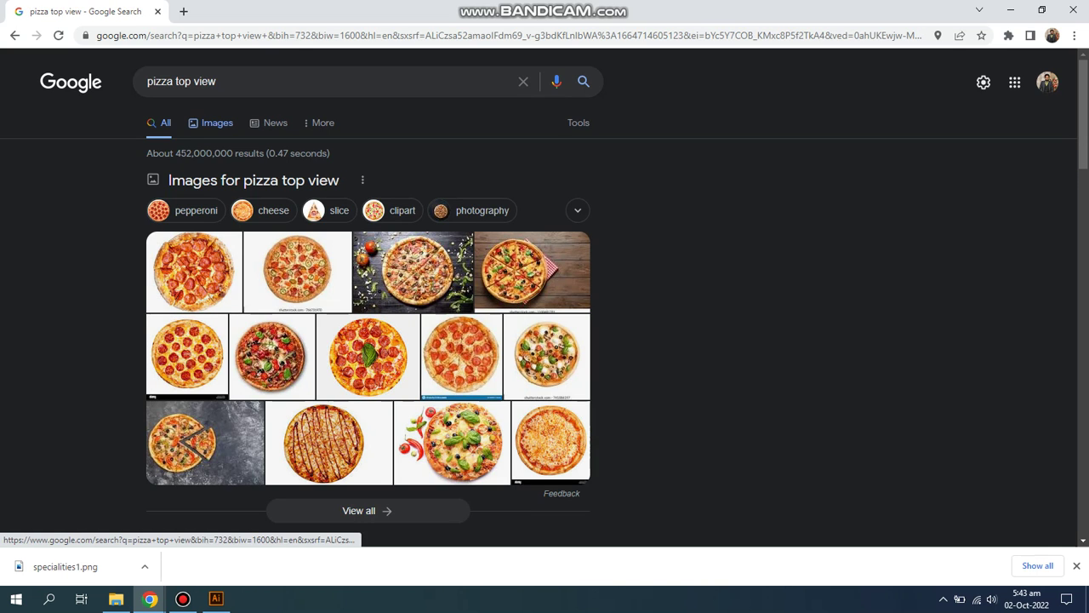
left_click(217, 122)
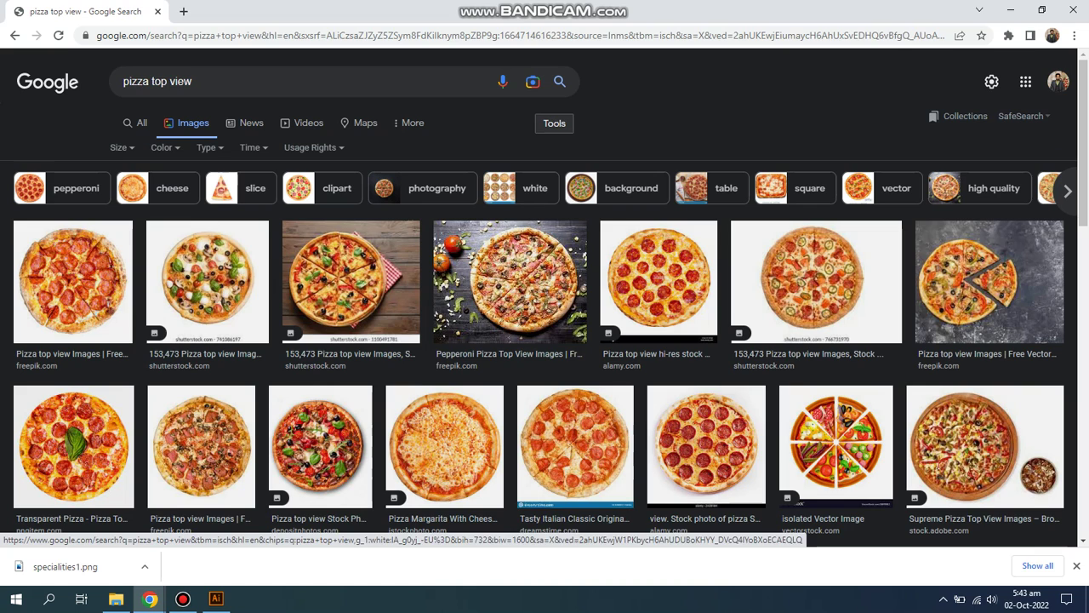
Filter the pizza image results to transparent, large images.
left_click(519, 188)
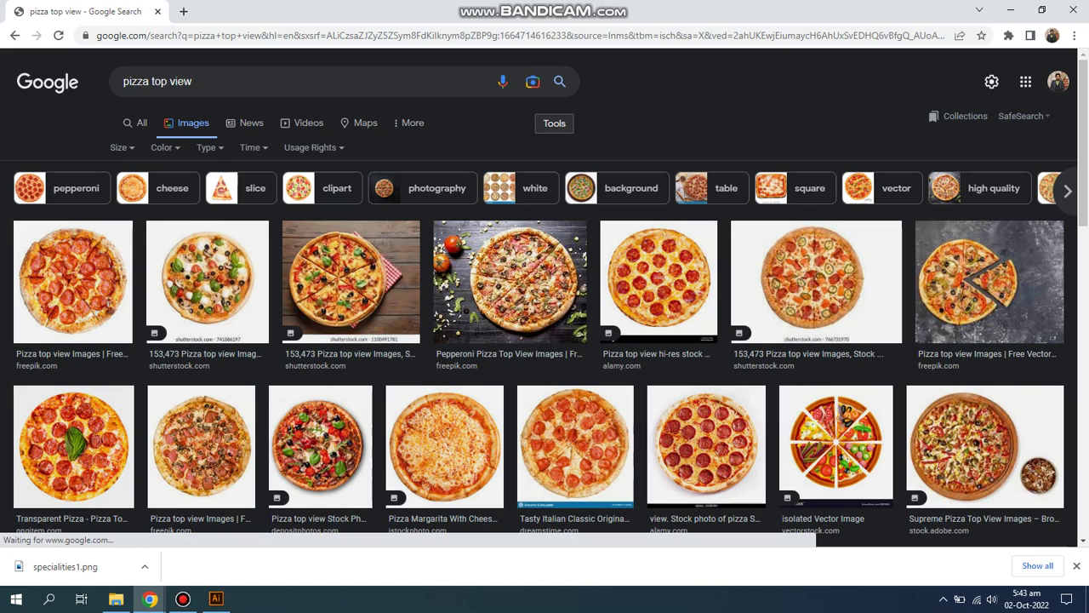
left_click(164, 147)
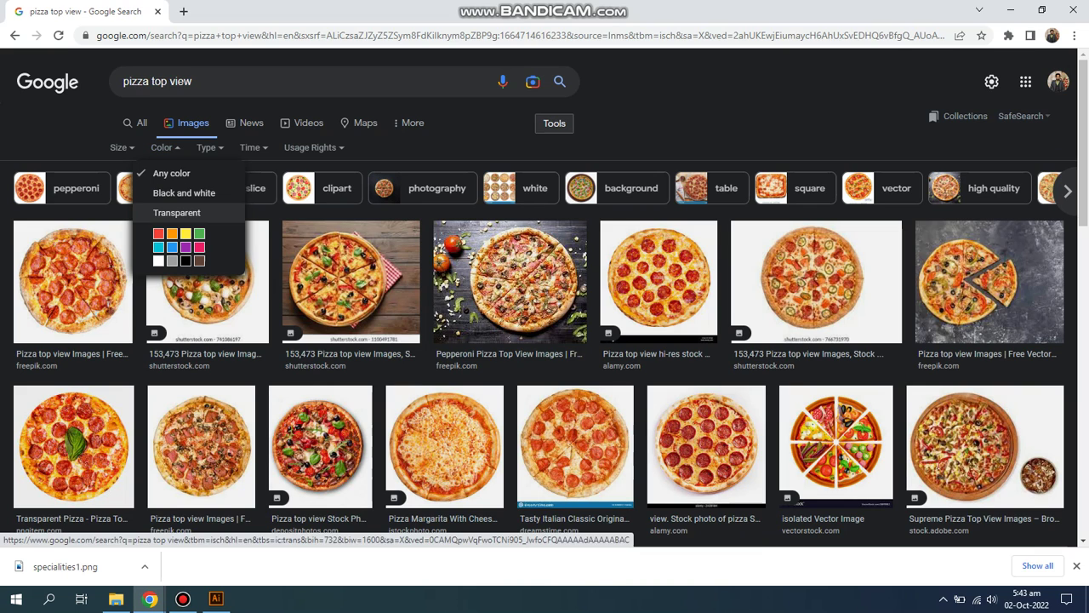
left_click(174, 212)
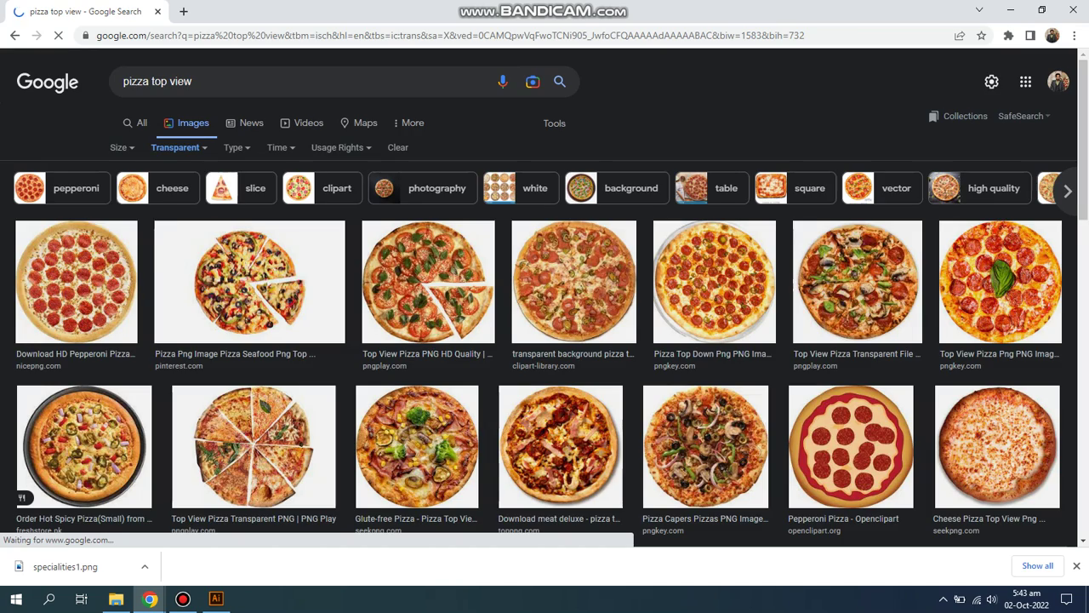
left_click(122, 147)
left_click(123, 194)
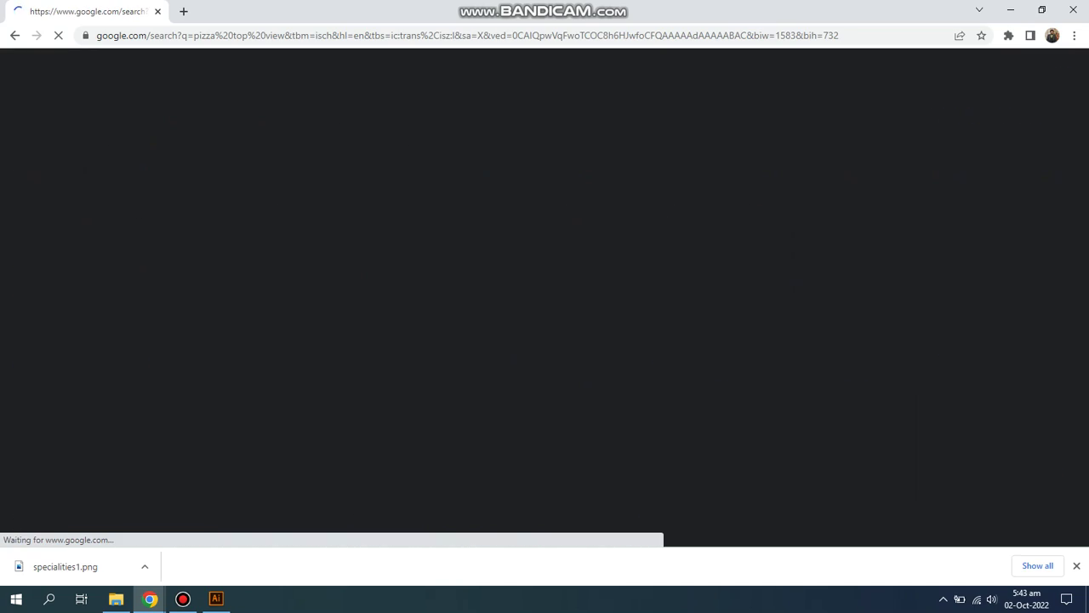
Scroll the results and preview the 900 × 900 Moe's Mart top-view pizza.
scroll(256, 213, "down", 4)
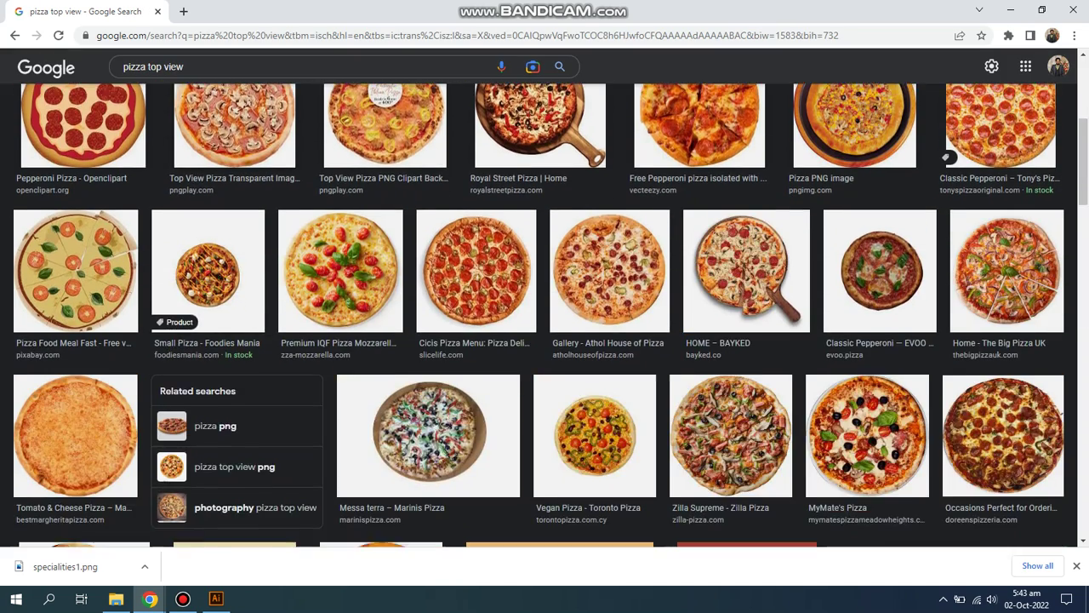
scroll(255, 212, "down", 1)
scroll(255, 213, "down", 3)
scroll(256, 212, "down", 2)
scroll(255, 213, "down", 2)
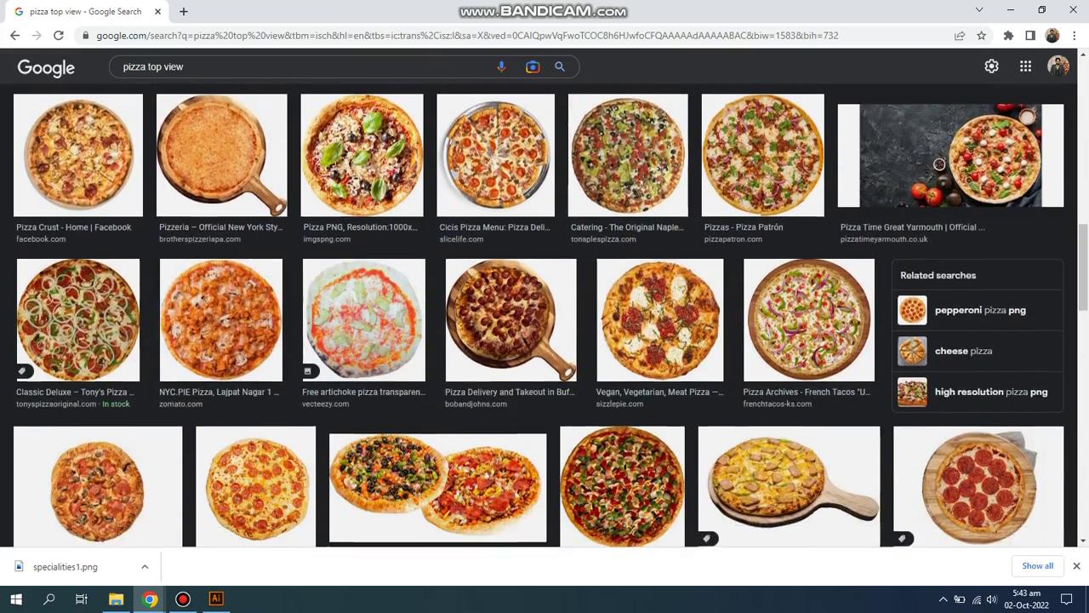
scroll(255, 213, "down", 2)
scroll(256, 213, "down", 2)
scroll(545, 315, "down", 3)
scroll(544, 315, "down", 2)
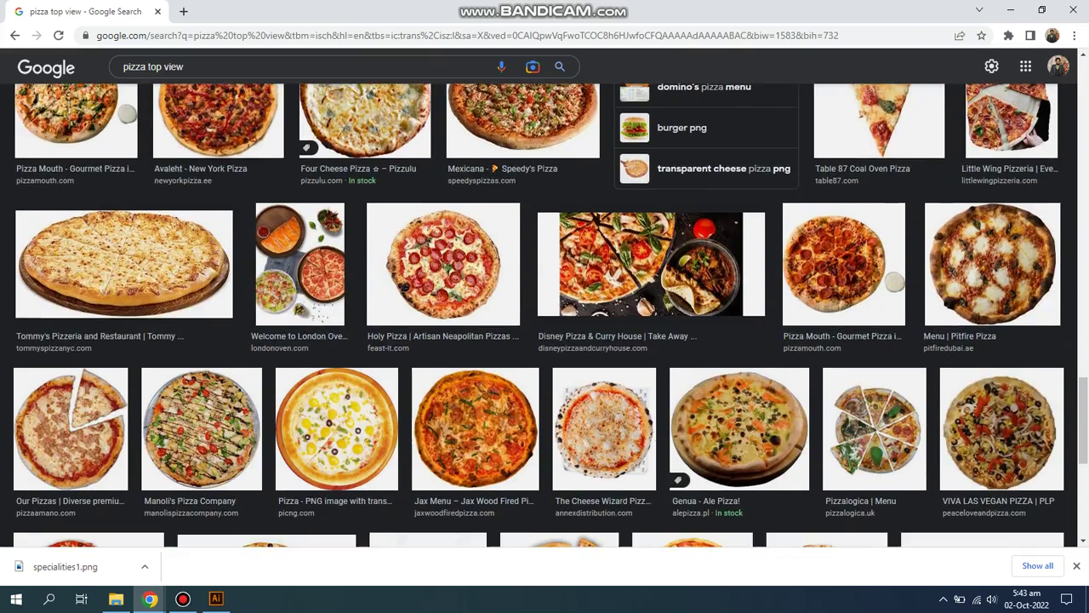
scroll(544, 315, "down", 2)
scroll(545, 315, "down", 3)
scroll(545, 315, "down", 3)
scroll(544, 314, "down", 3)
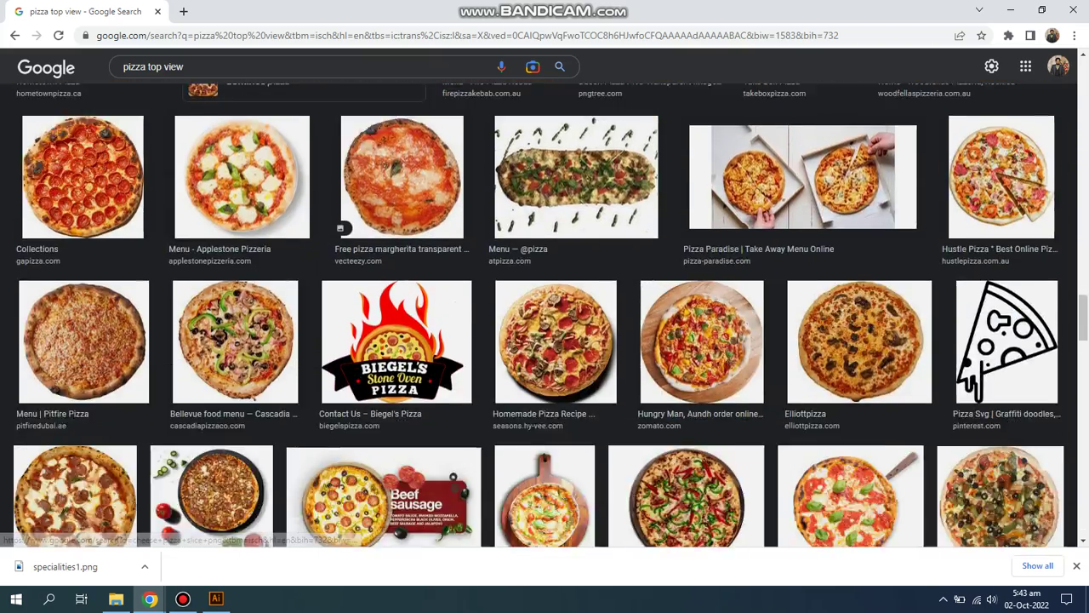
scroll(544, 315, "down", 2)
scroll(545, 315, "down", 2)
scroll(1055, 282, "down", 2)
scroll(1055, 282, "down", 3)
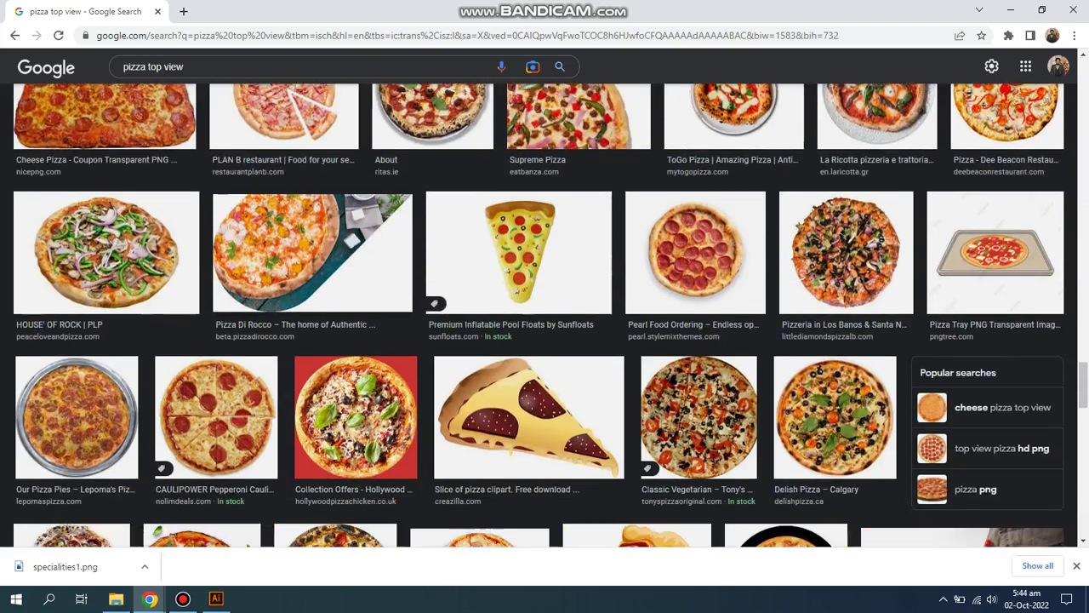
scroll(1055, 282, "down", 2)
scroll(1056, 282, "down", 1)
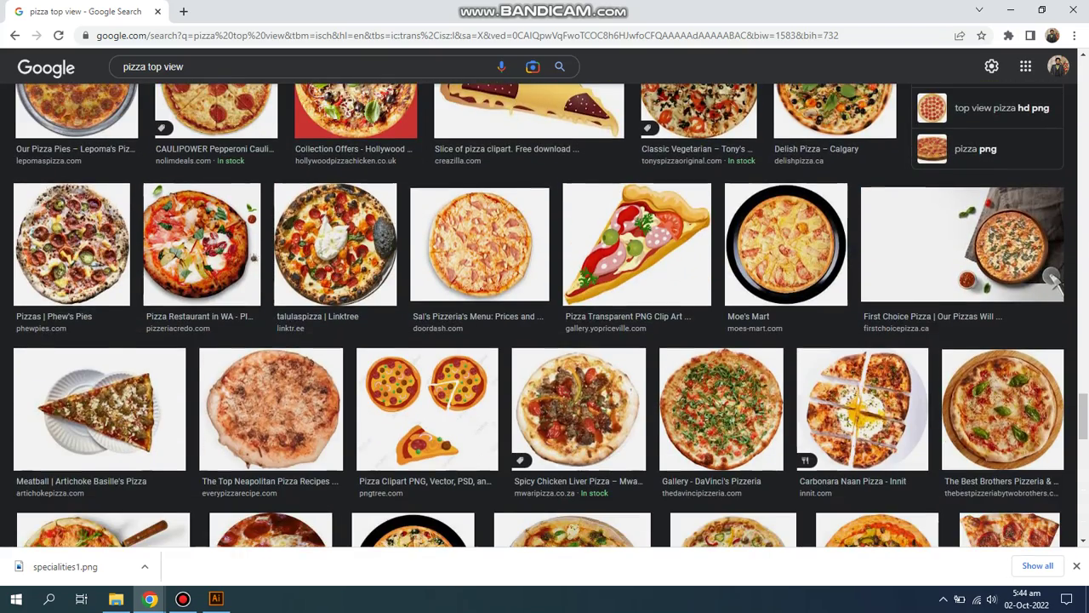
left_click(786, 244)
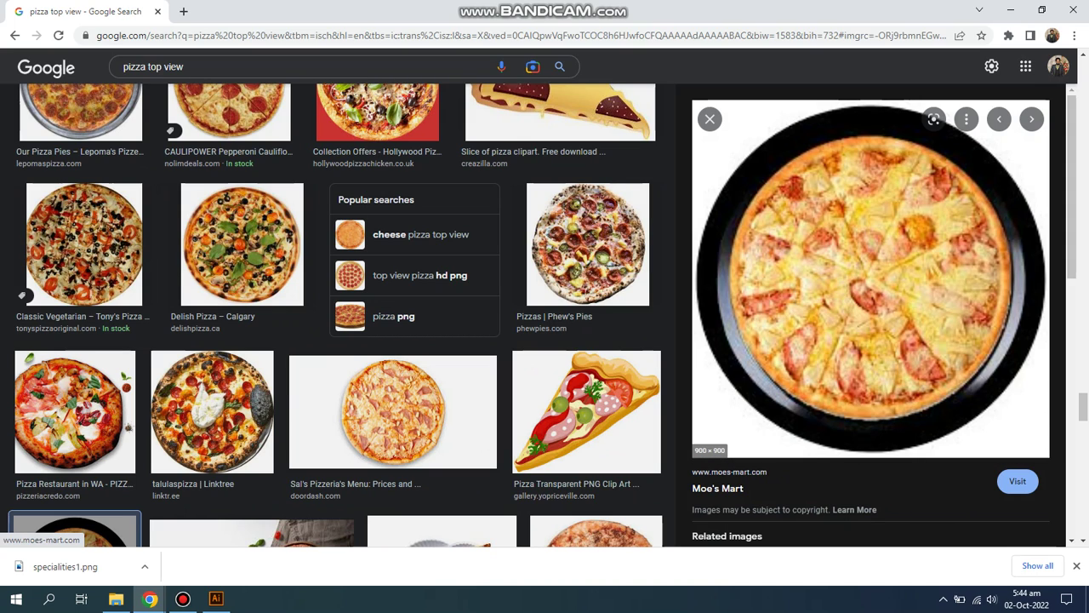
Drag the downloaded specialities1.png pizza from File Explorer onto the Illustrator artboard.
left_click(116, 599)
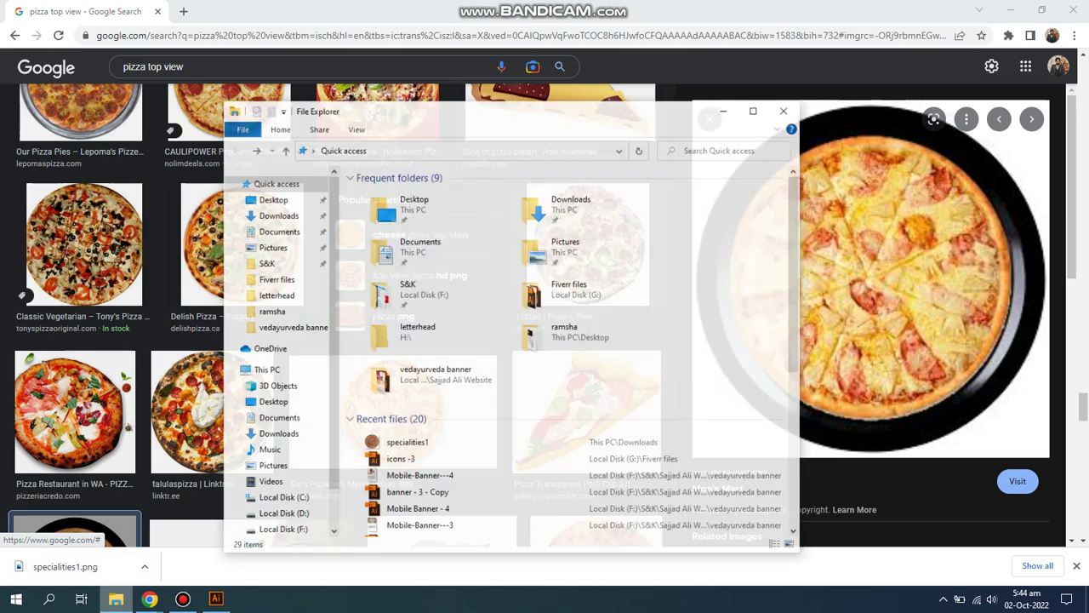
mouse_move(65, 566)
left_mouse_down()
mouse_move(216, 598)
mouse_move(381, 360)
mouse_move(464, 315)
left_mouse_up()
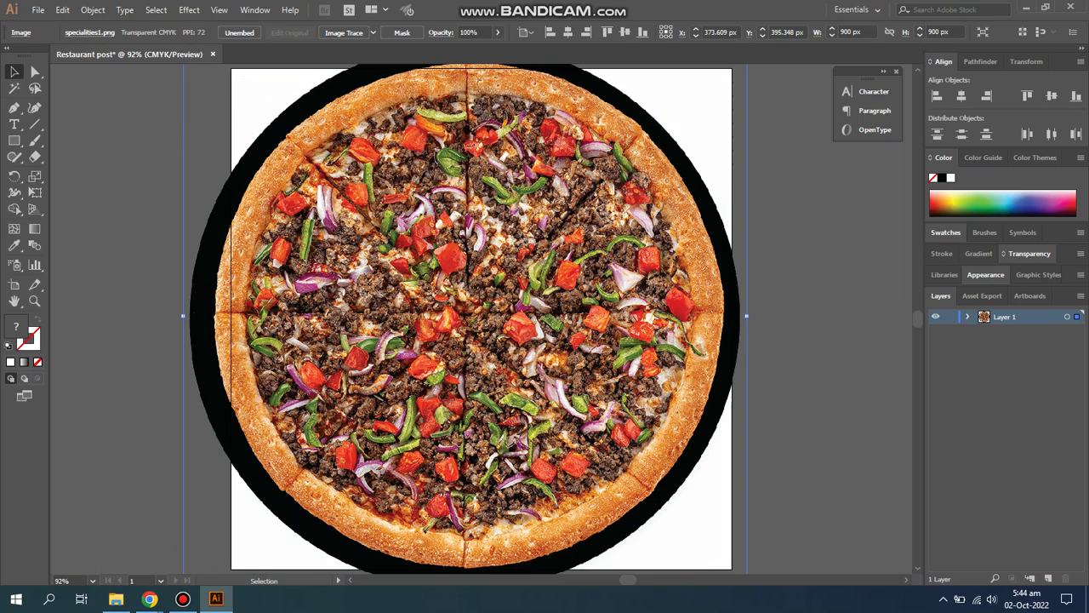
key("alt+Tab")
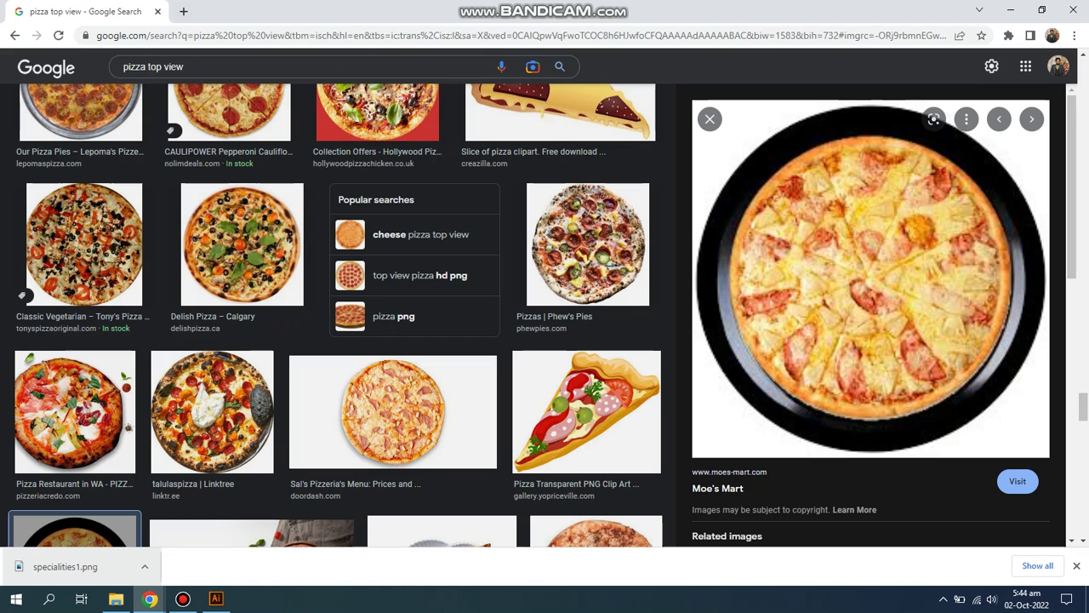
In a new tab, search Google Images for 'black texture background'.
left_click(183, 11)
type("g")
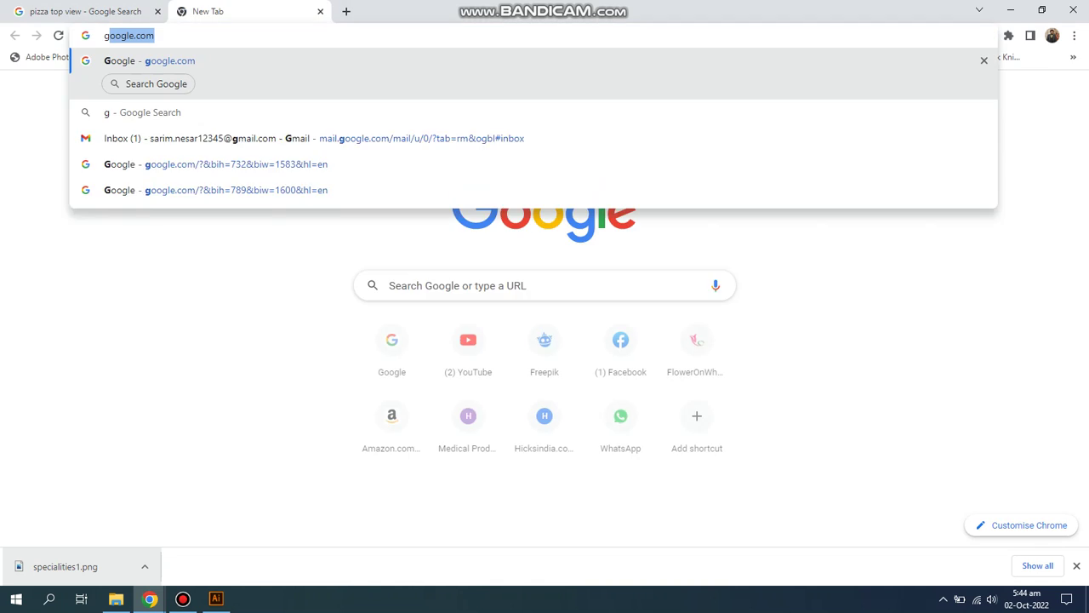
key("Return")
type("res")
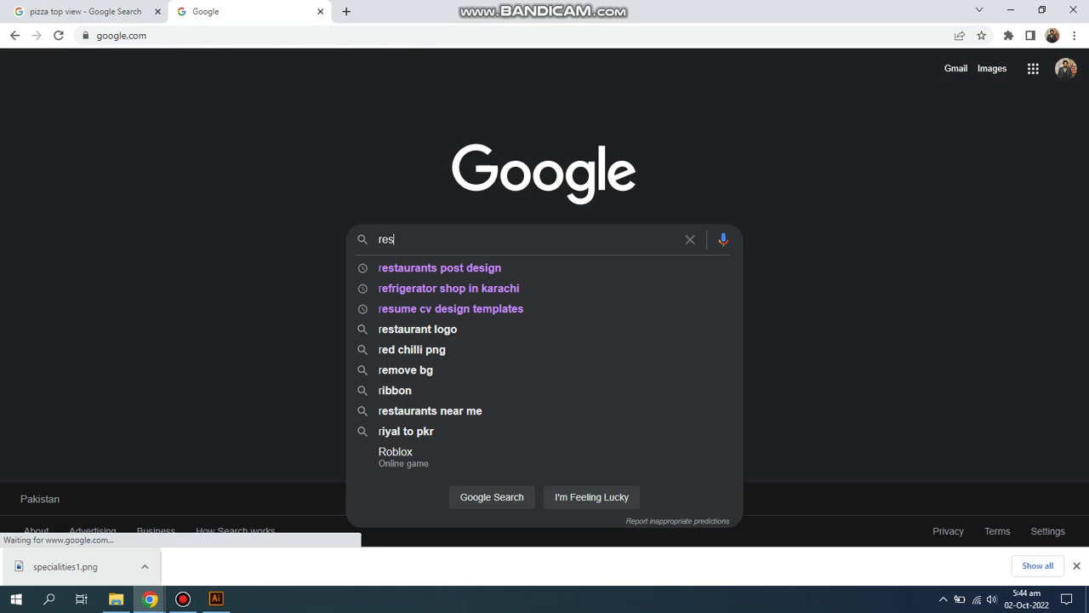
type("ta")
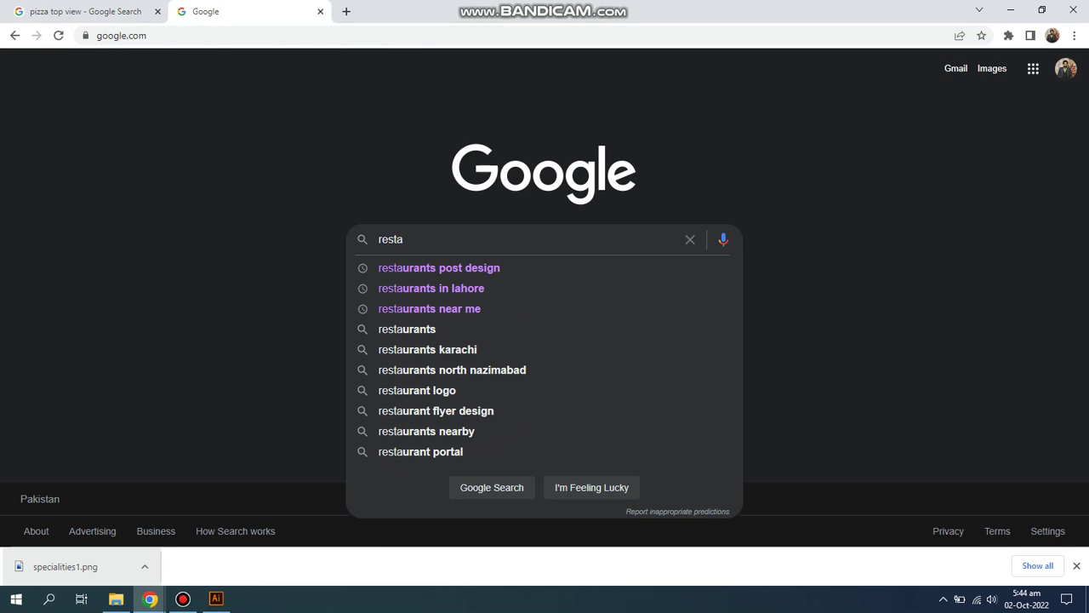
type("blac")
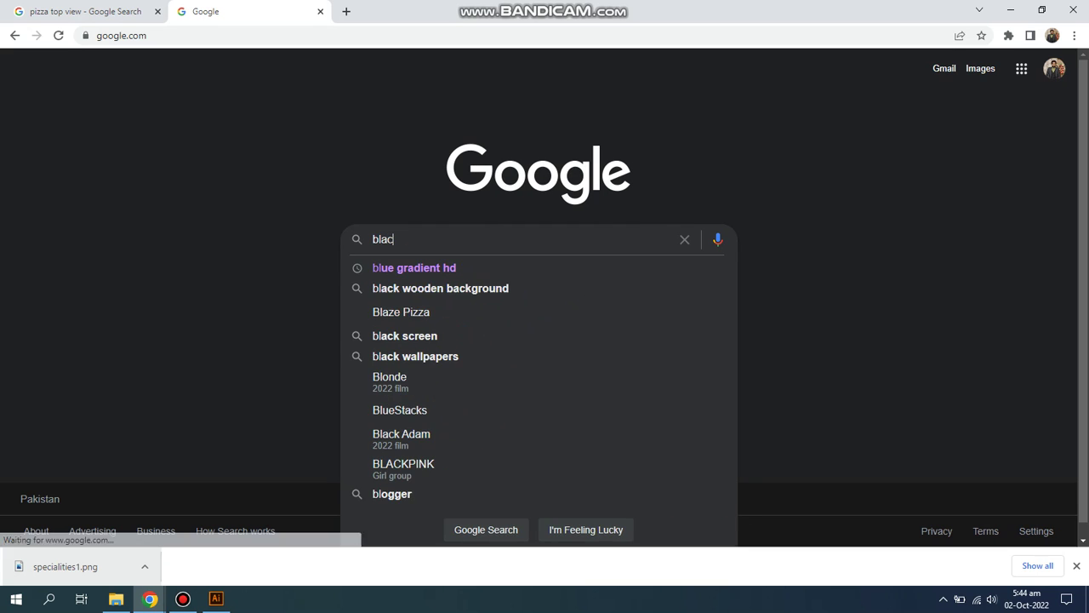
type("k")
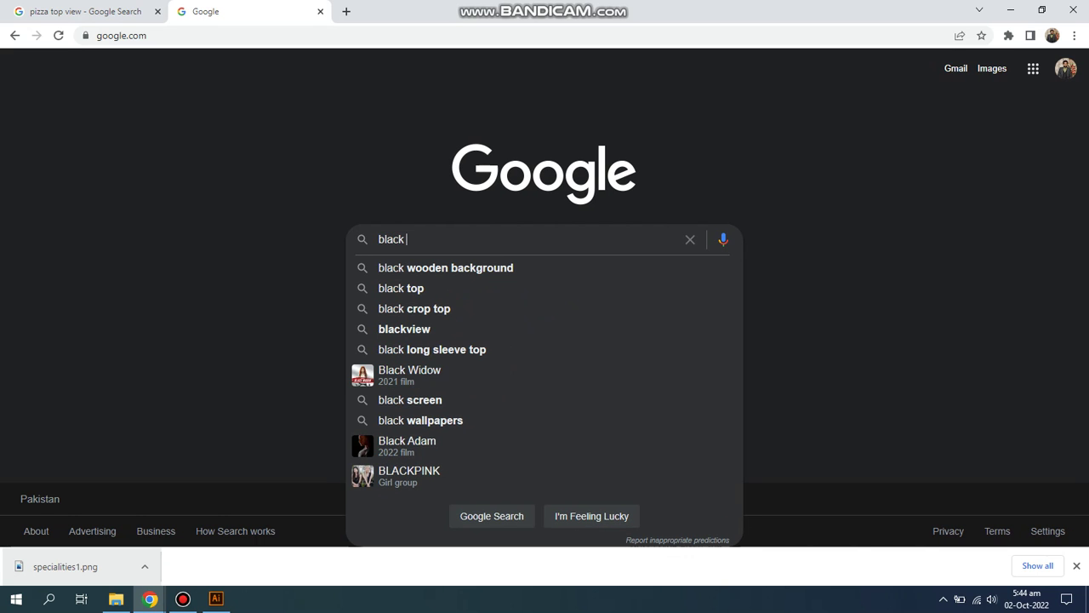
type("g")
key("BackSpace")
type("tex")
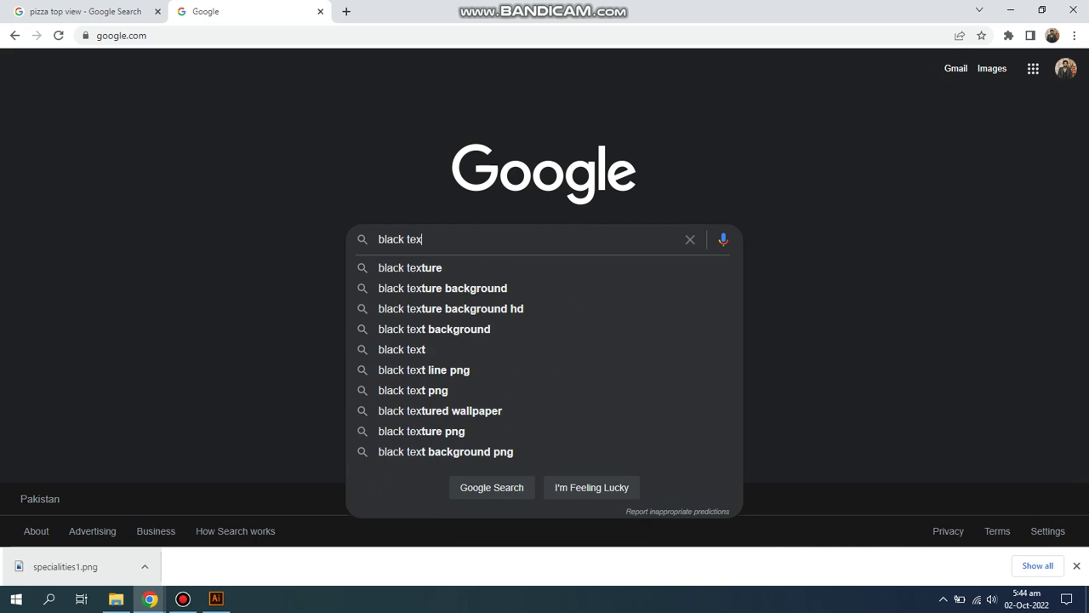
key("Down")
type("background")
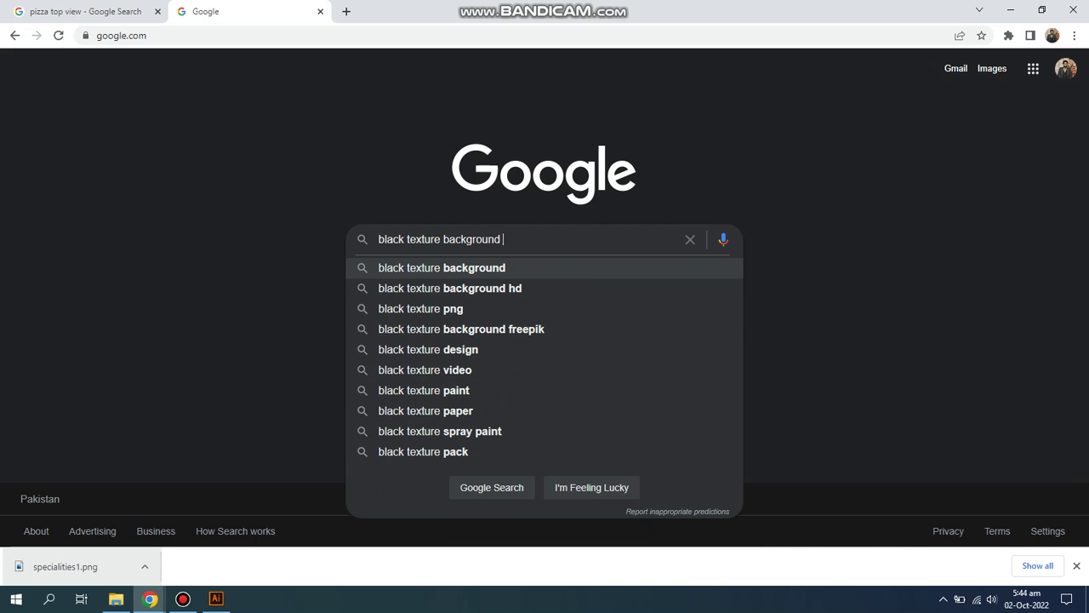
key("Return")
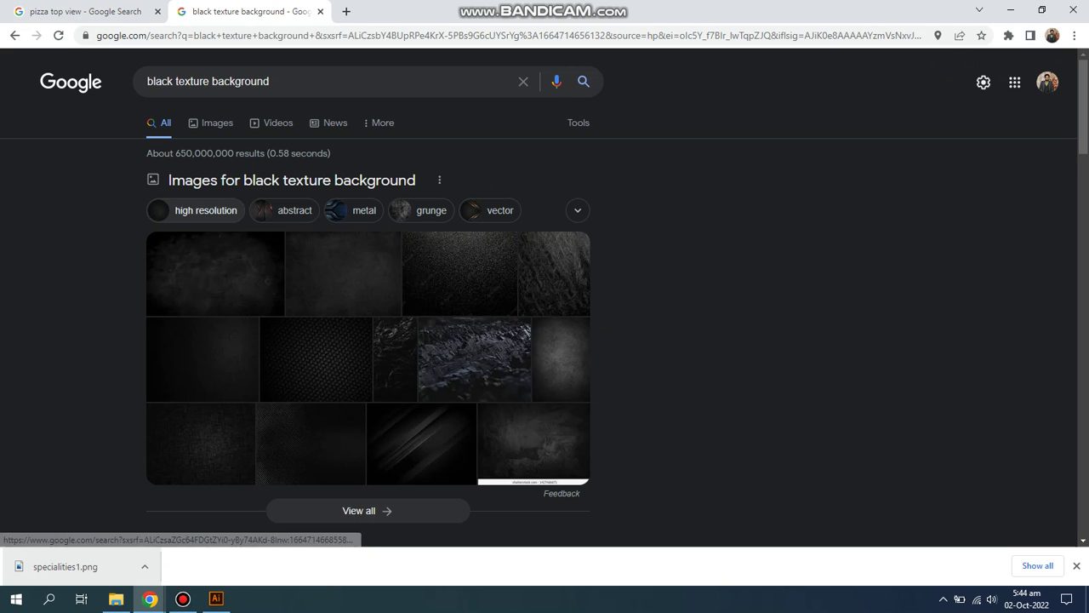
left_click(196, 210)
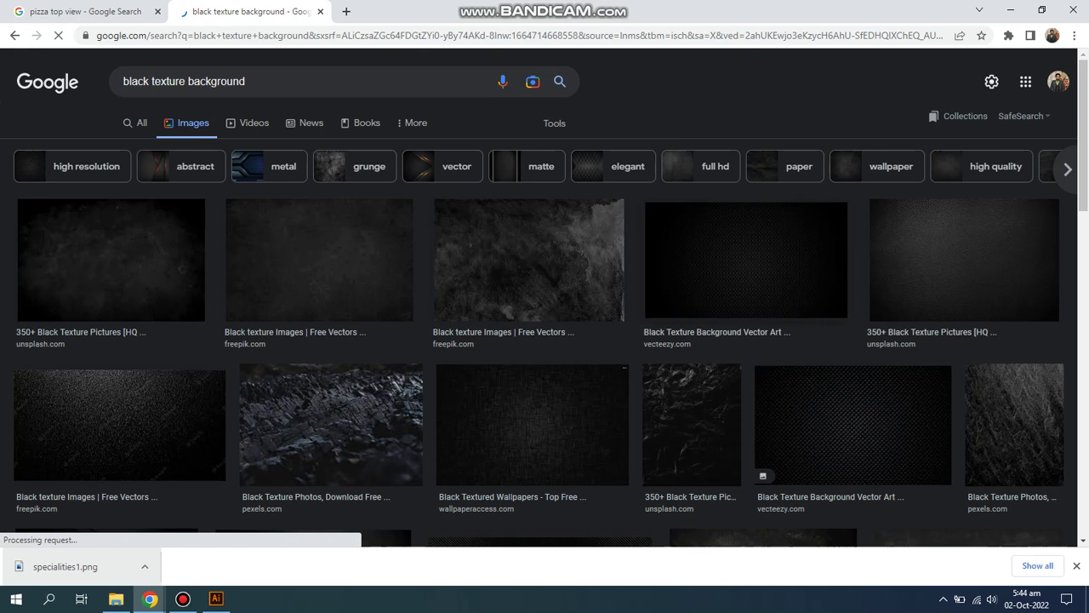
Copy a dark wood-plank texture image and return to Illustrator.
scroll(545, 298, "down", 2)
scroll(511, 229, "down", 2)
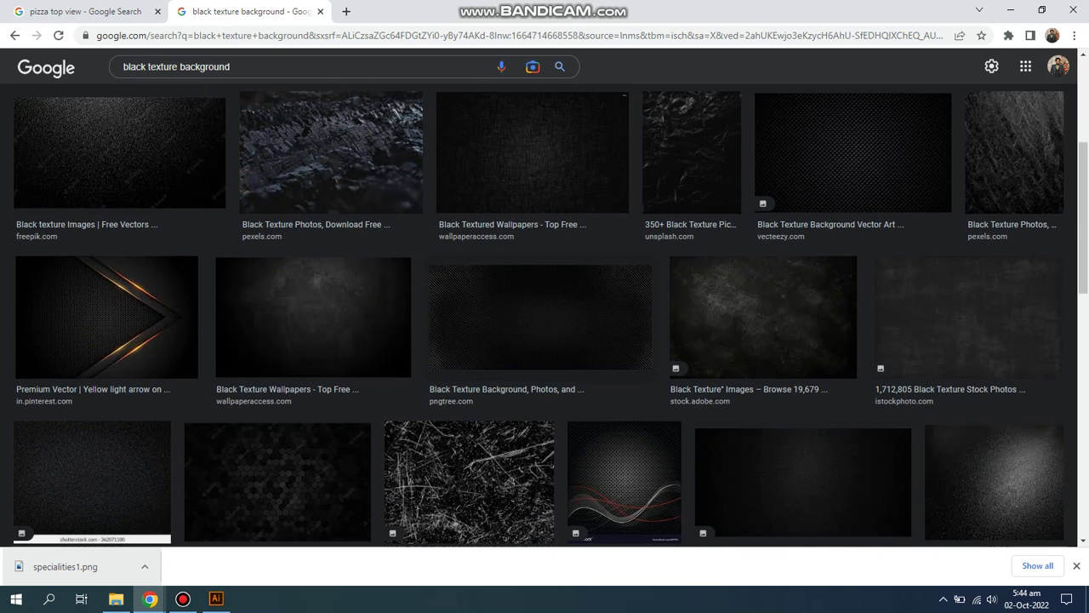
scroll(511, 230, "down", 1)
scroll(510, 230, "down", 1)
scroll(511, 255, "down", 2)
scroll(510, 255, "down", 1)
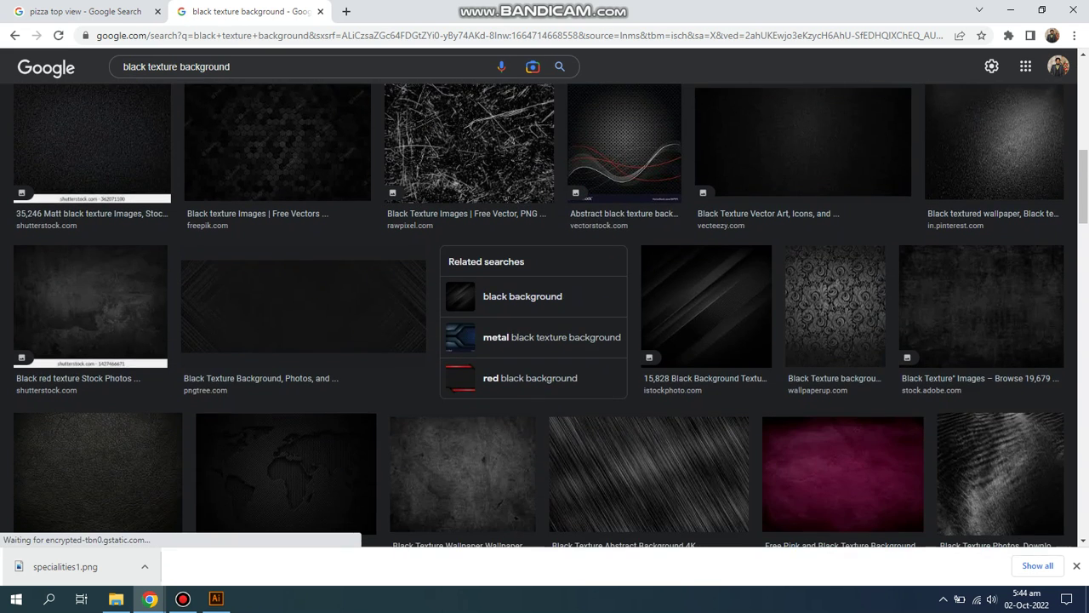
scroll(510, 256, "down", 1)
scroll(544, 315, "down", 1)
scroll(544, 315, "down", 1)
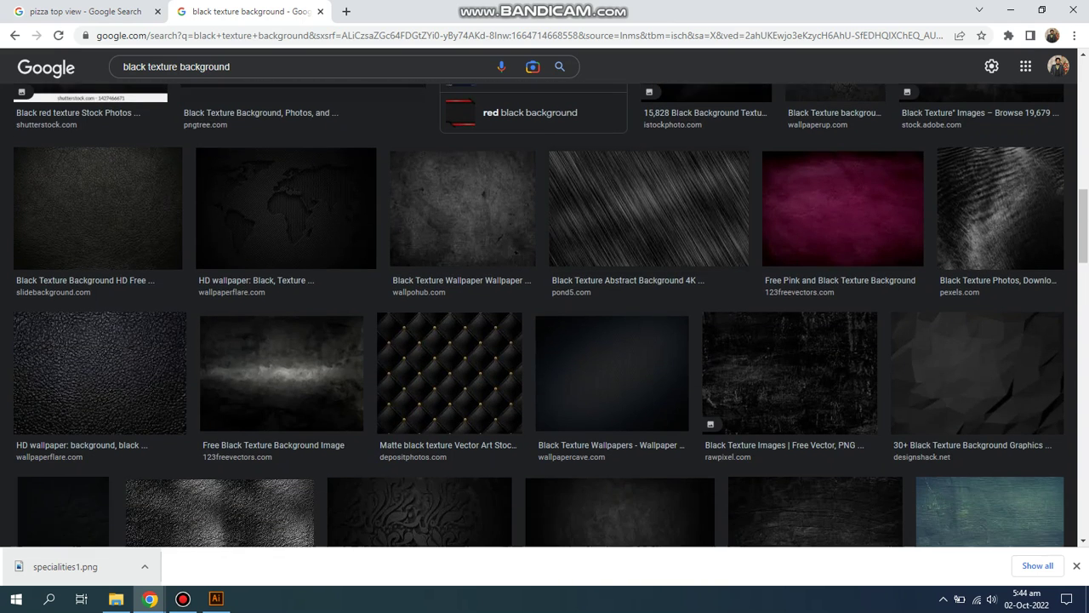
scroll(545, 315, "down", 1)
scroll(545, 315, "down", 1)
scroll(545, 315, "down", 2)
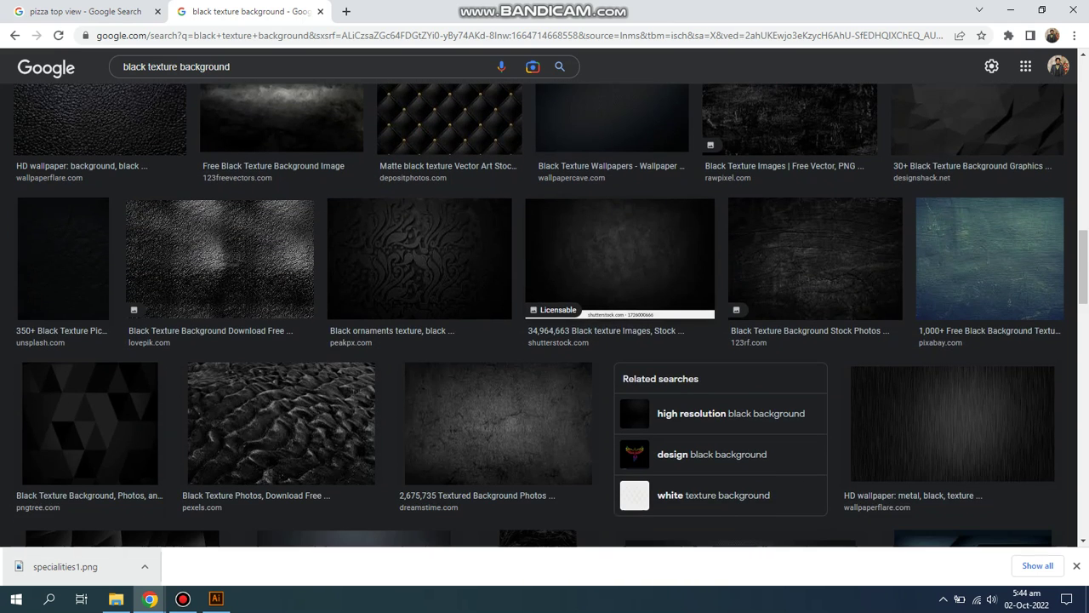
scroll(545, 315, "down", 1)
scroll(544, 314, "down", 2)
scroll(681, 409, "down", 1)
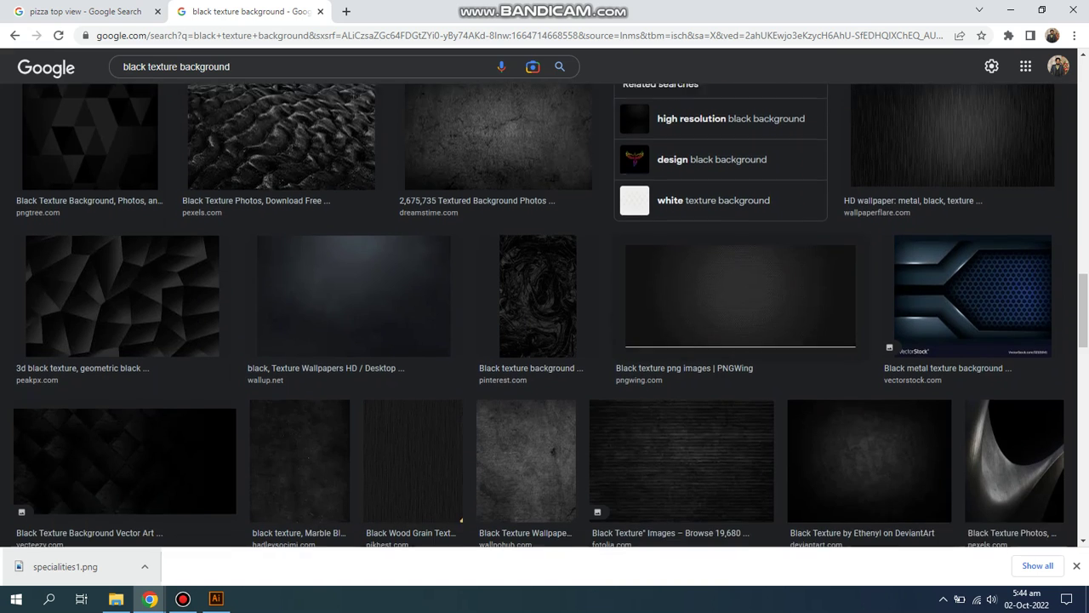
scroll(681, 409, "down", 1)
left_click(681, 414)
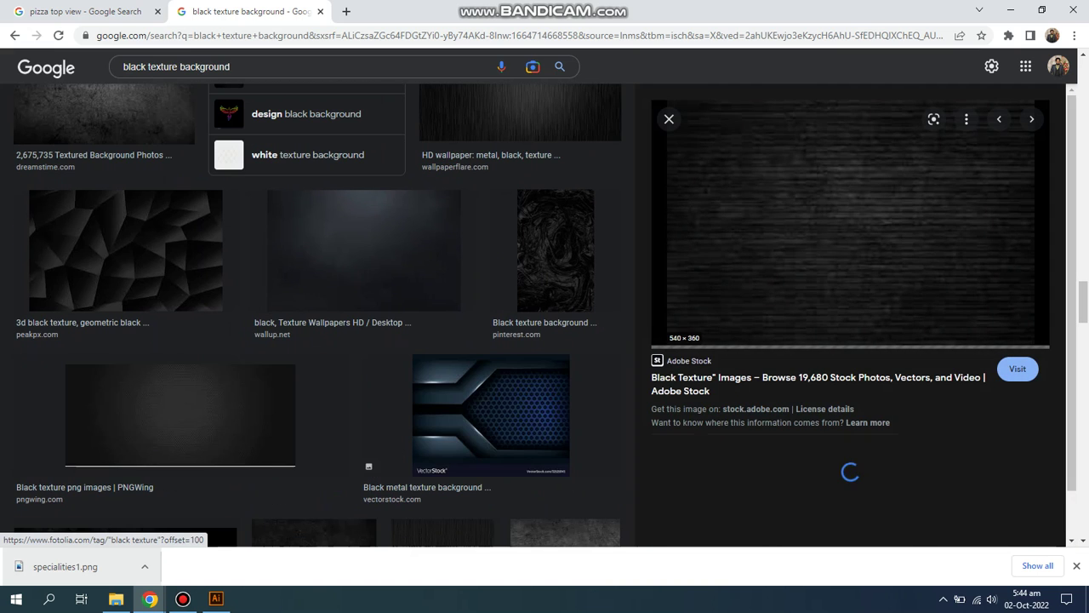
right_click(767, 208)
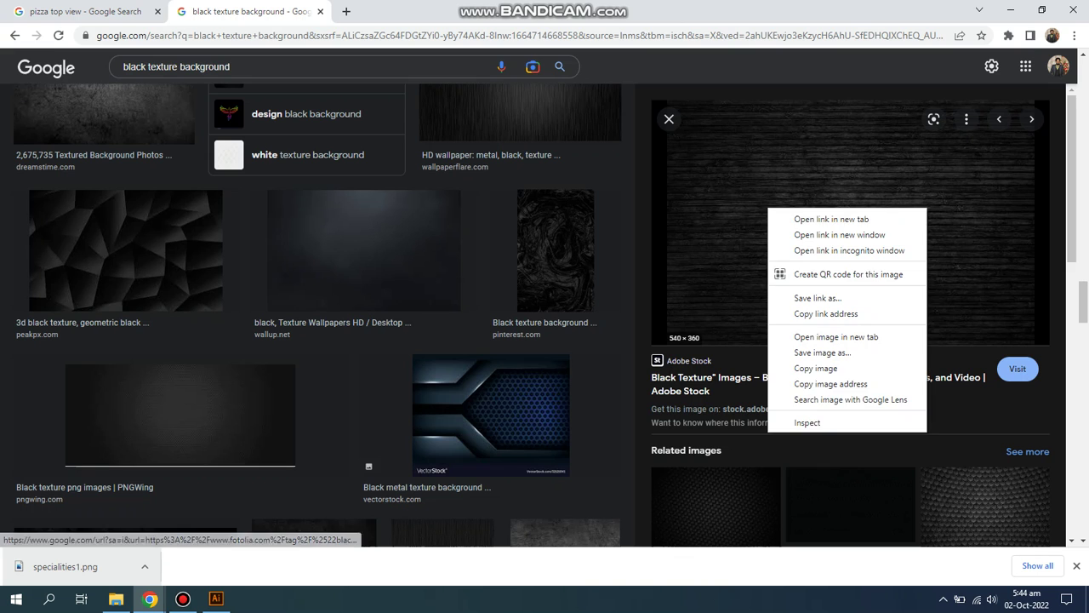
left_click(815, 367)
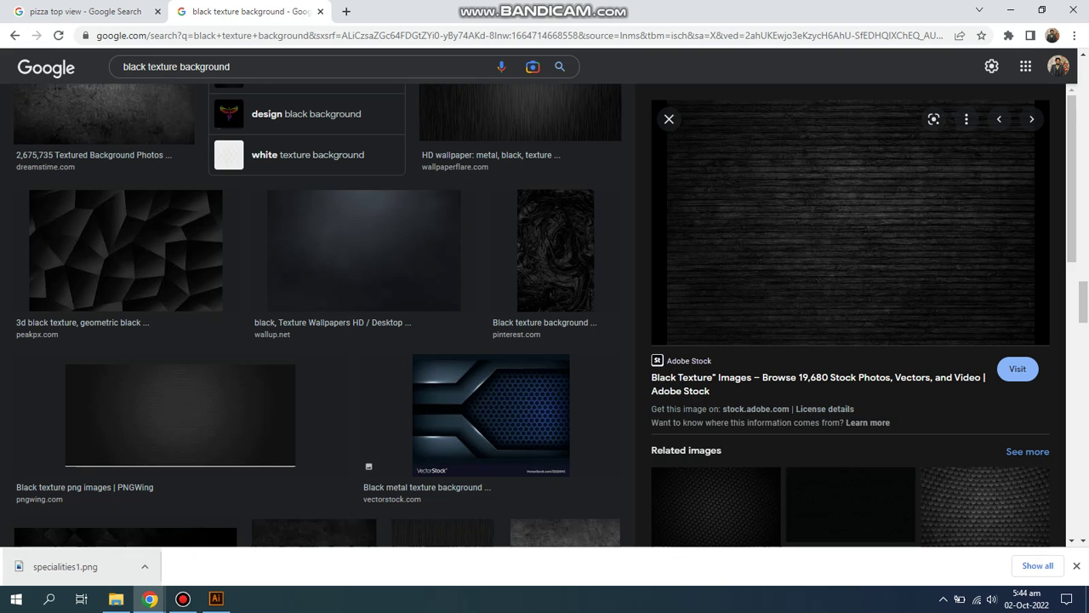
left_click(216, 598)
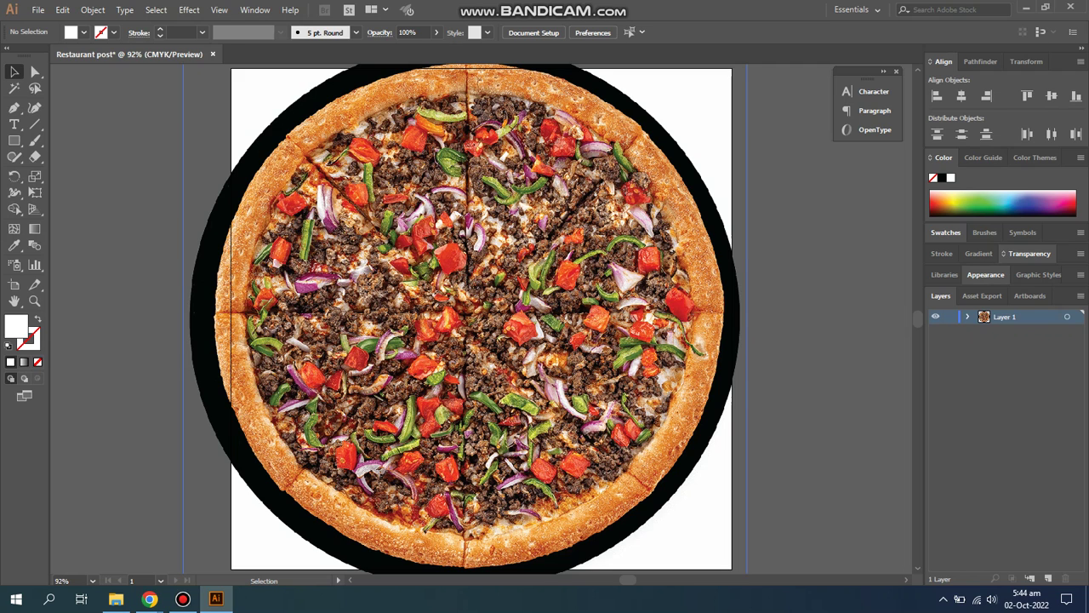
Paste the wood texture, stretch it over the whole artboard, and send it to back.
left_click(39, 9)
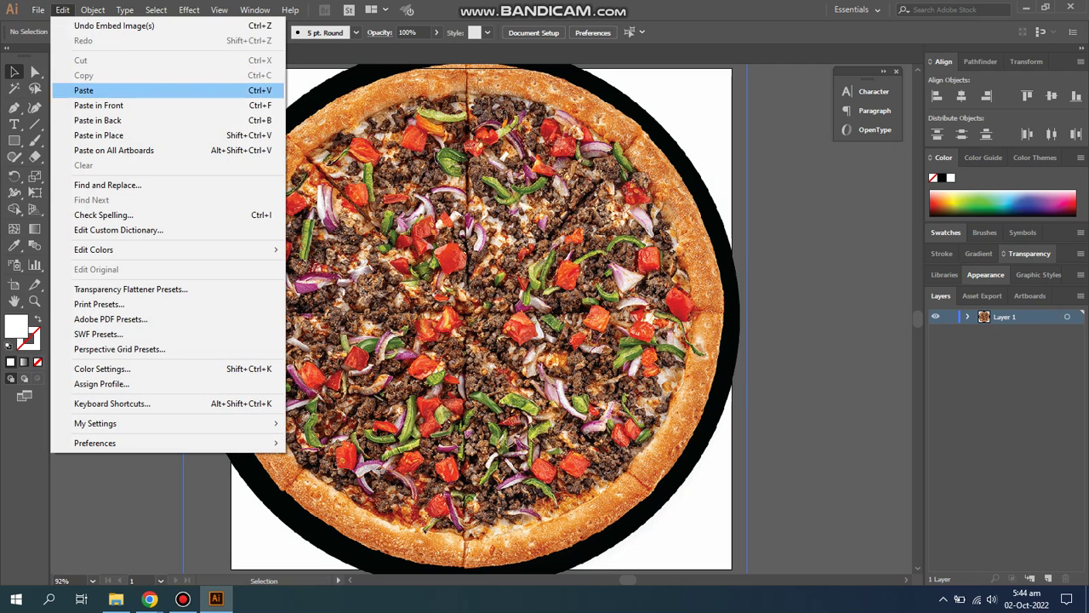
left_click(85, 90)
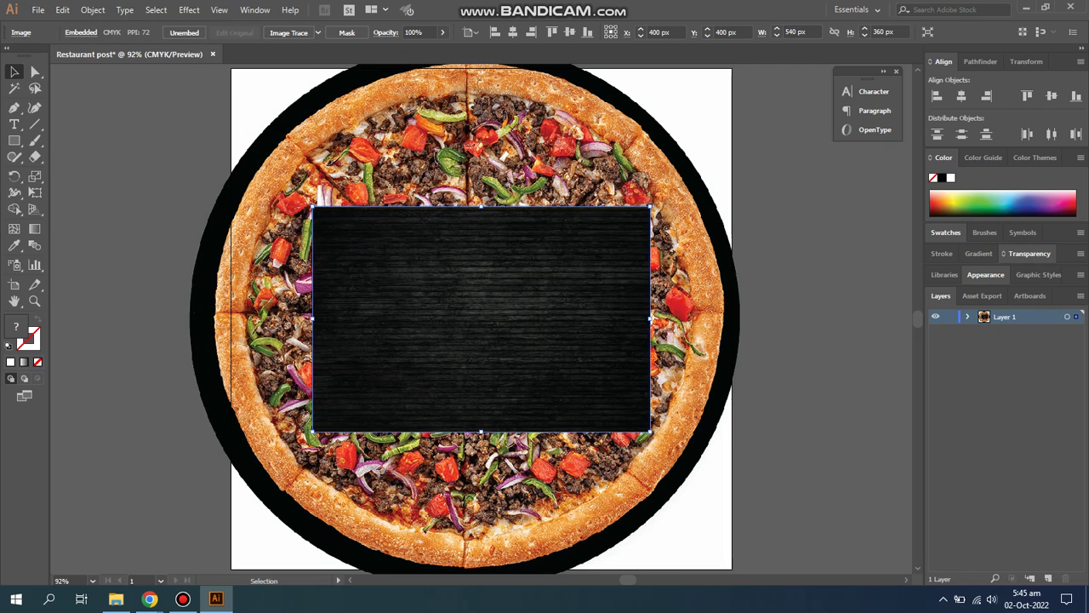
mouse_move(481, 319)
left_mouse_down()
mouse_move(370, 320)
mouse_move(400, 182)
left_mouse_up()
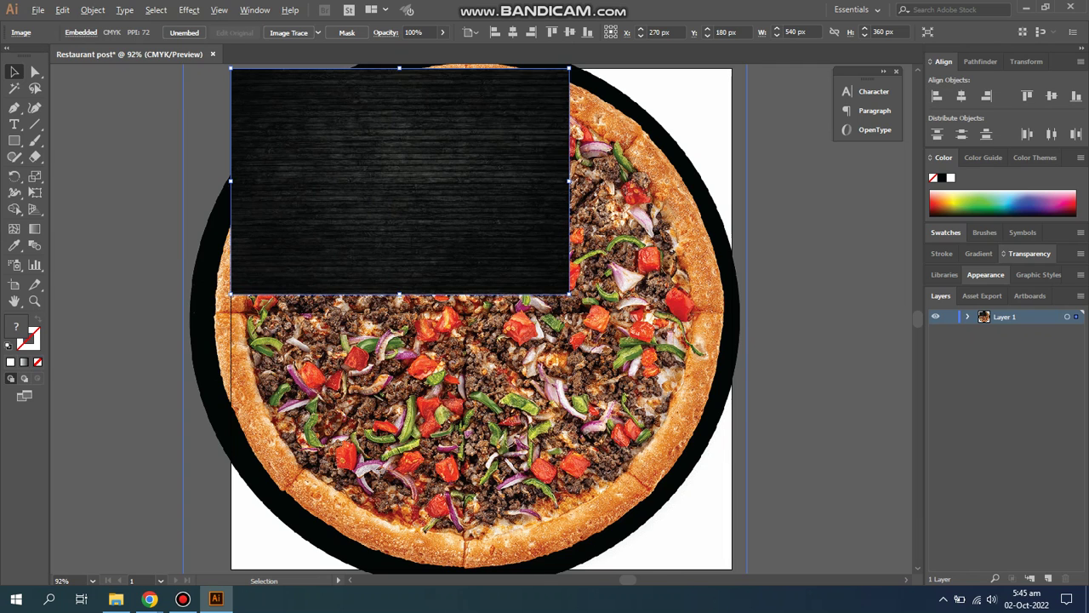
key("ctrl+minus")
mouse_move(529, 320)
left_mouse_down()
mouse_move(629, 506)
mouse_move(647, 520)
left_mouse_up()
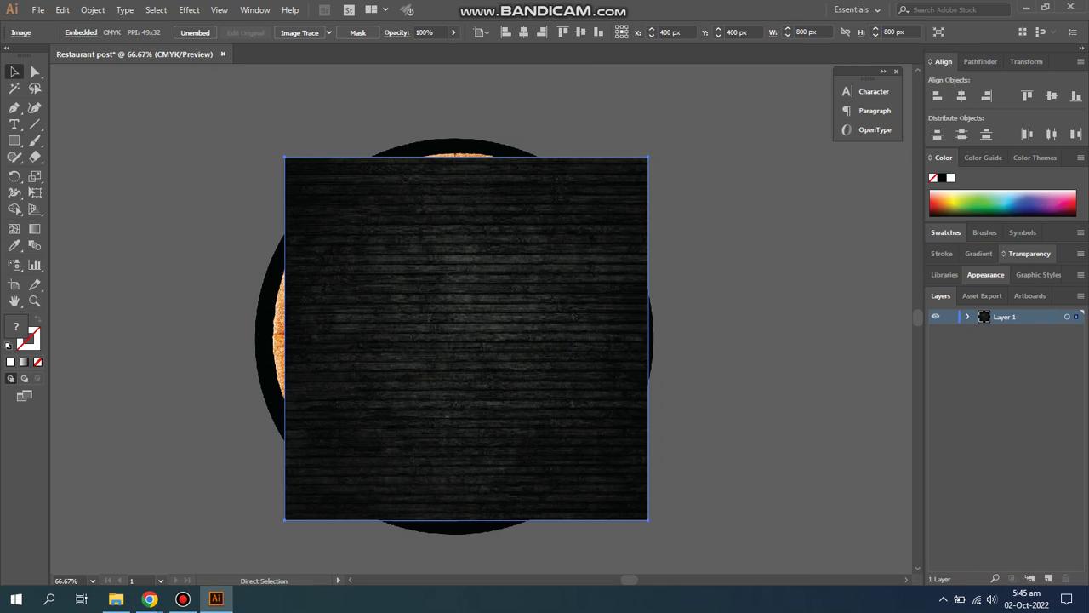
key("ctrl+shift+bracketleft")
Halve the pizza, lock the background, and centre the pizza horizontally slightly lower.
left_click(454, 336)
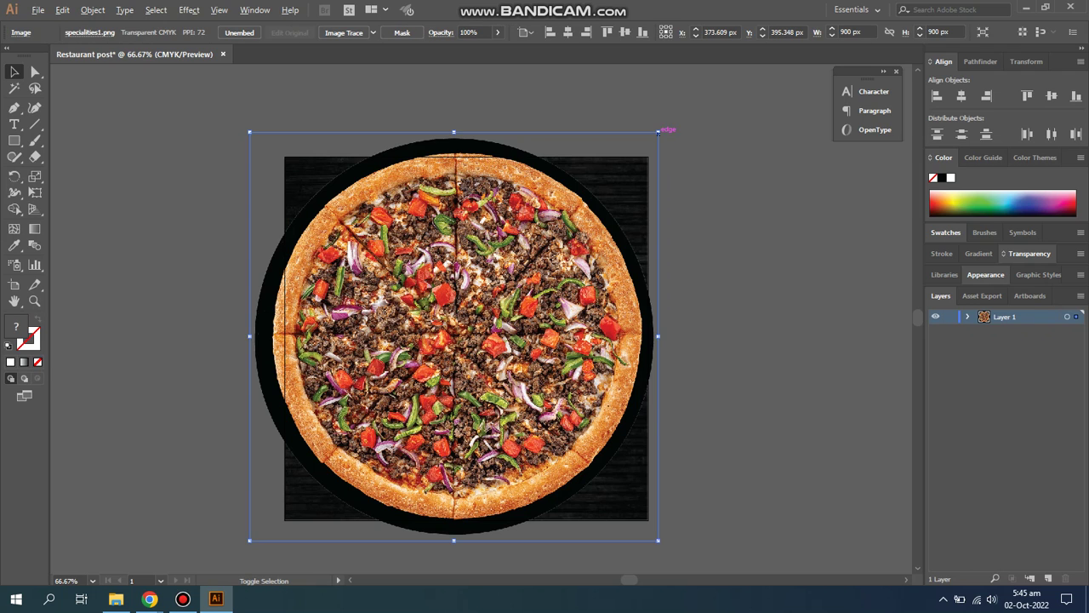
left_click_drag(658, 132, 566, 224)
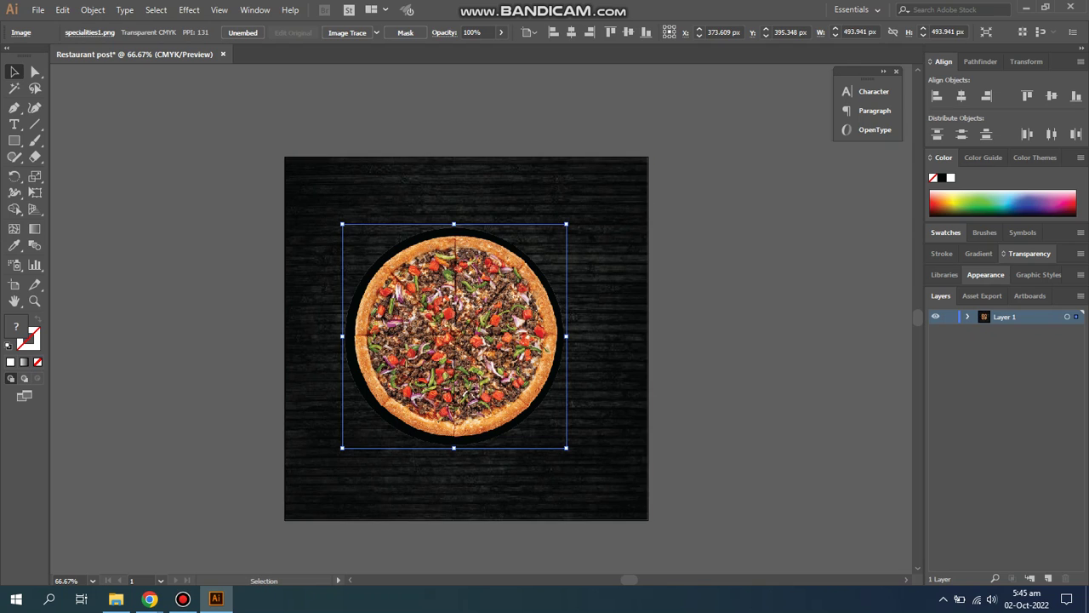
left_click(596, 477)
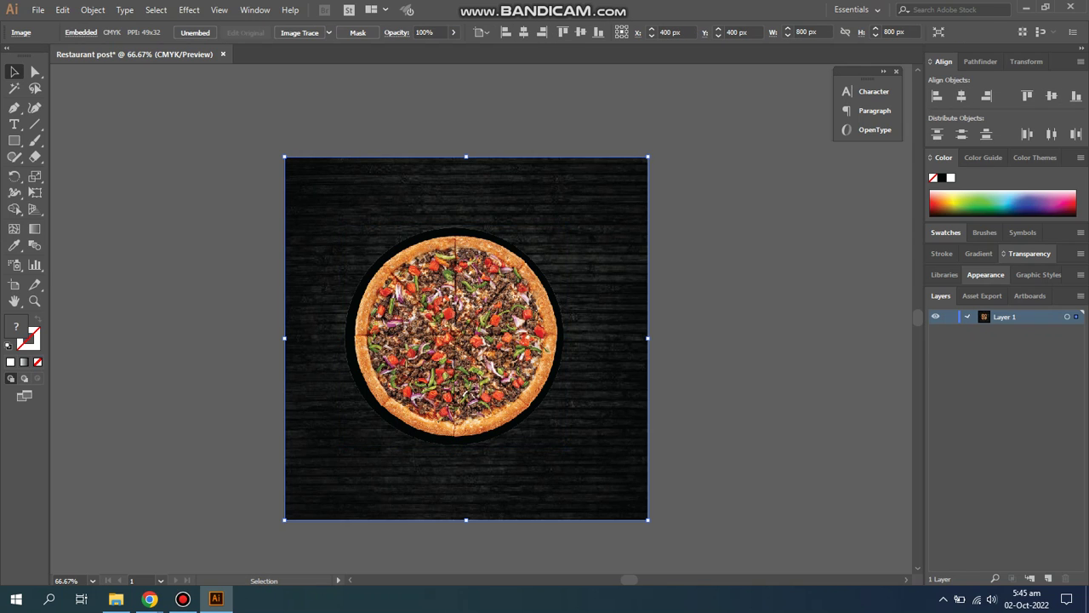
left_click(968, 317)
key("ctrl+2")
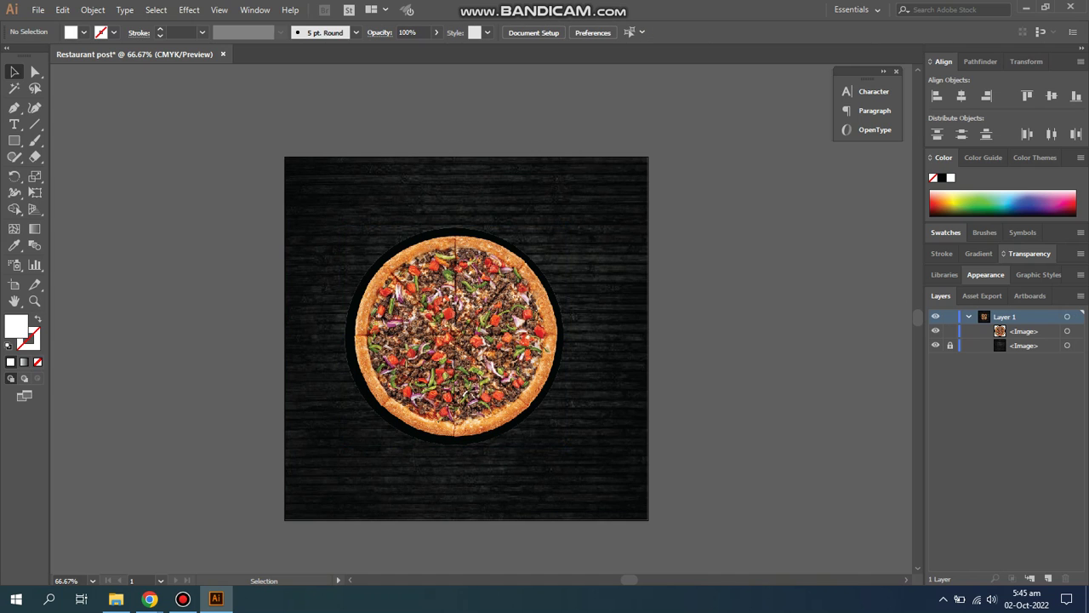
left_click_drag(525, 312, 528, 360)
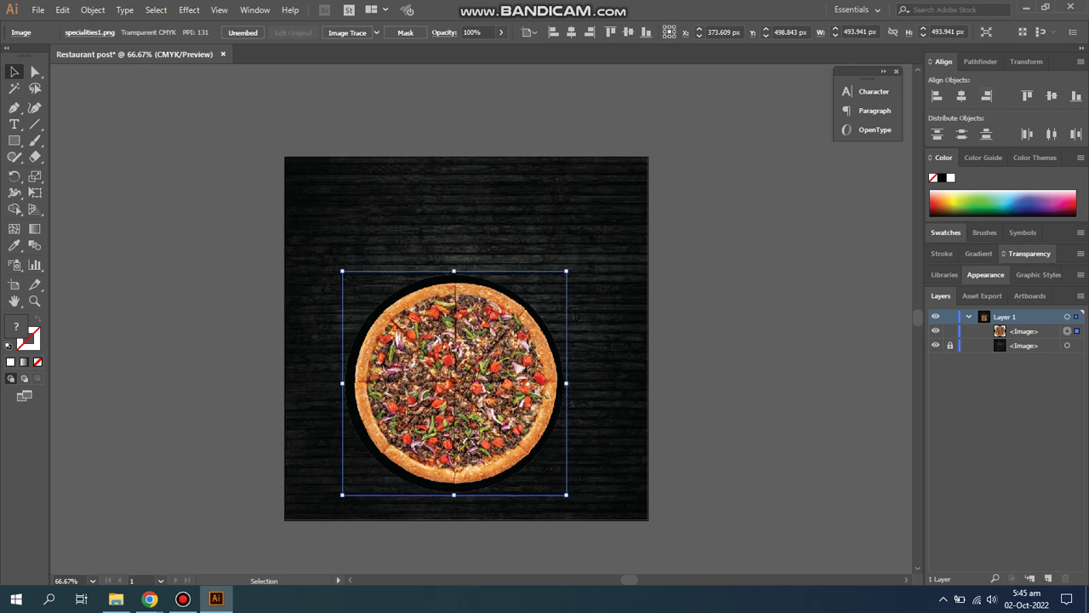
left_click(962, 96)
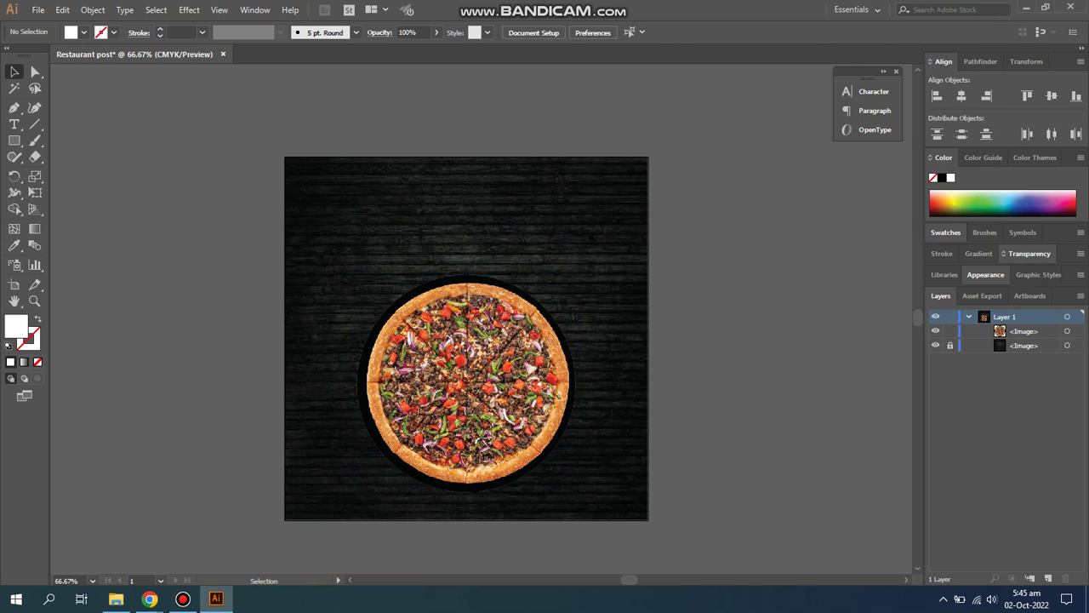
key("alt+Tab")
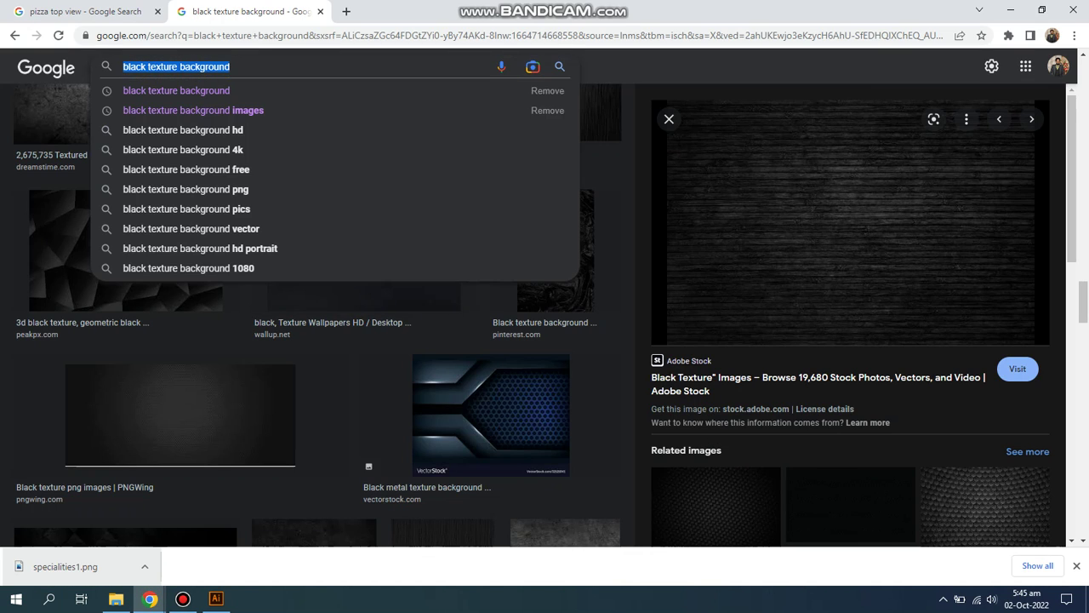
Search Google Images for 'splash png' and browse the results.
type("splash ")
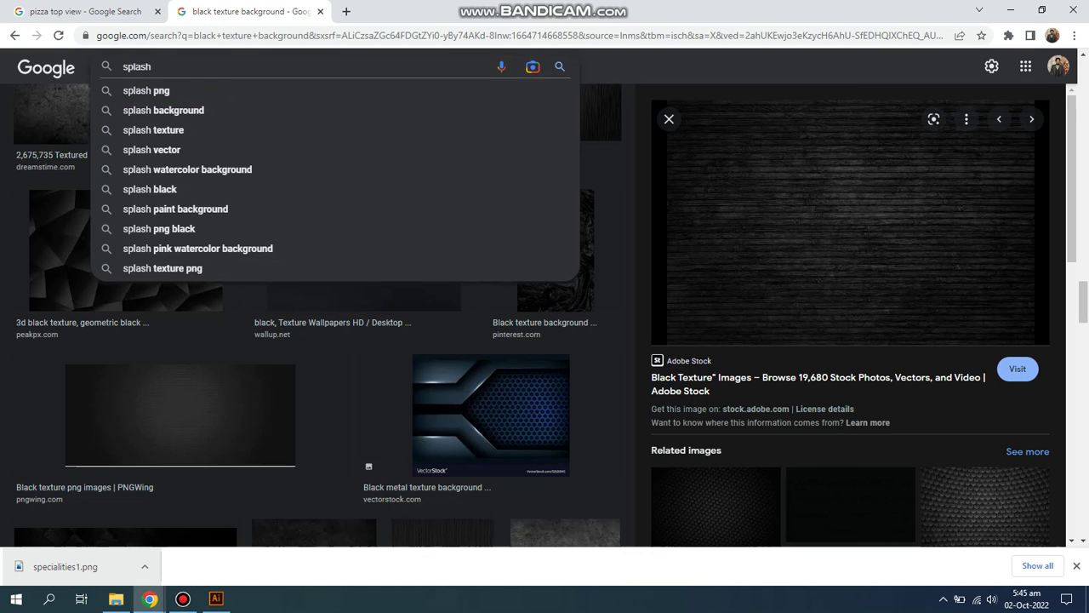
type("png")
key("Return")
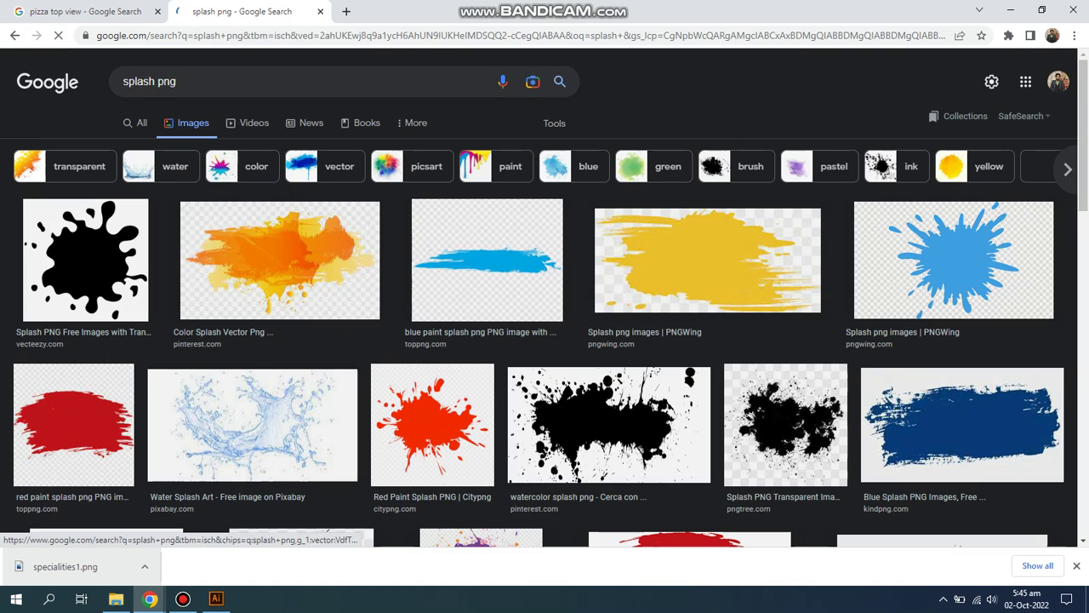
scroll(544, 298, "down", 1)
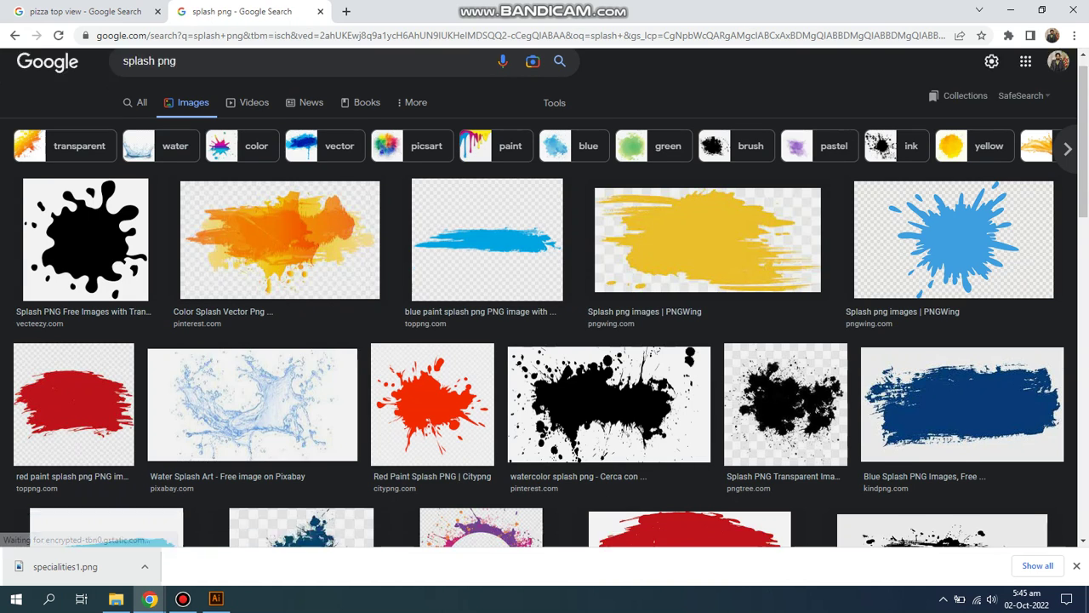
scroll(545, 298, "down", 1)
scroll(545, 298, "down", 1)
scroll(545, 298, "down", 1)
scroll(544, 315, "down", 1)
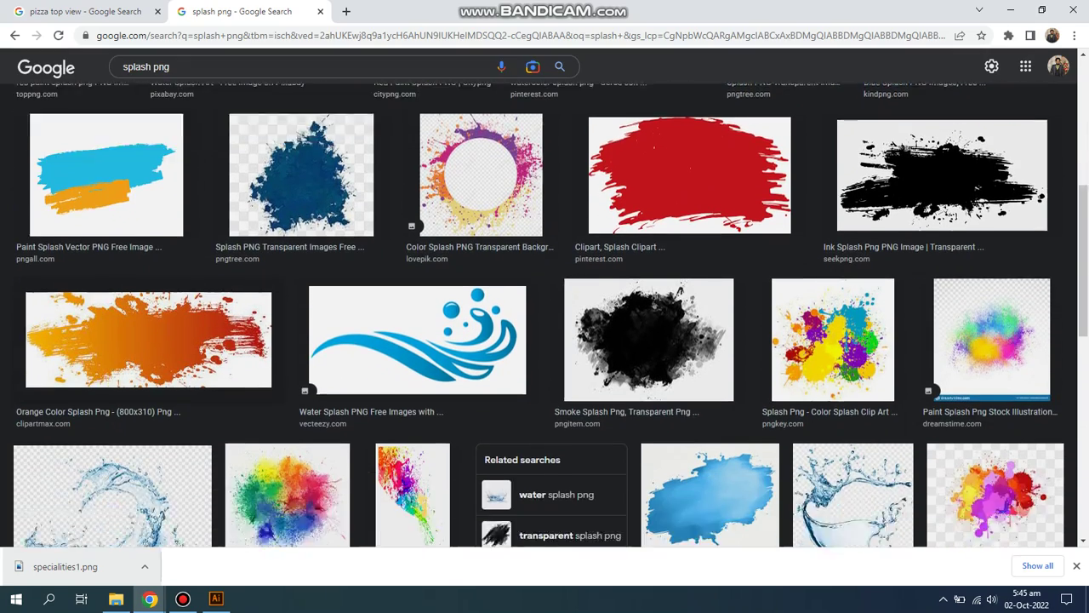
scroll(545, 314, "down", 2)
Try a restaurant background search in the pizza tab, then abandon it and return.
key("ctrl+shift+Tab")
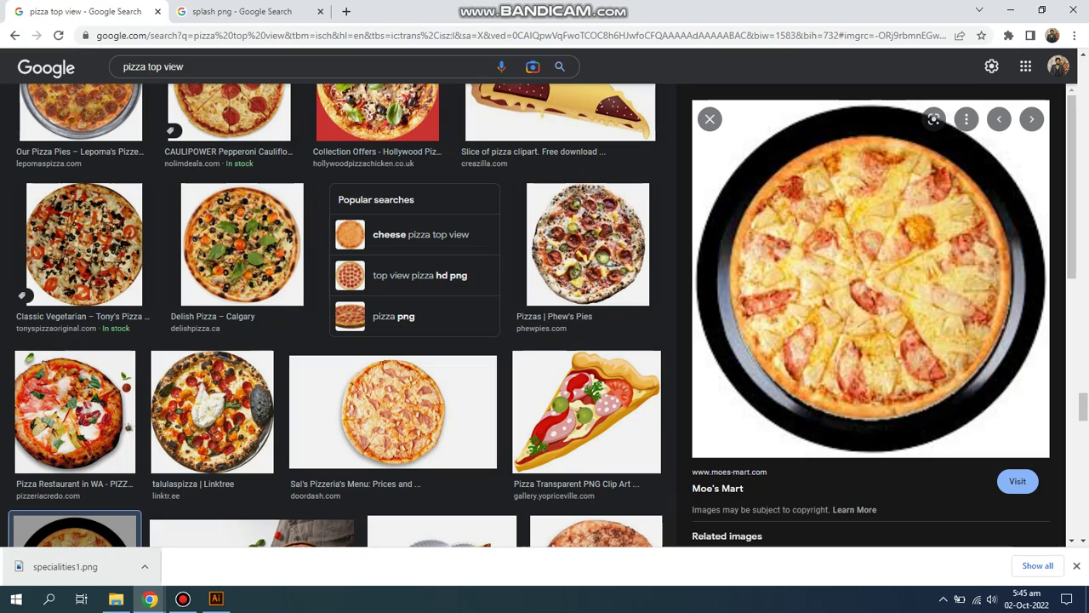
left_click(298, 67)
key("ctrl+a")
type("res")
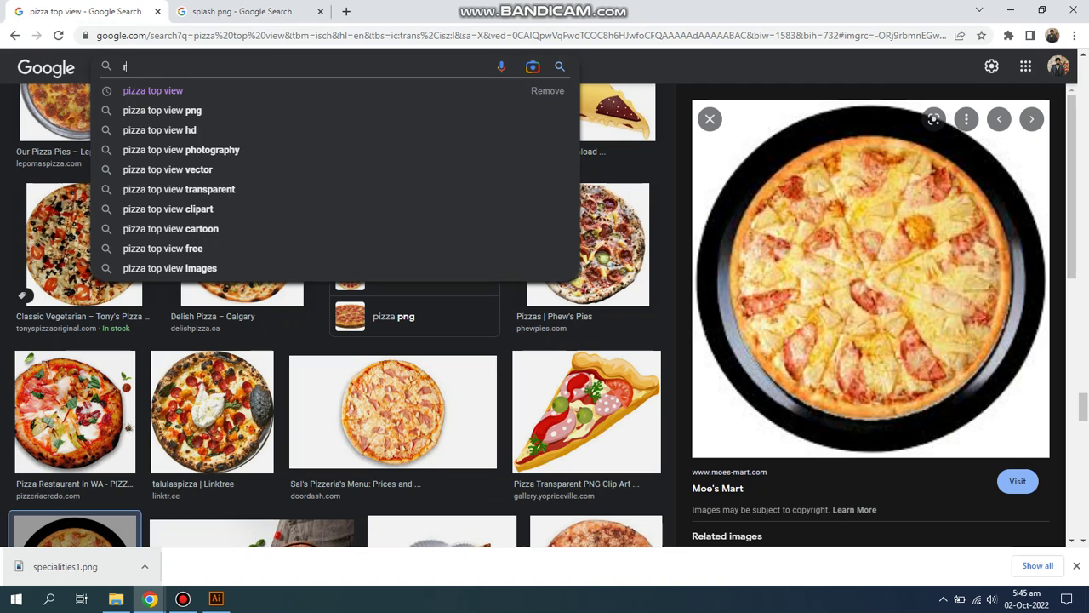
key("Down")
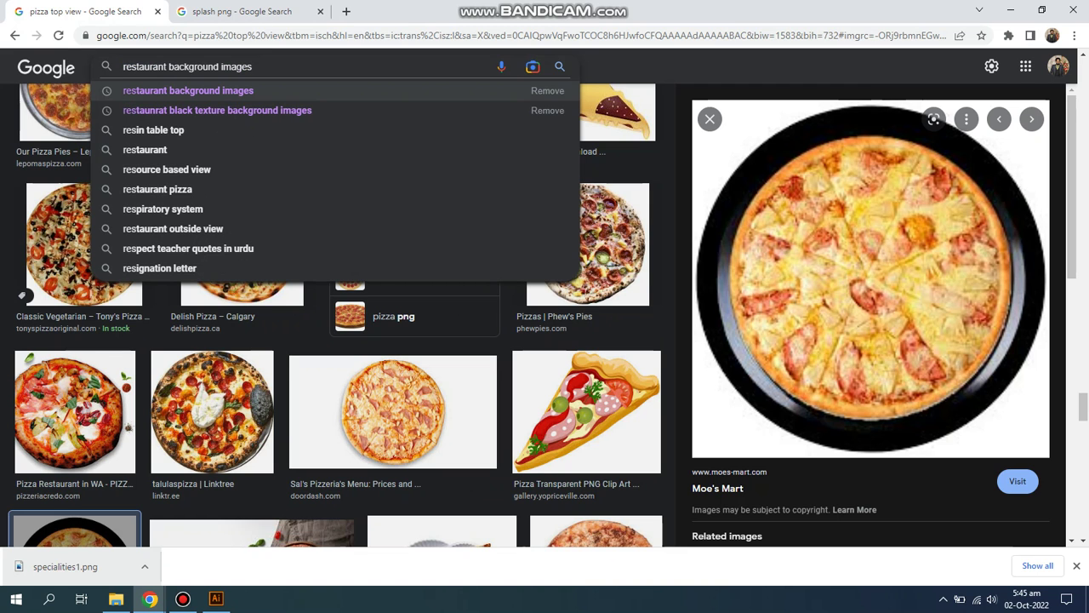
key("ctrl+a")
key("BackSpace")
key("Escape")
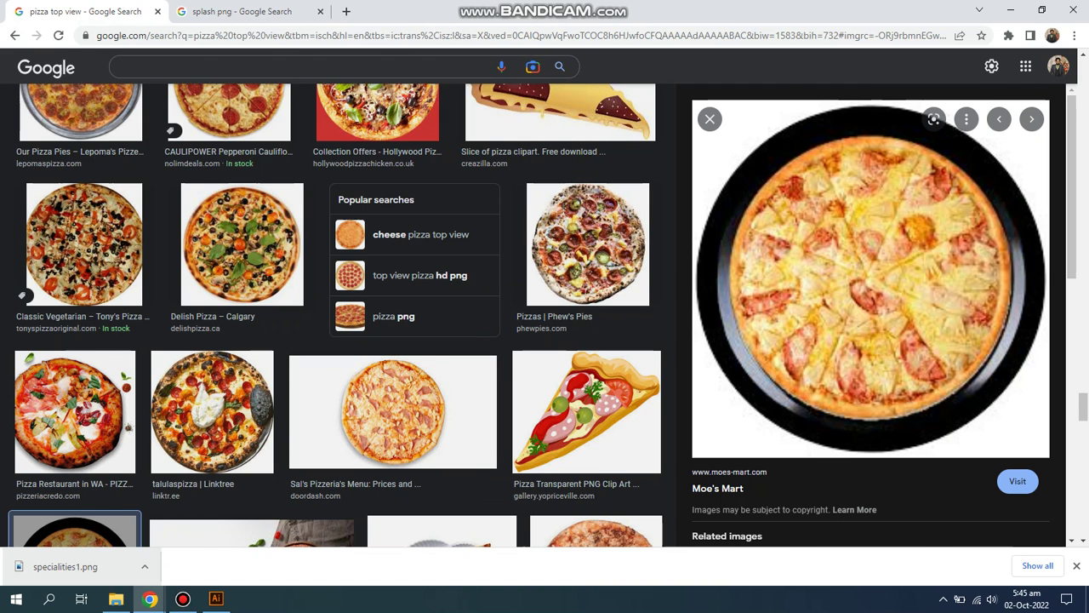
key("ctrl+Tab")
Copy the black brush-stroke paint splash image from its enlarged preview.
scroll(544, 315, "down", 2)
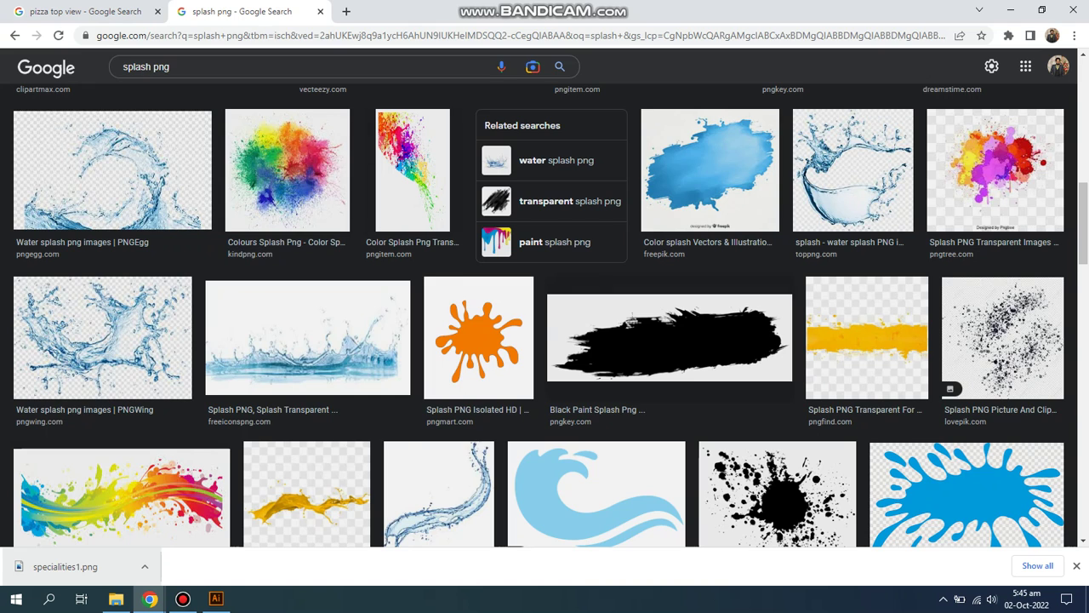
left_click(669, 338)
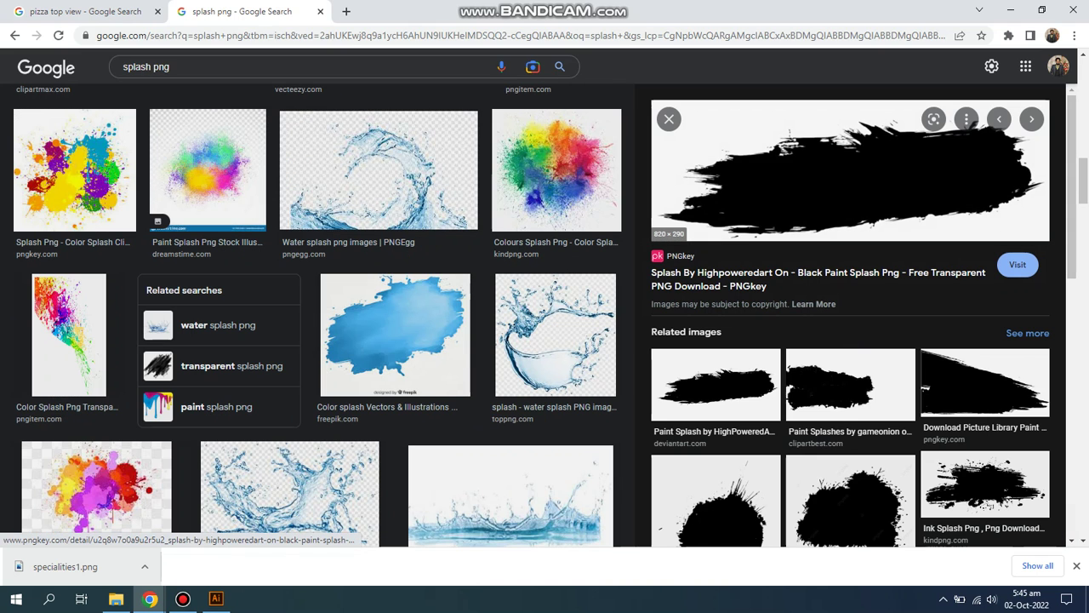
right_click(758, 162)
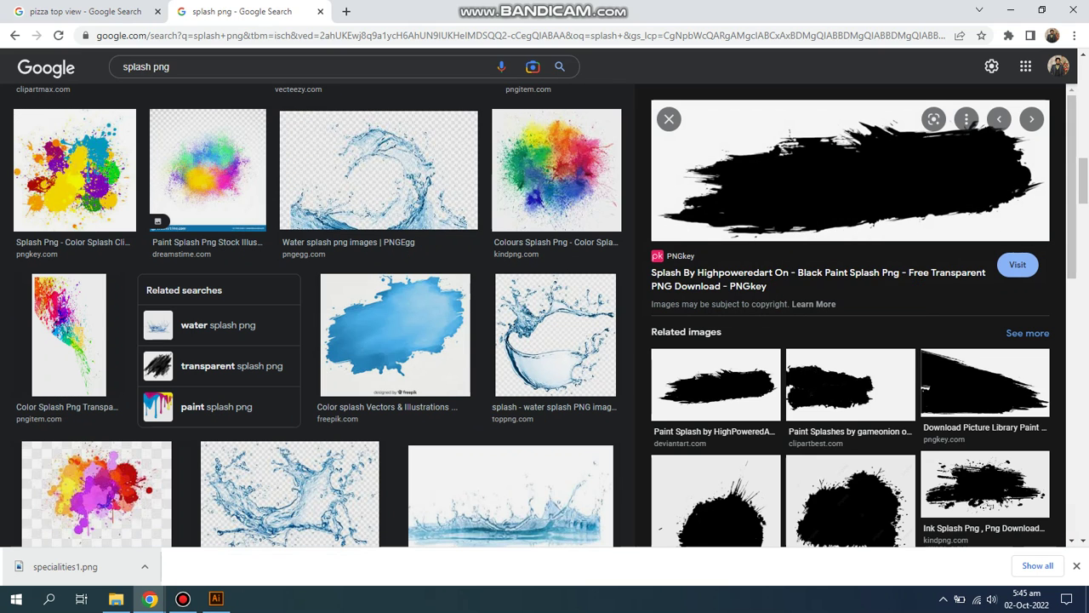
key("alt+Tab")
Paste the black splash, image-trace and expand it, and delete its white background.
key("ctrl+v")
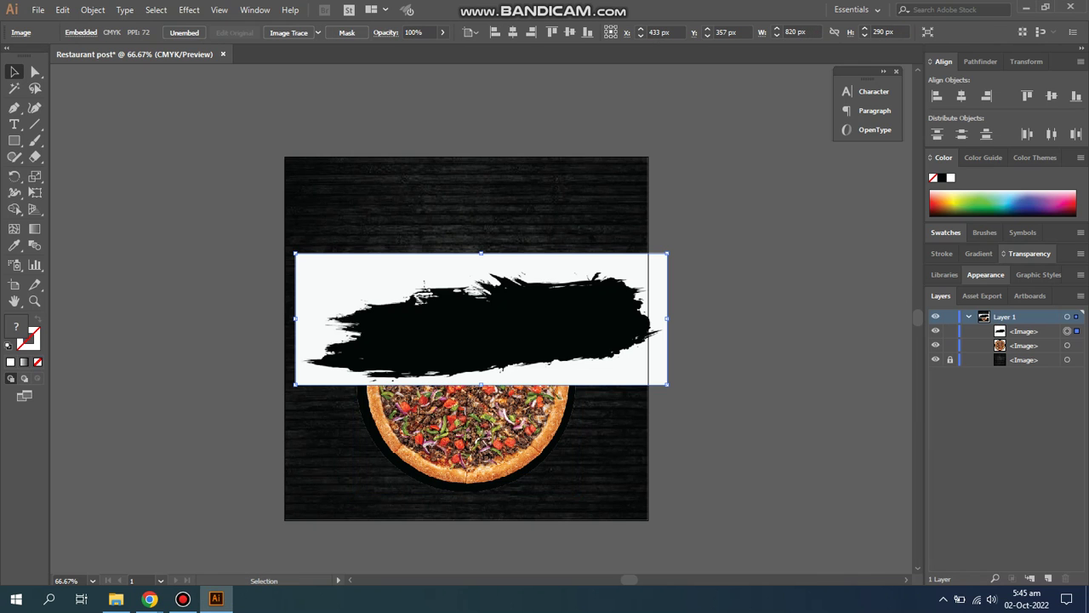
left_click(289, 33)
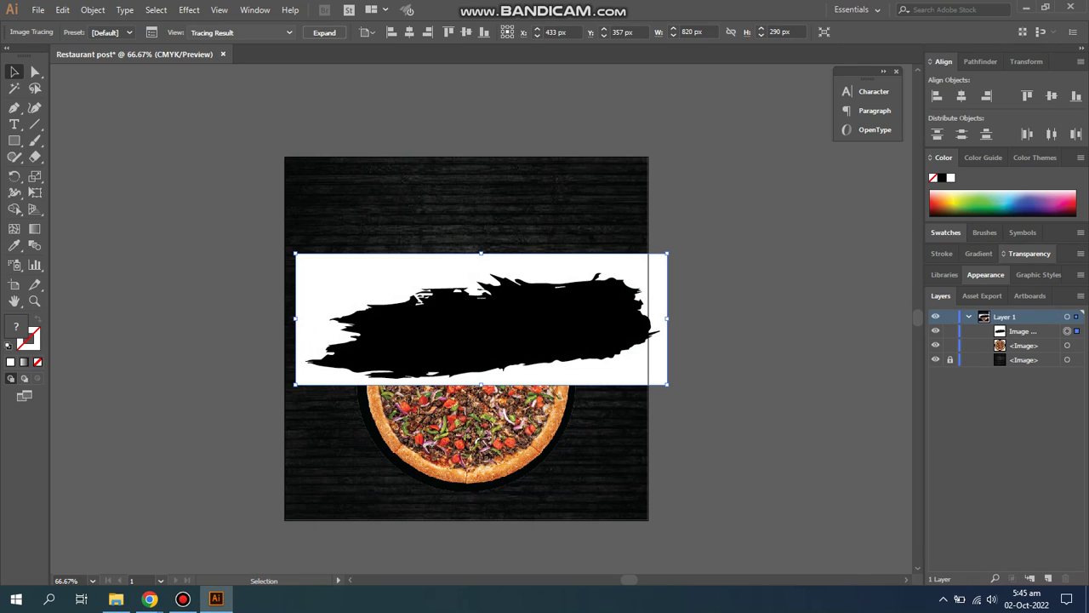
left_click(325, 32)
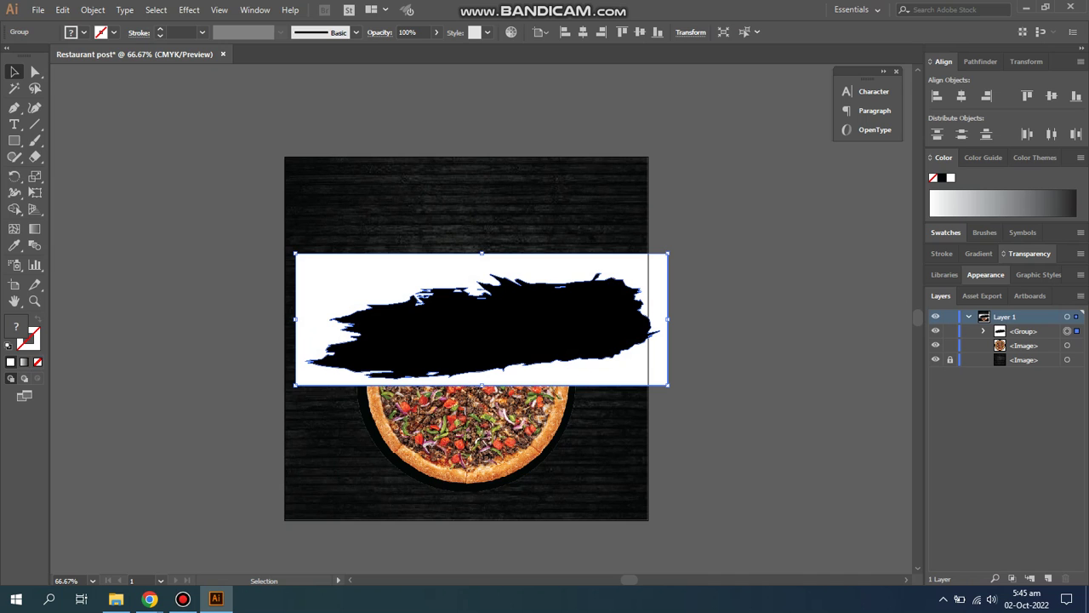
double_click(659, 366)
left_click(660, 375)
key("Delete")
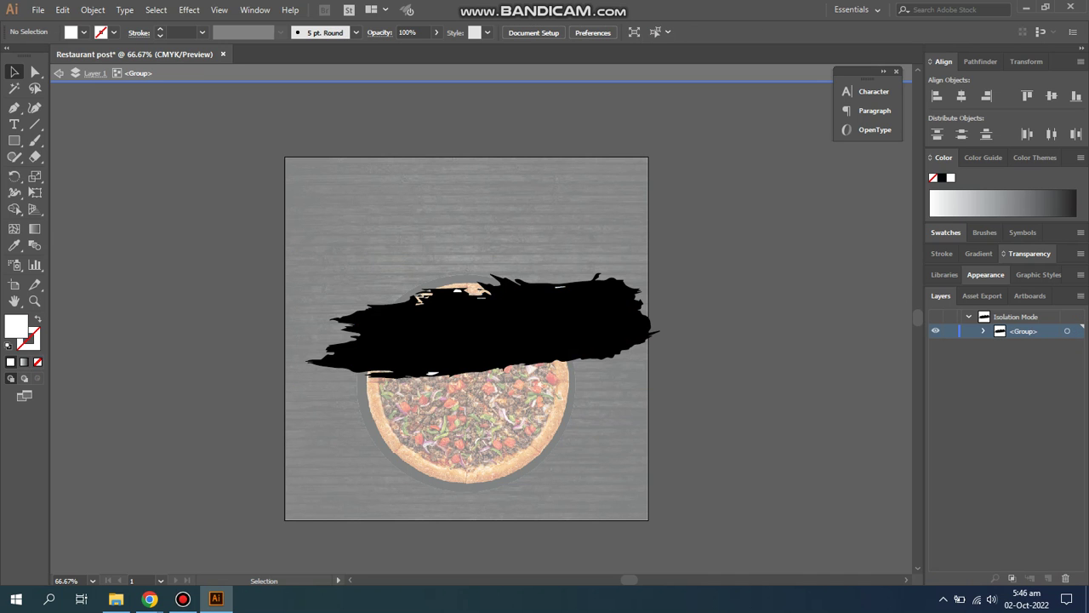
key("ctrl+z")
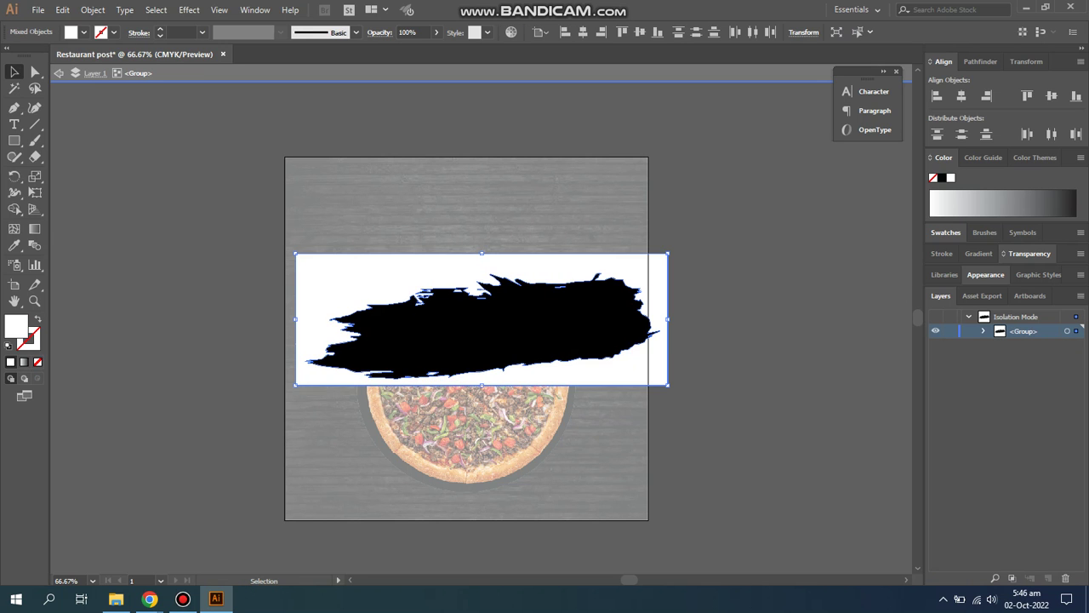
key("Delete")
key("Escape")
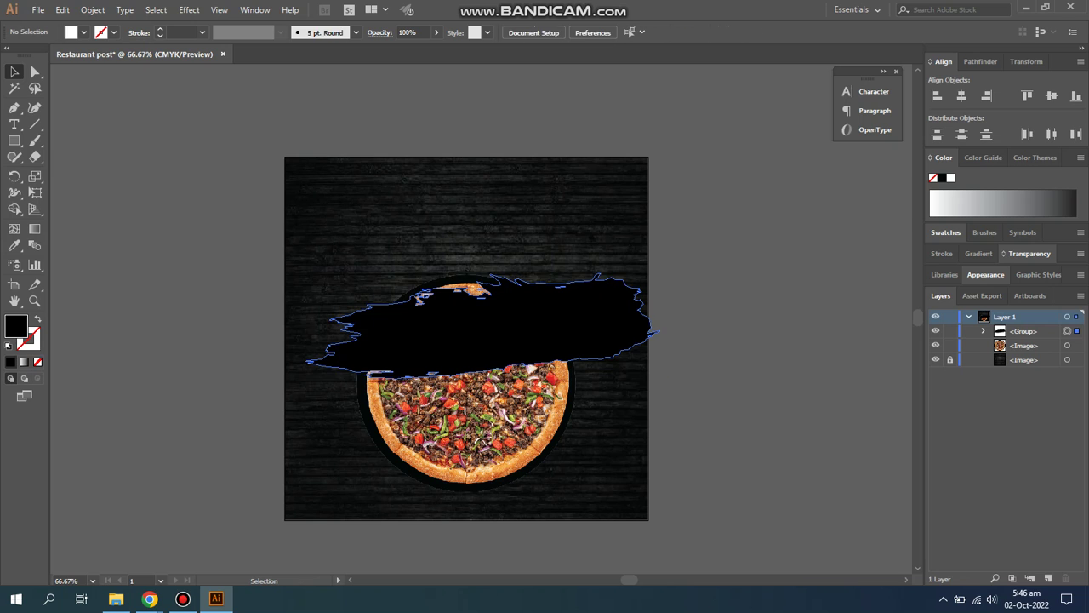
Fill the splash yellow, place it behind the pizza and stretch it taller.
left_click(84, 33)
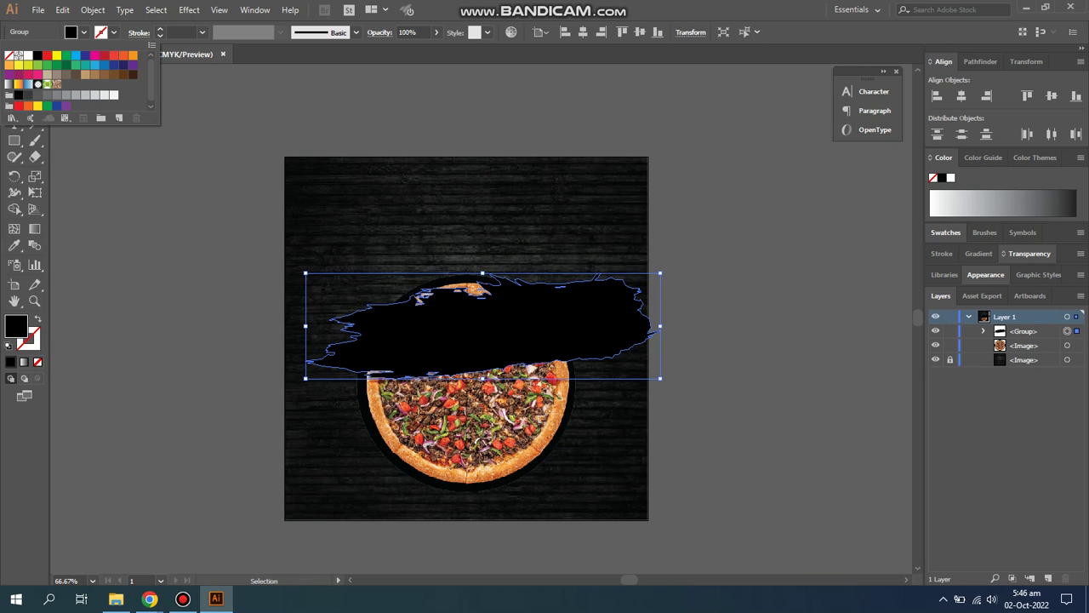
left_click(59, 49)
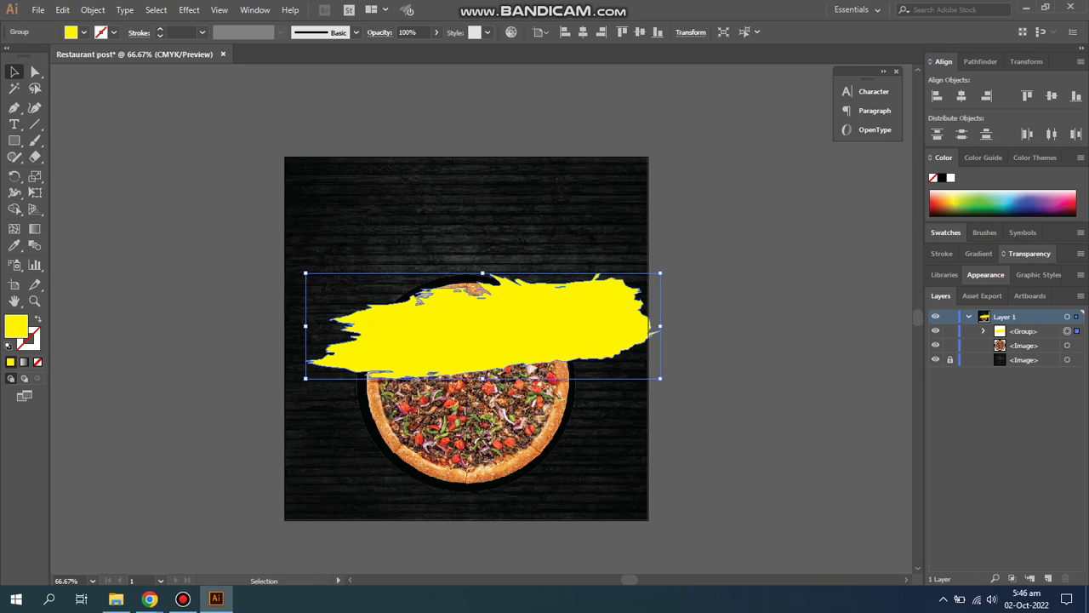
left_click_drag(604, 325, 592, 404)
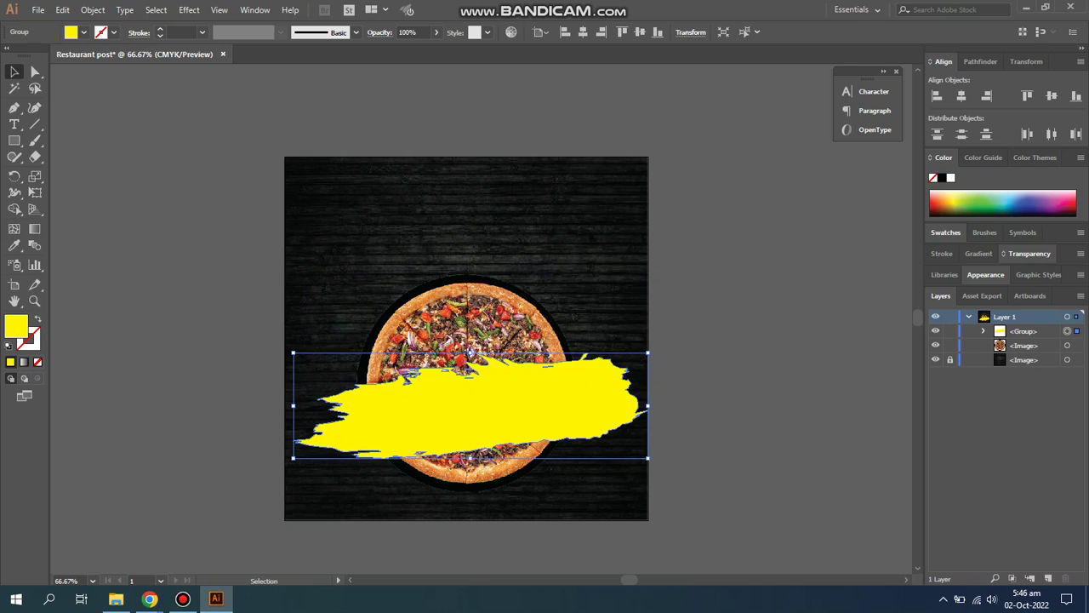
key("ctrl+bracketleft")
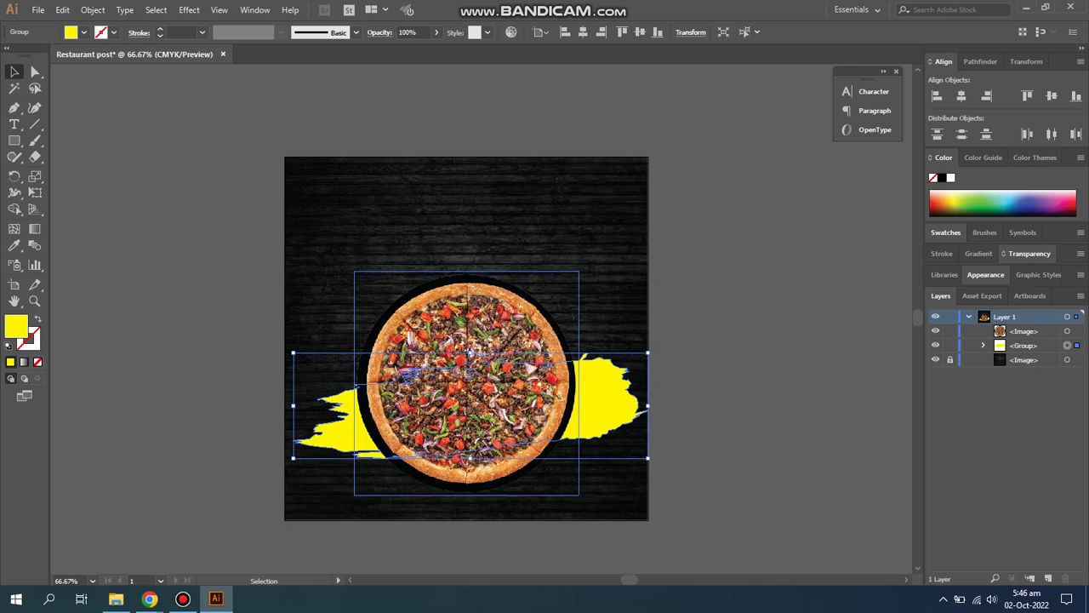
left_click_drag(470, 352, 470, 301)
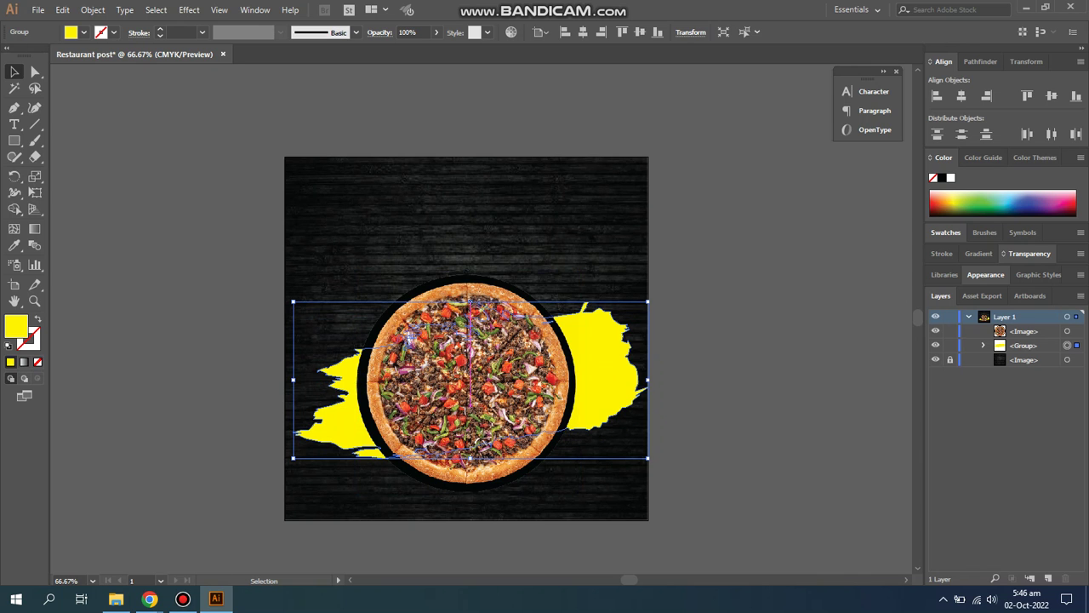
left_click_drag(470, 458, 469, 495)
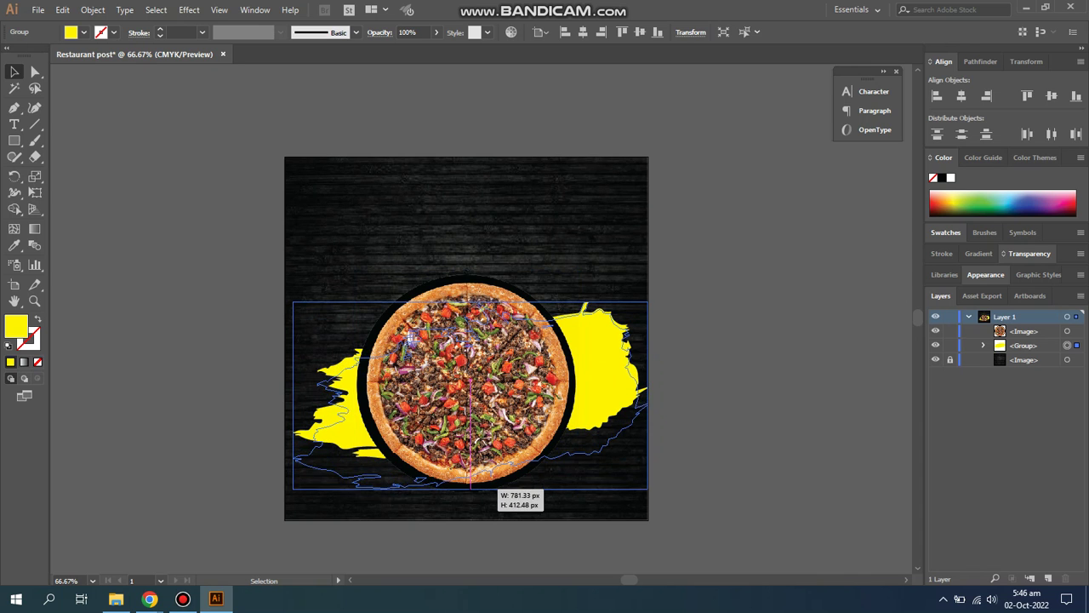
Shift the yellow splash slightly up and left behind the pizza.
left_click(477, 507)
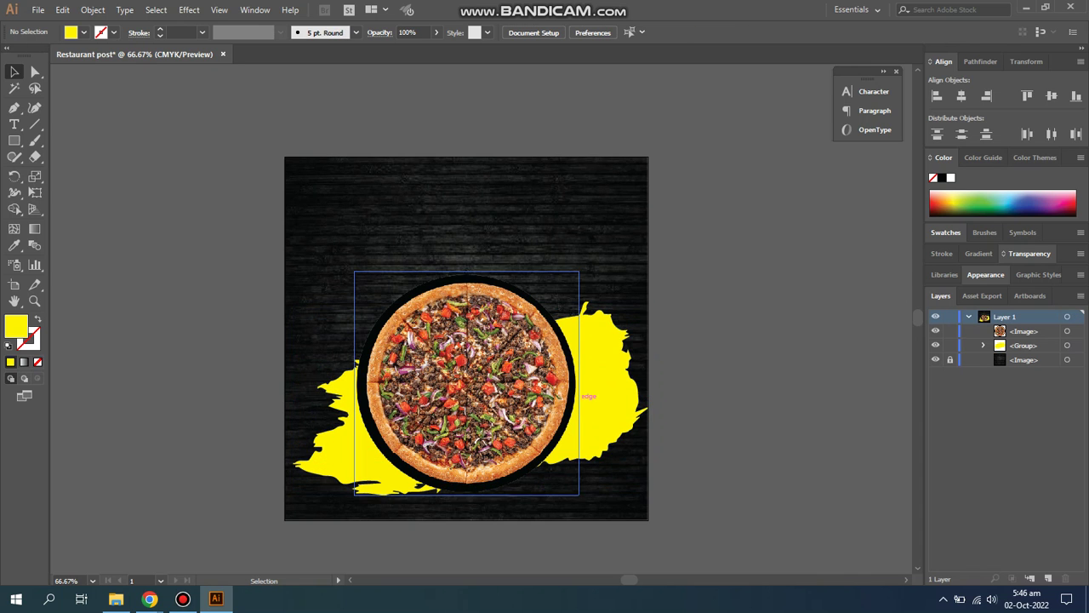
left_click_drag(596, 398, 592, 384)
key("ctrl+shift+a")
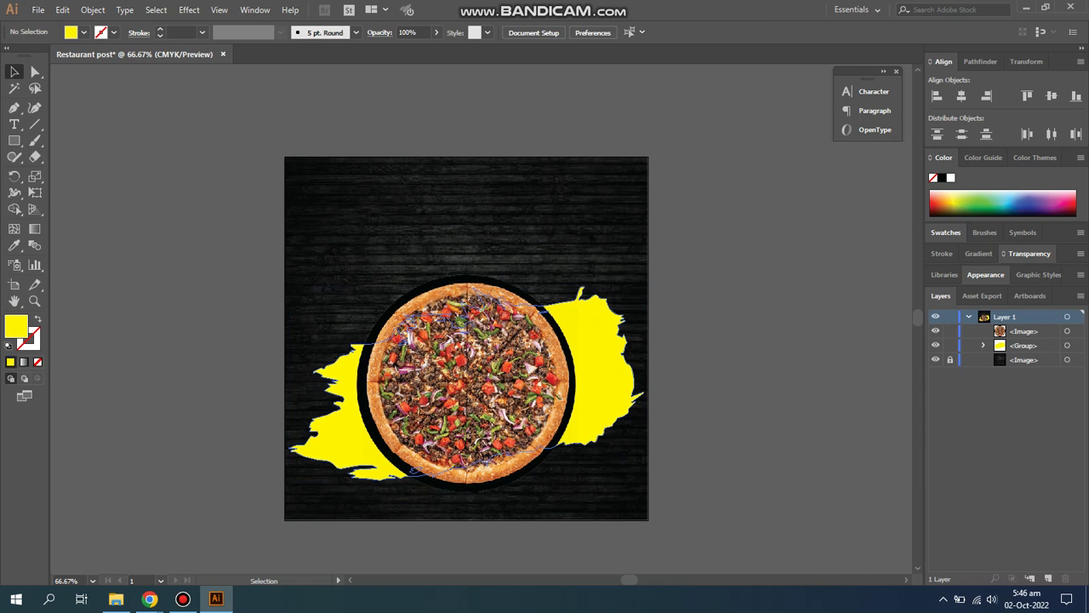
left_click(519, 382)
scroll(519, 382, "up", 1)
left_click(646, 374, "shift")
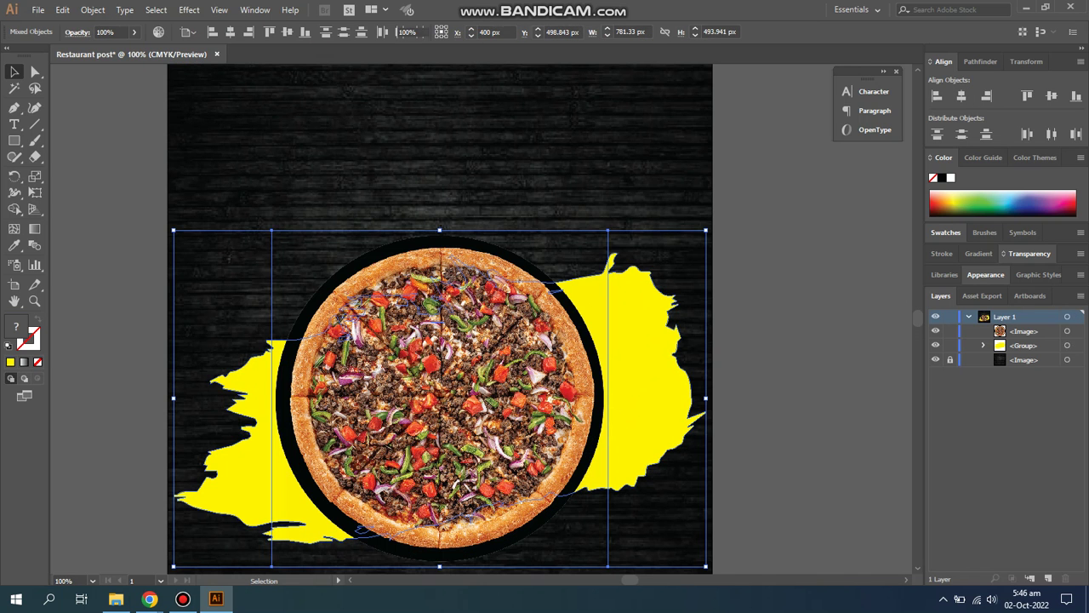
key("ctrl+shift+a")
Stretch the splash taller and slightly wider, nudging it right and down.
left_click_drag(440, 398, 555, 266)
left_click(349, 262)
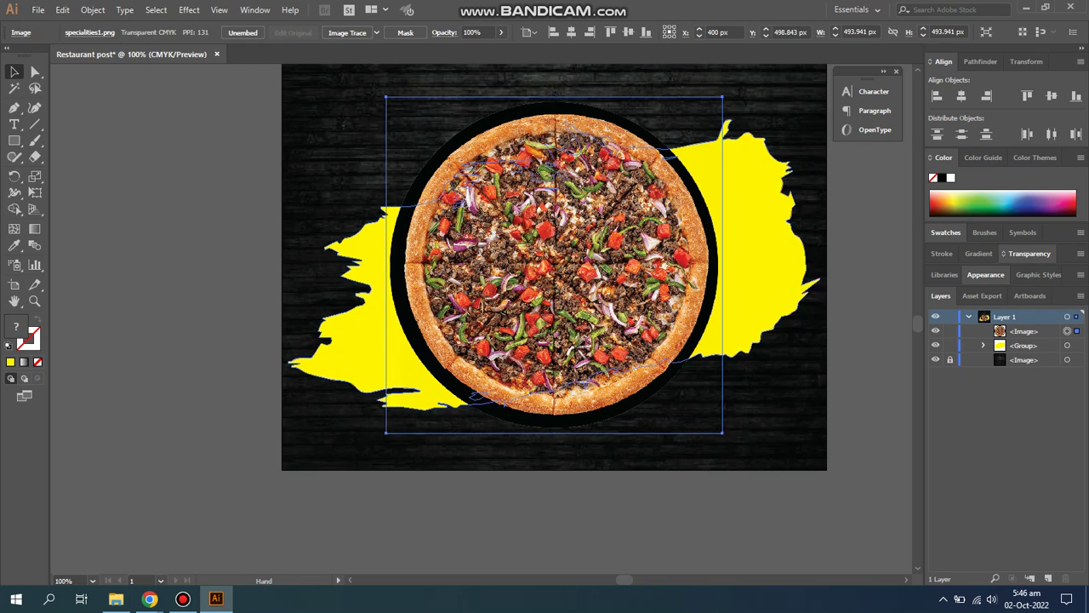
left_click_drag(349, 261, 322, 325)
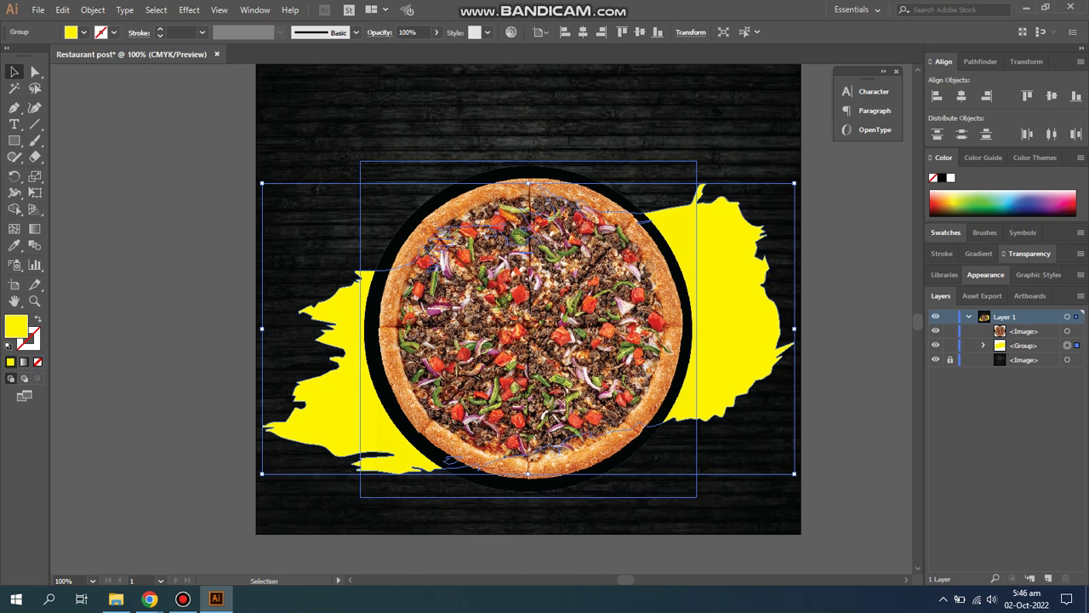
left_click_drag(528, 474, 536, 549)
mouse_move(535, 288)
left_mouse_down()
mouse_move(536, 249)
mouse_move(414, 223)
left_mouse_up()
left_click_drag(414, 340, 418, 342)
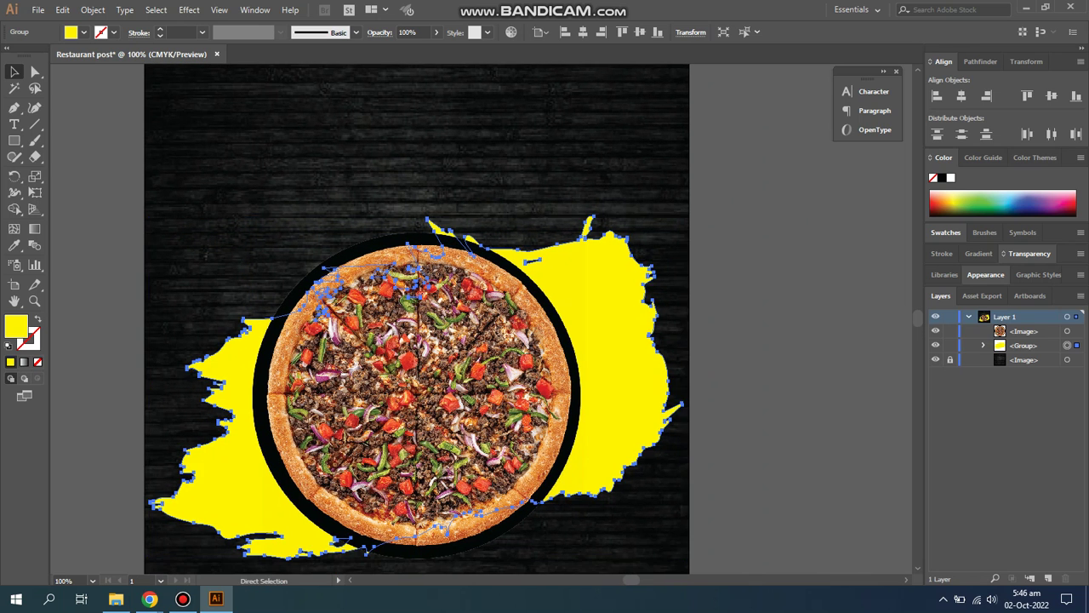
left_click_drag(417, 391, 526, 298)
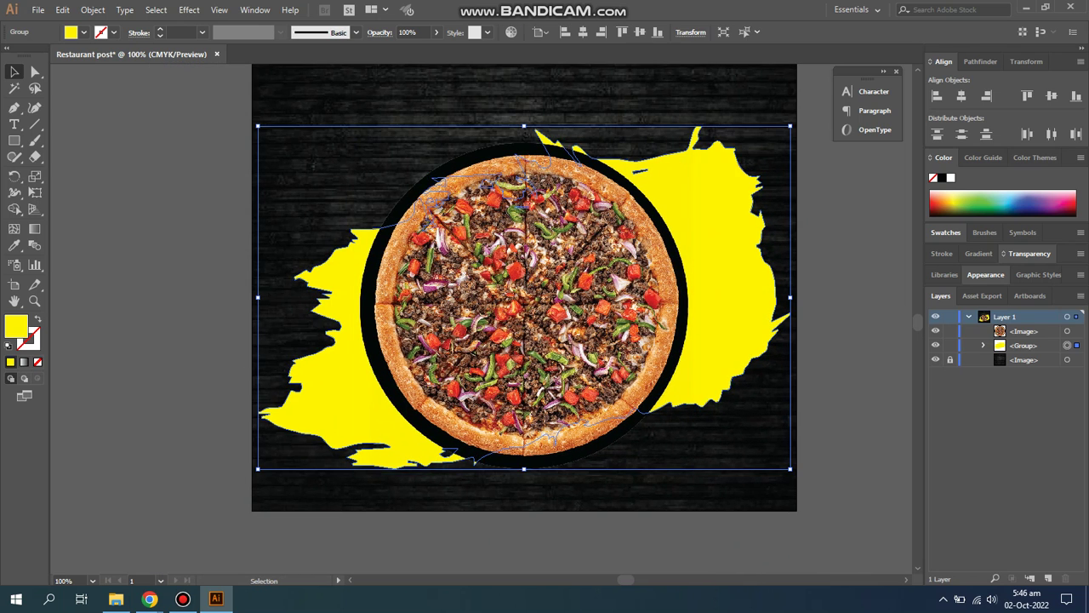
left_click_drag(257, 297, 252, 297)
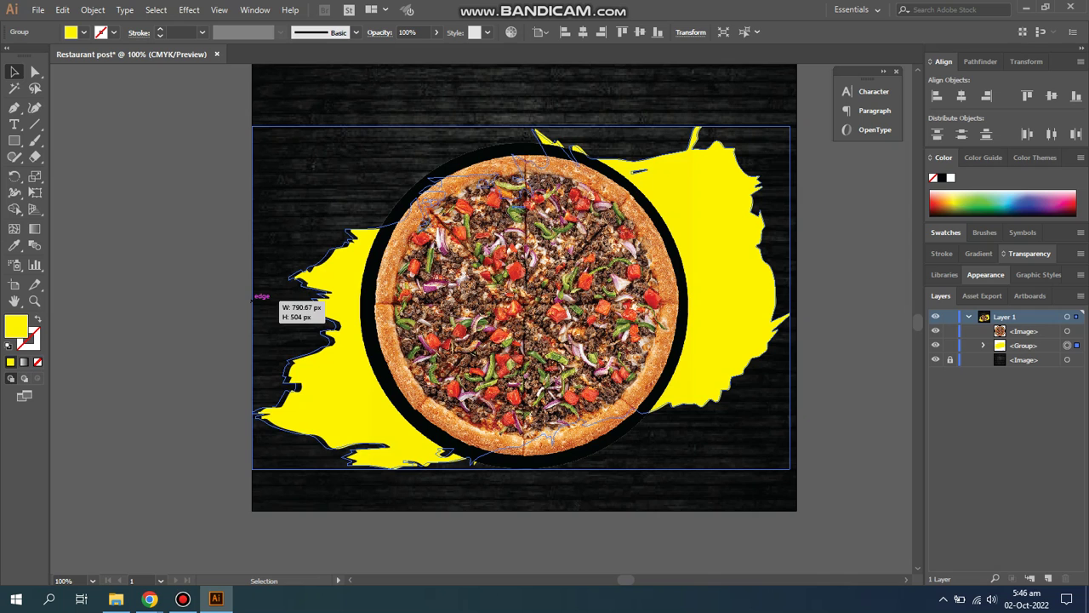
key("Right")
key("Right")
key("Right")
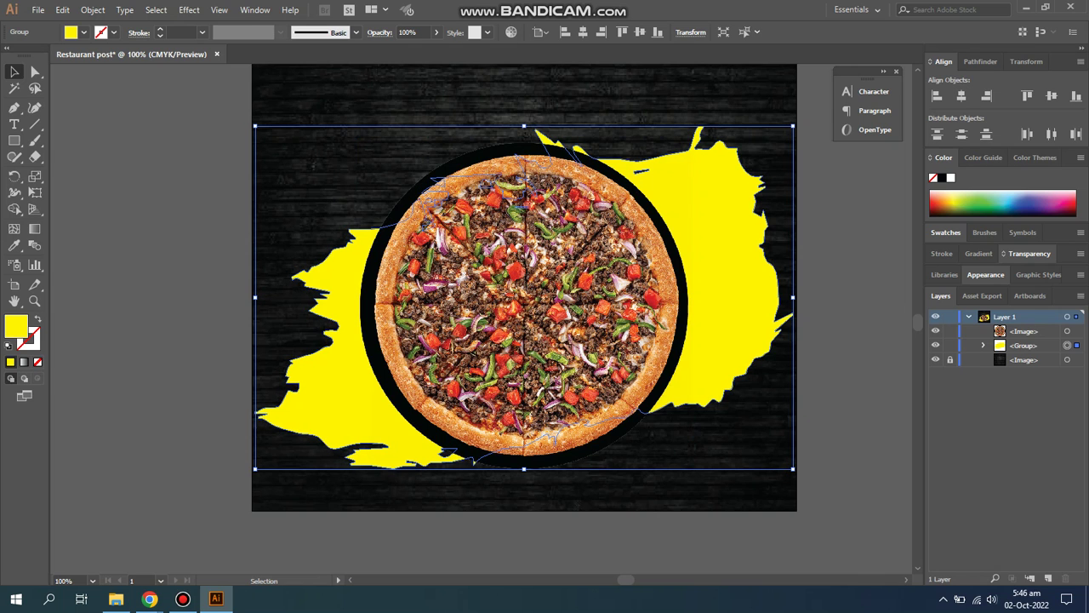
key("Down")
key("Down")
key("Down")
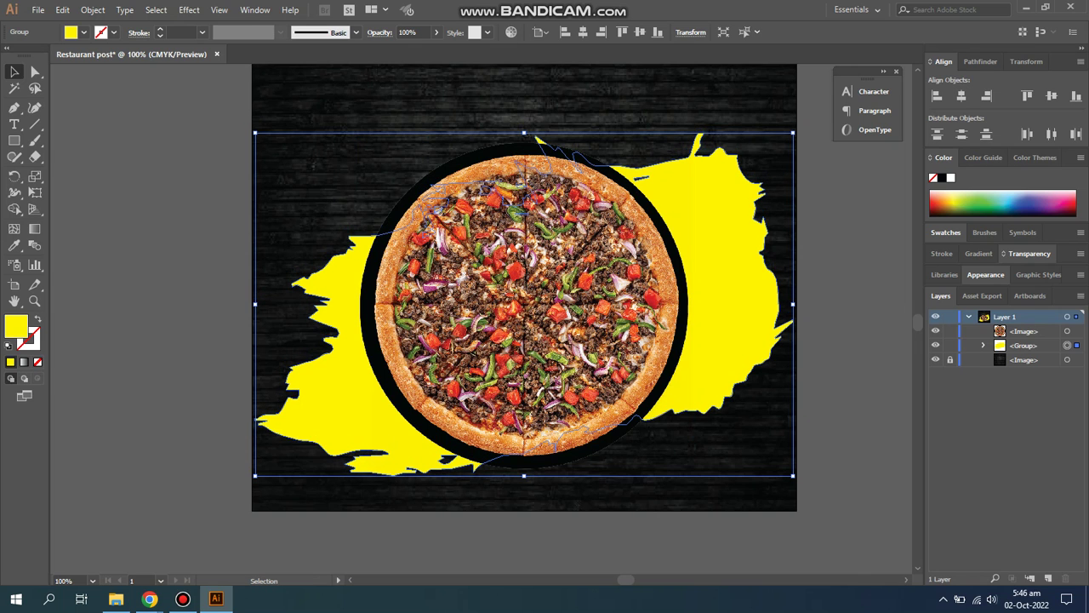
Fit the whole artboard in the window and nudge the view slightly down.
key("ctrl+0")
key("ctrl+shift+a")
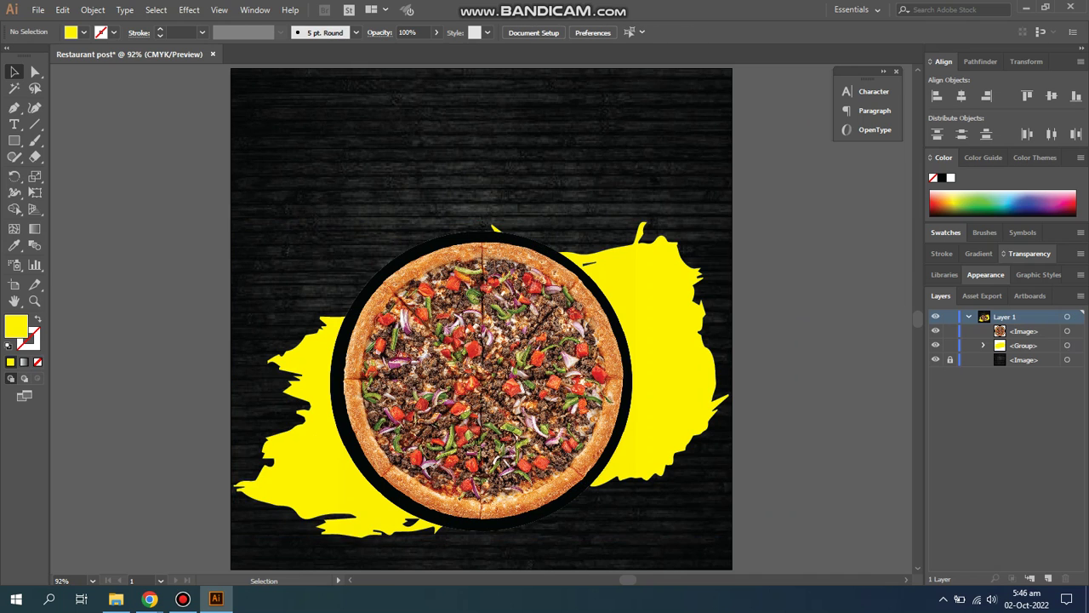
left_click_drag(482, 383, 486, 404)
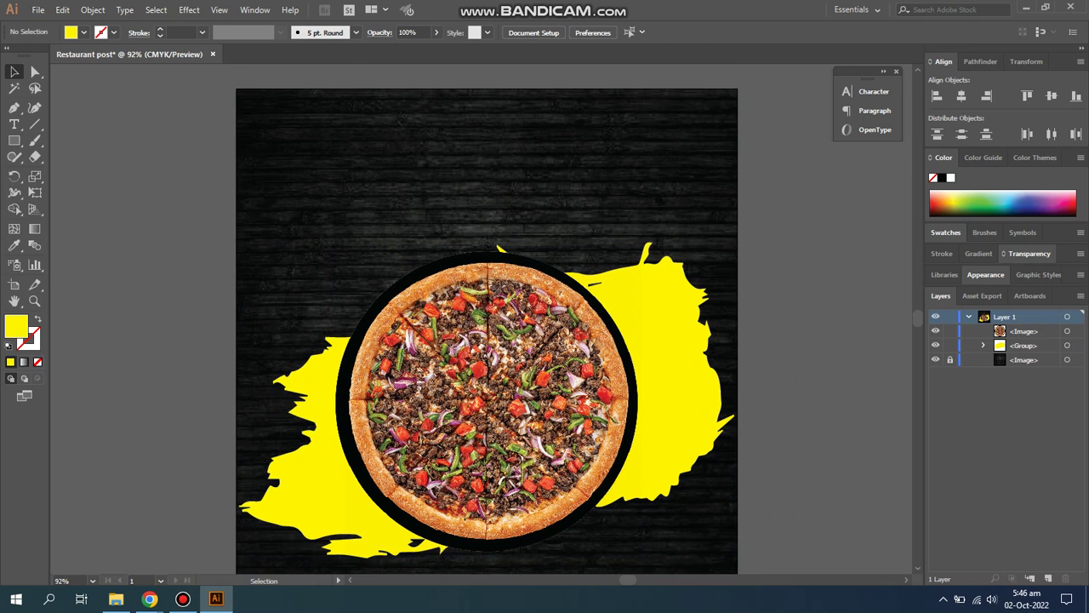
Add an 80 pt 'HOT' text heading above the pizza.
key("t")
left_click(387, 184)
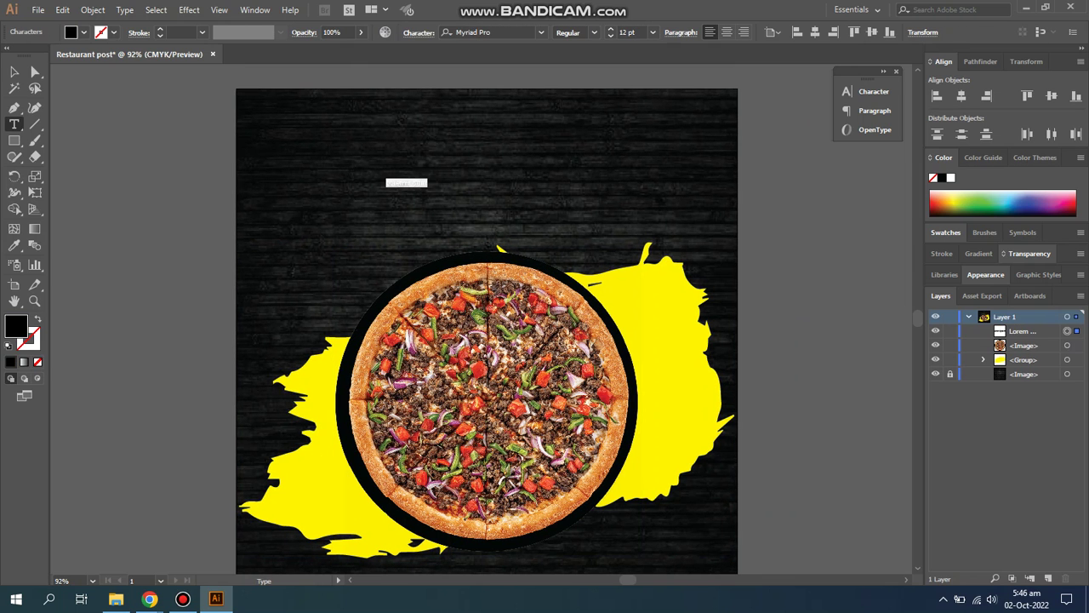
type("Hot")
left_click(473, 32)
left_click(628, 33)
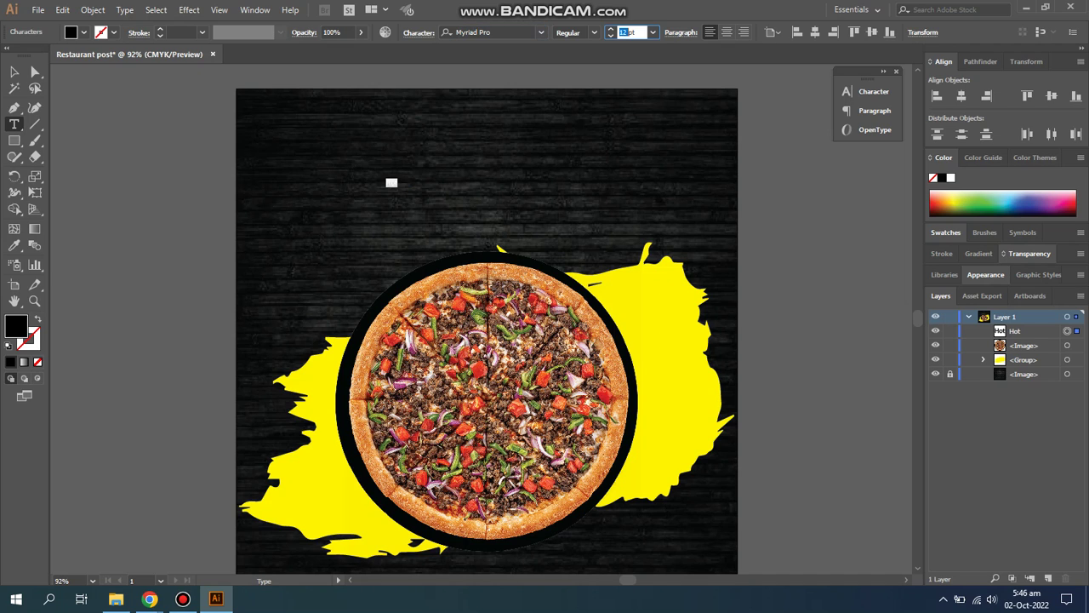
type("80")
key("Return")
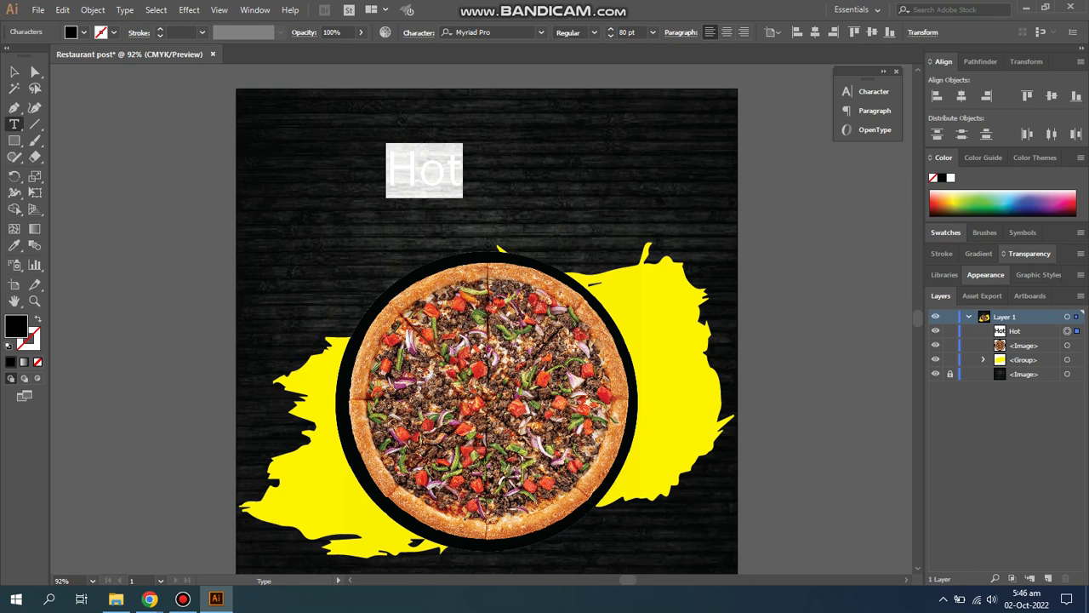
type("HOY")
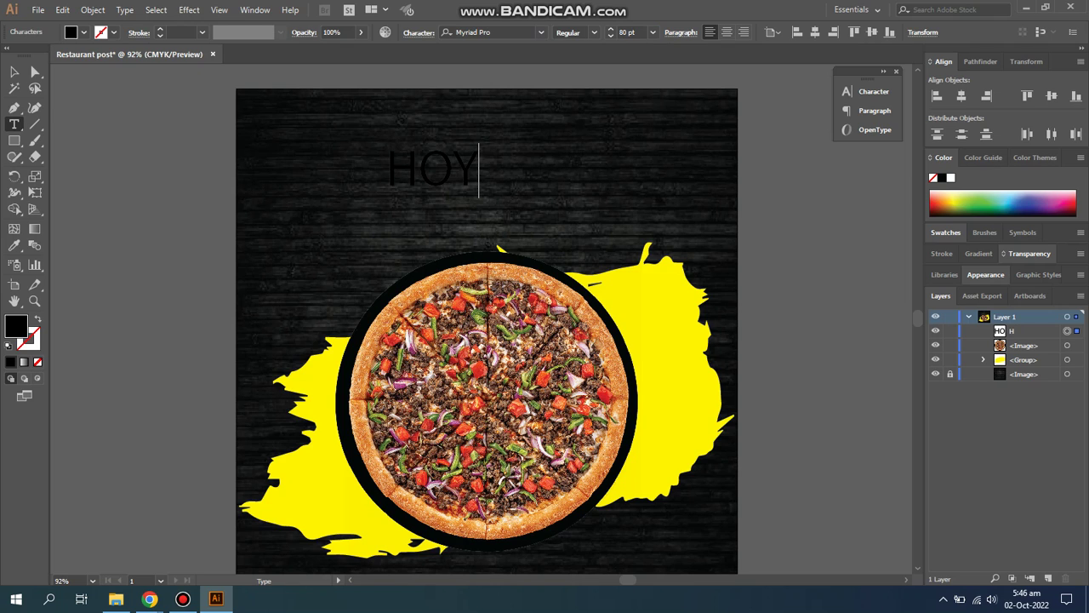
key("ctrl+a")
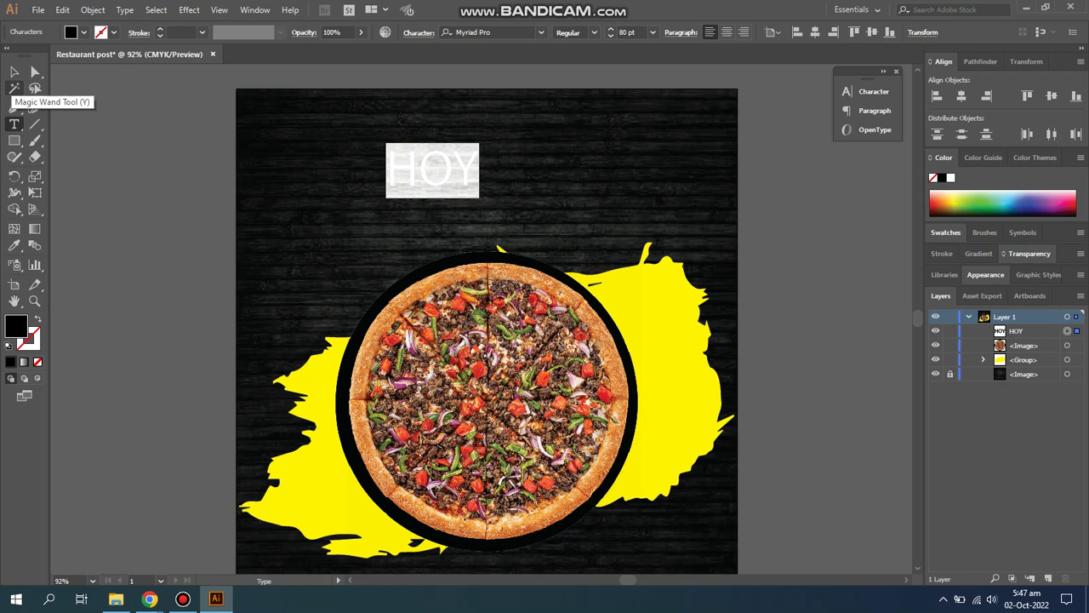
key("Escape")
type("T")
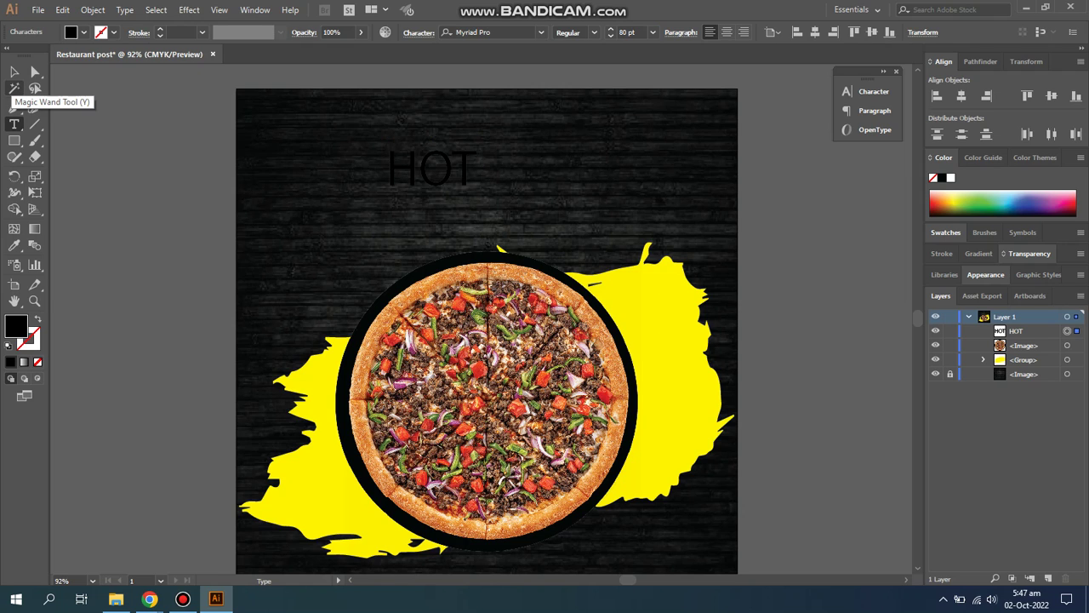
Colour HOT with the splash's yellow using the Eyedropper.
left_click(14, 71)
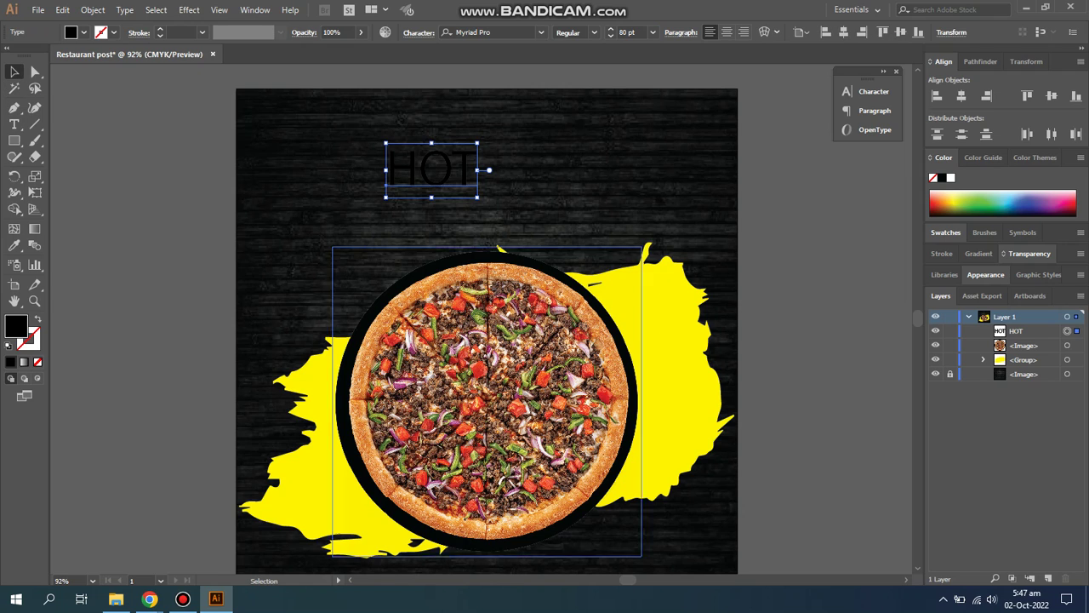
key("i")
key("v")
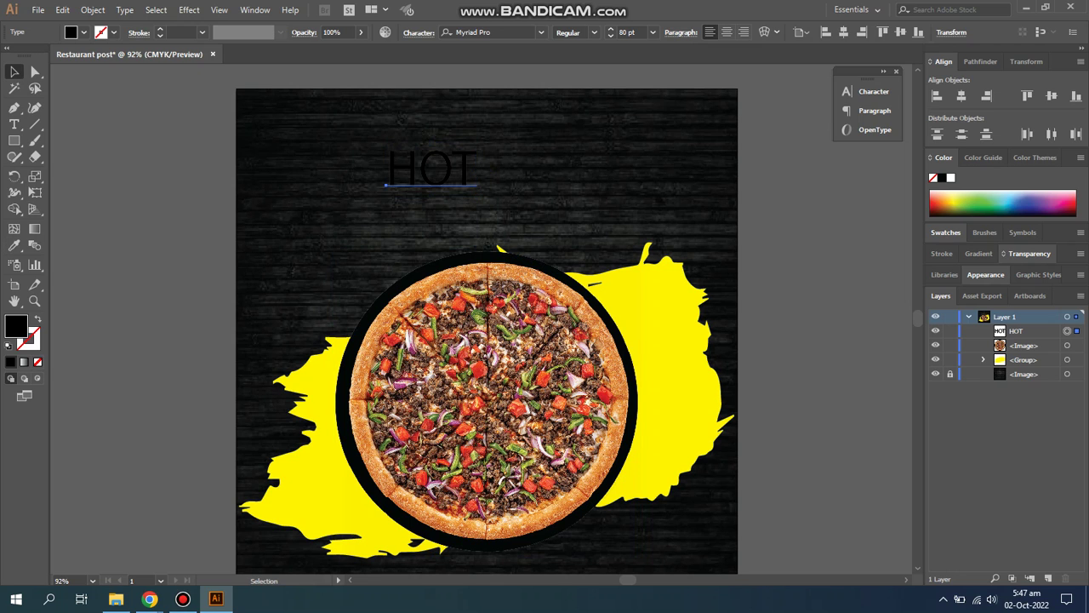
left_click(14, 245)
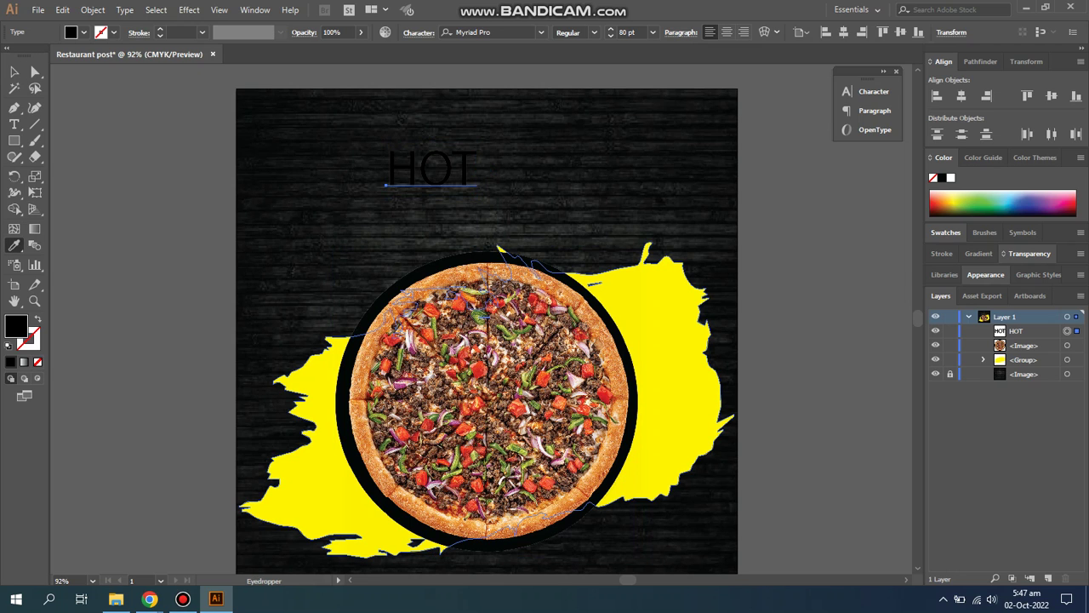
left_click(655, 357)
key("v")
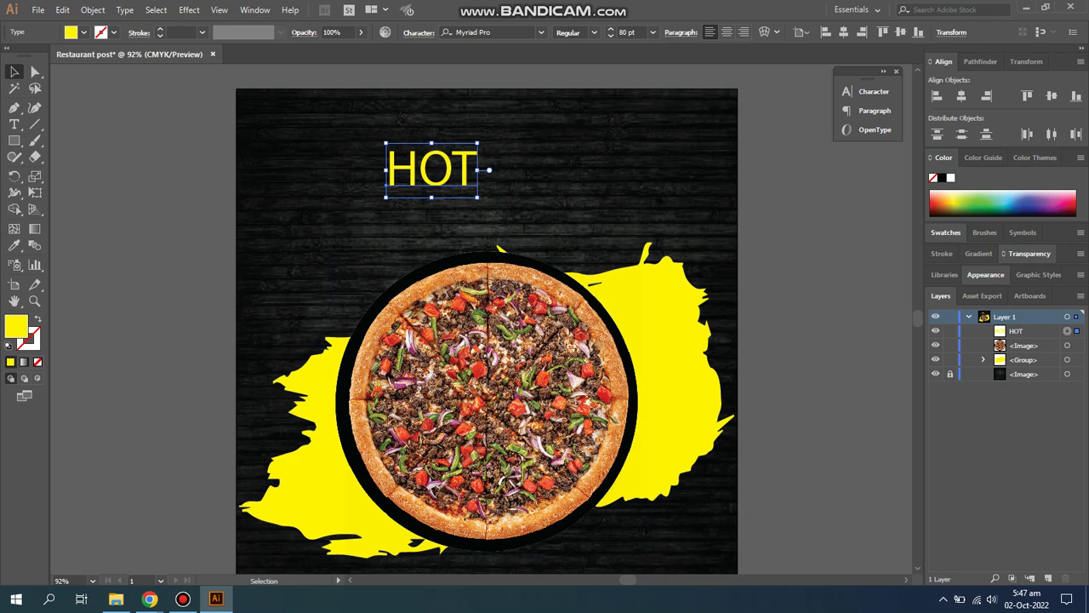
left_click(473, 32)
left_click(541, 32)
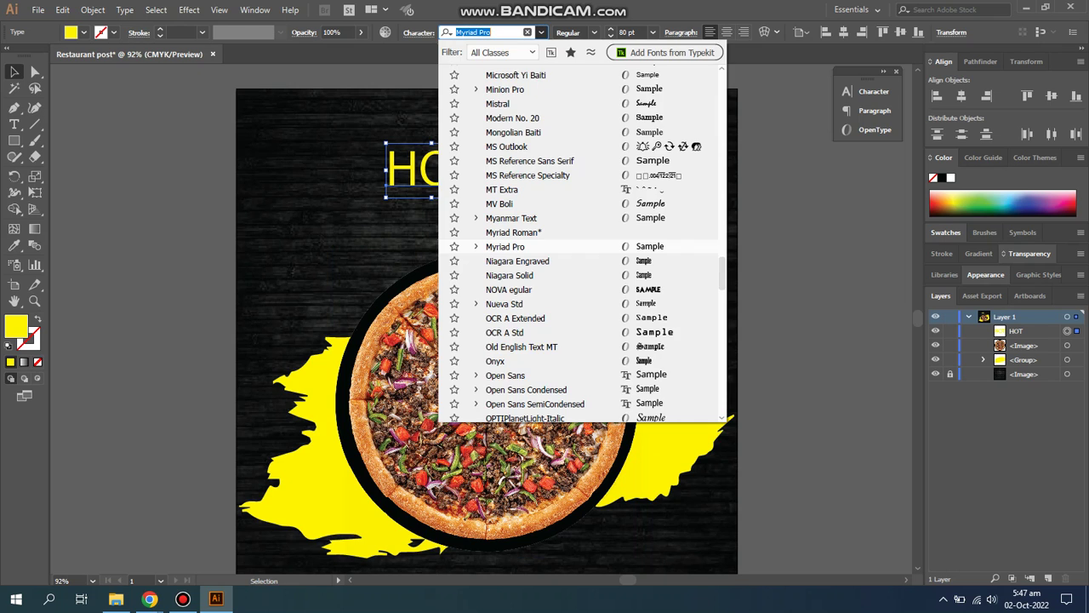
left_click(595, 212)
left_click_drag(596, 213, 383, 224)
left_click(211, 180)
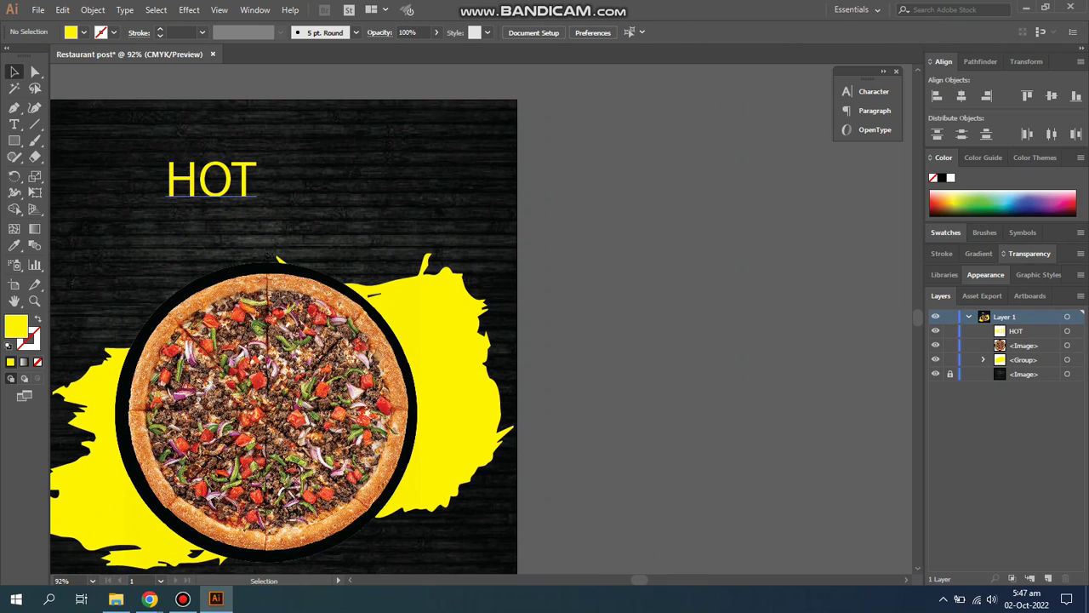
left_click(542, 33)
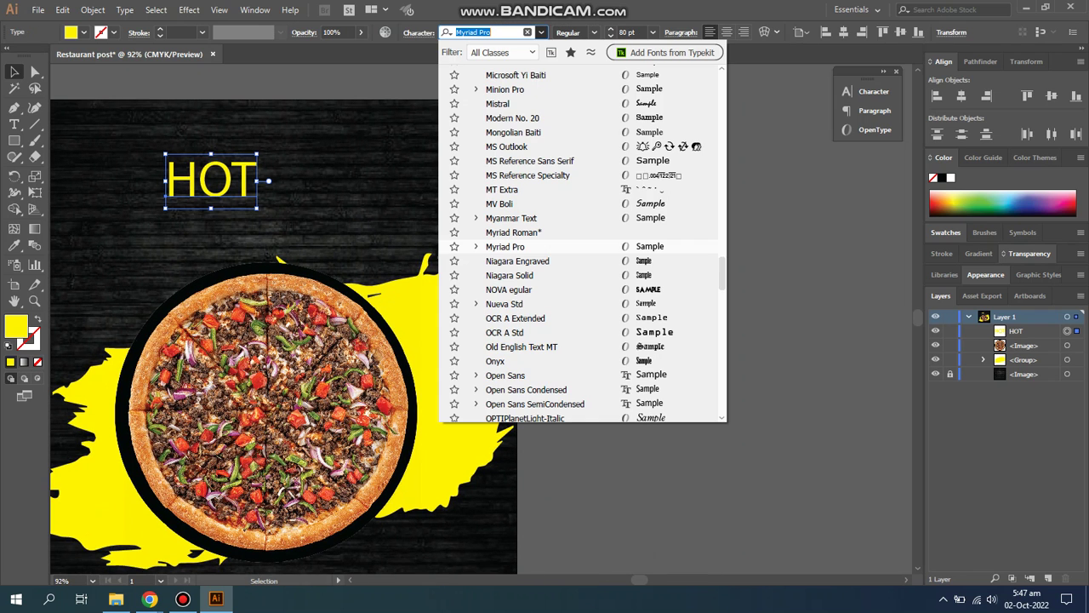
scroll(510, 232, "up", 2)
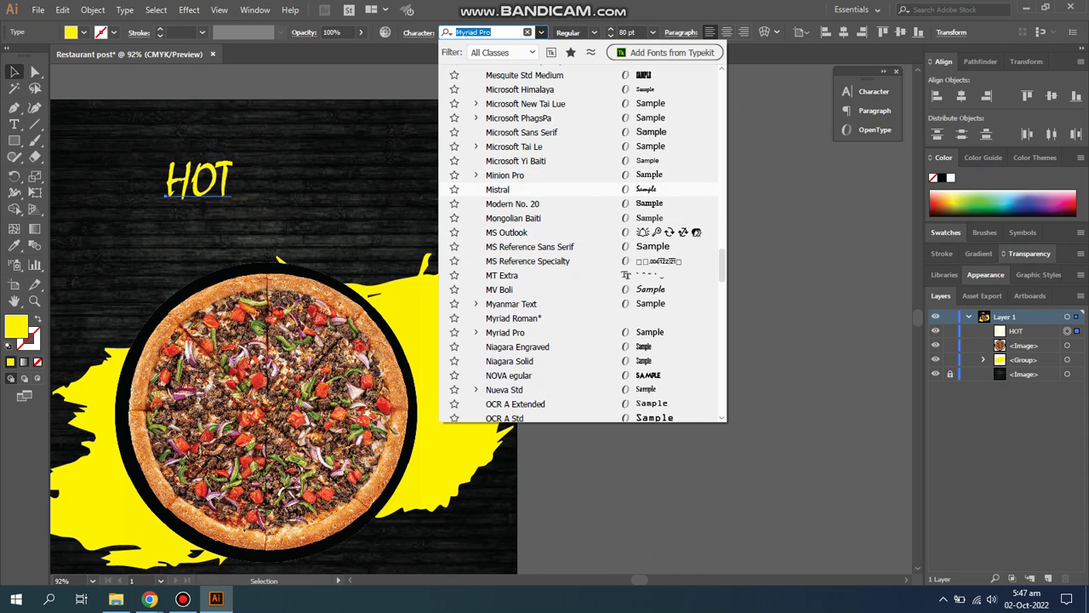
left_click(358, 171)
left_click(182, 599)
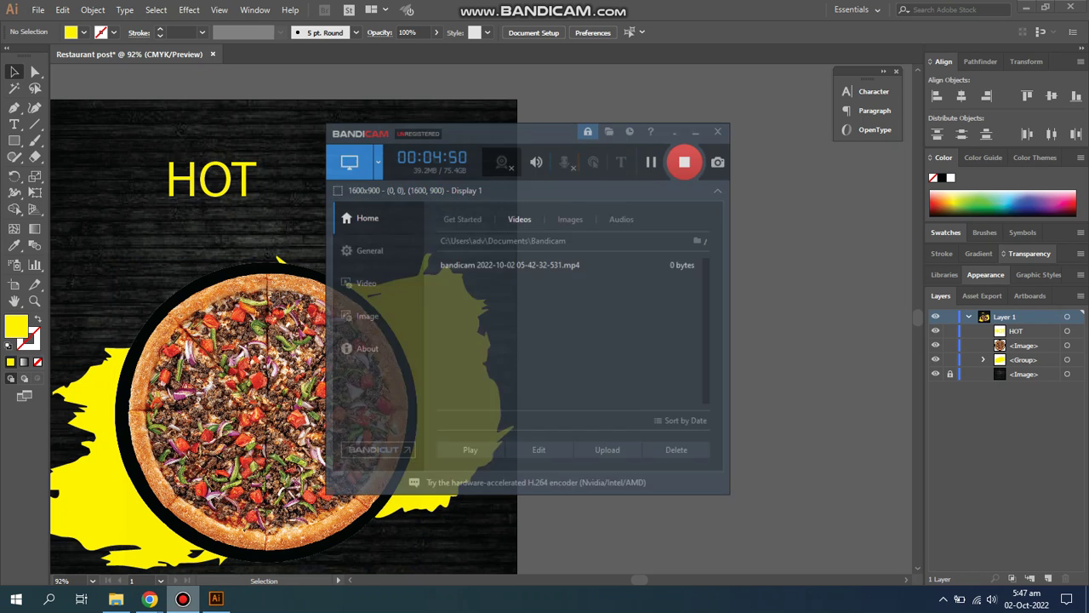
left_click(182, 598)
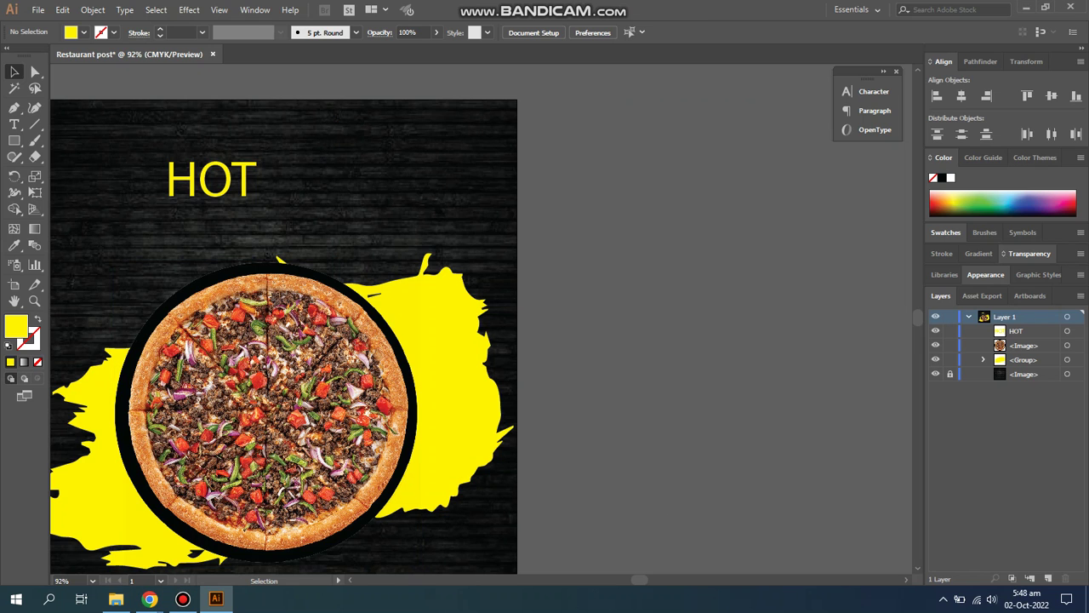
left_click(182, 599)
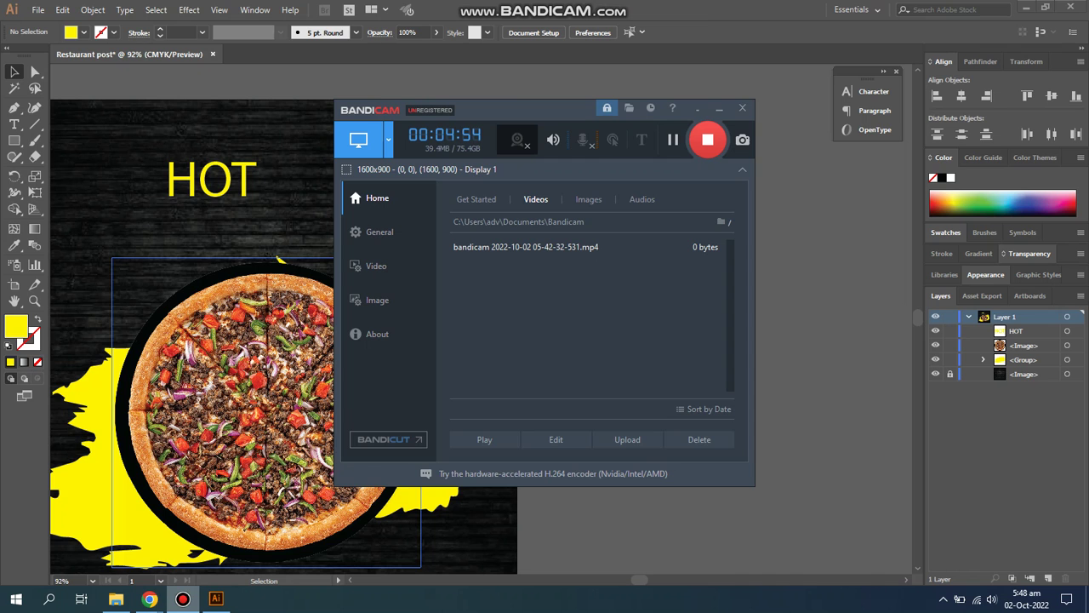
left_click(182, 598)
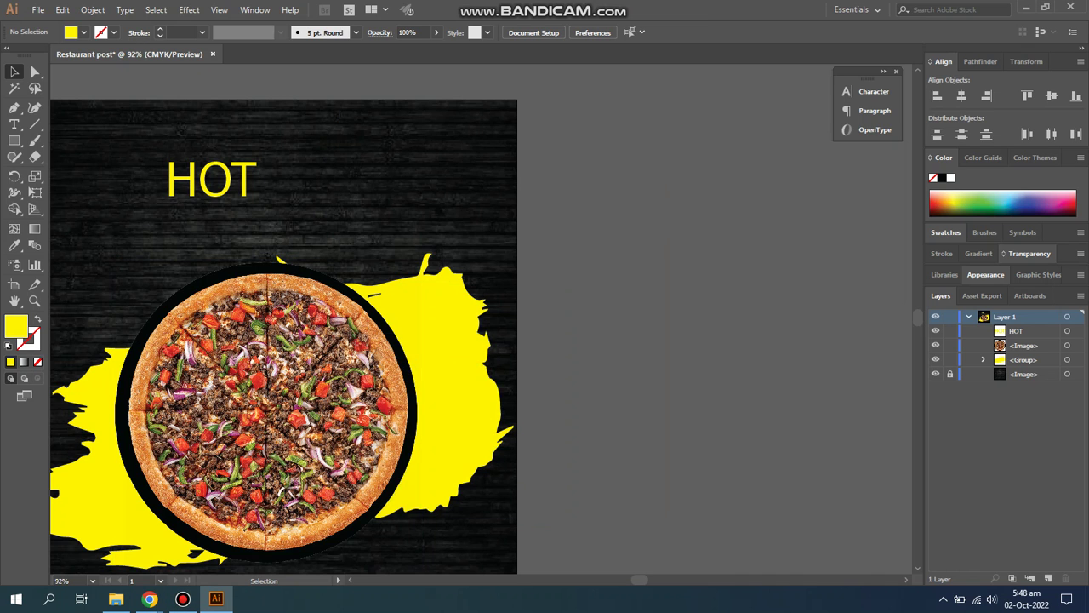
key("t")
Retype the HOT heading as 'SUPER' and move it up-left above the pizza.
double_click(421, 203)
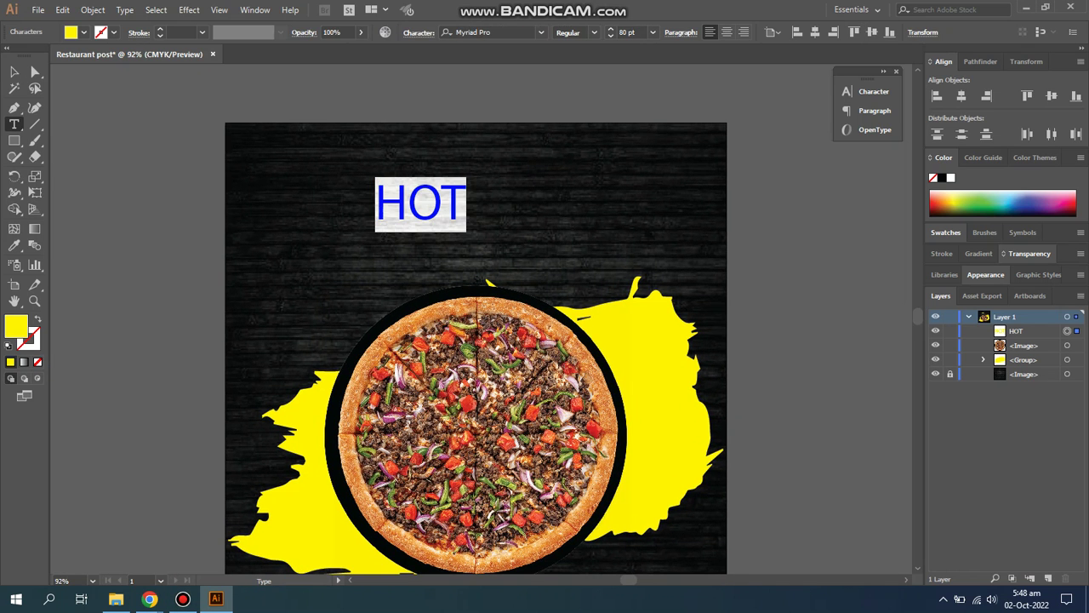
type("S")
key("BackSpace")
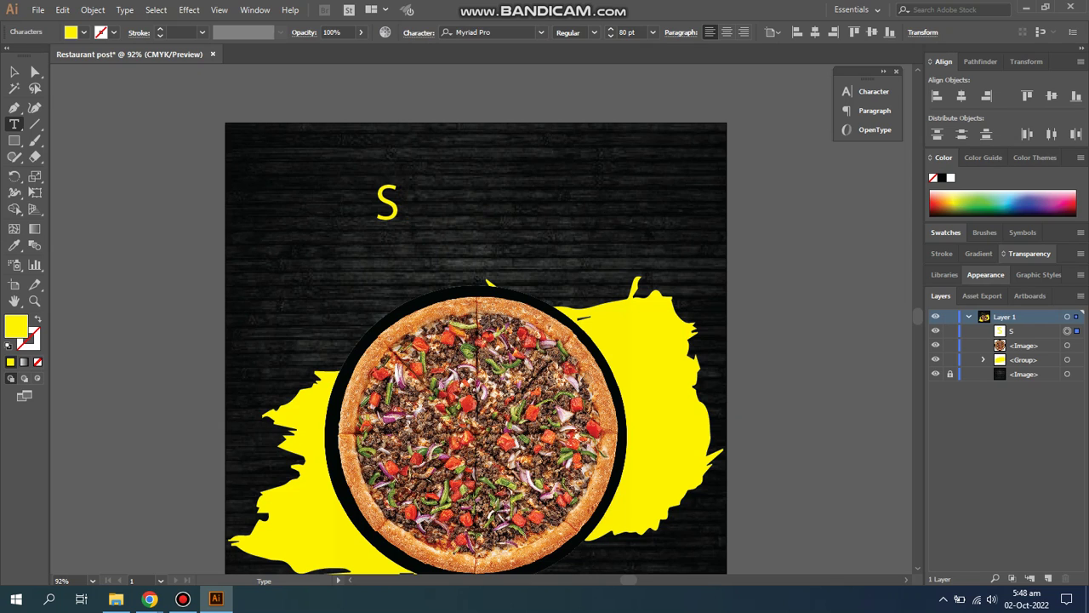
type("UPDER")
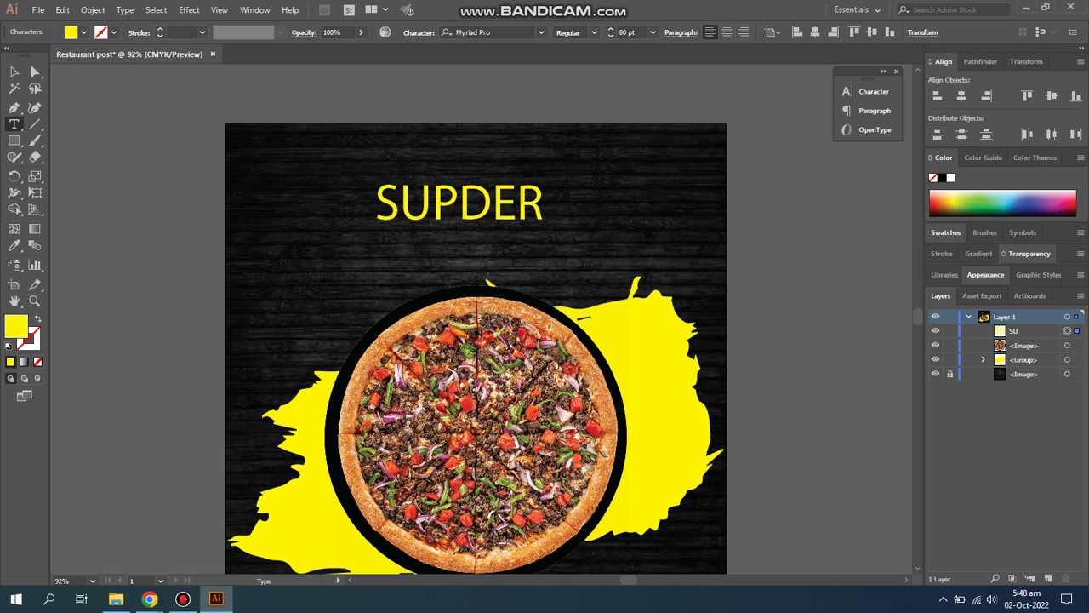
key("BackSpace")
key("BackSpace")
key("Delete")
type("ER")
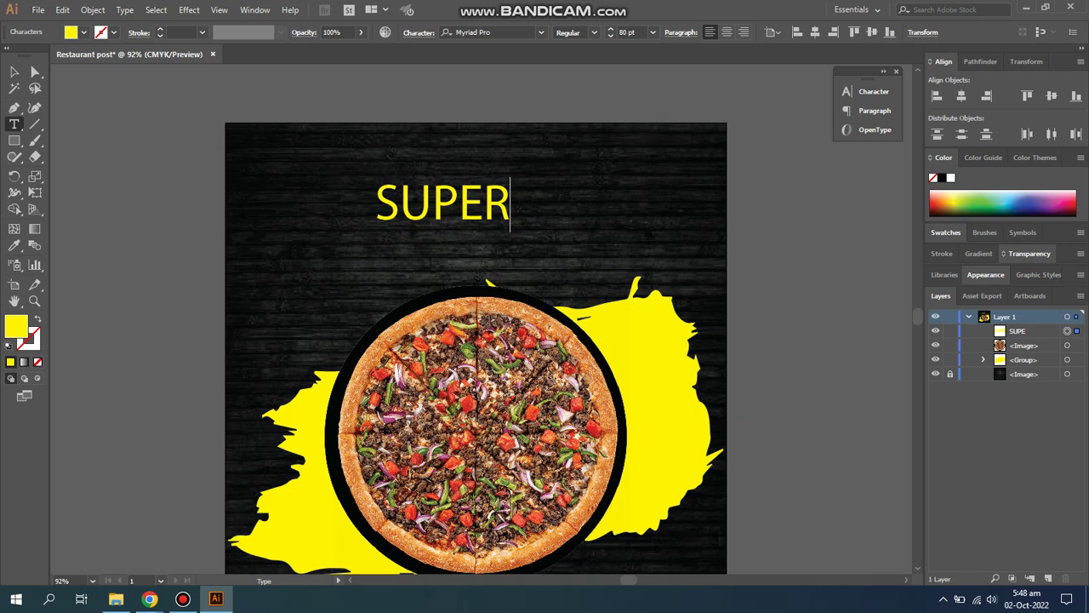
key("Escape")
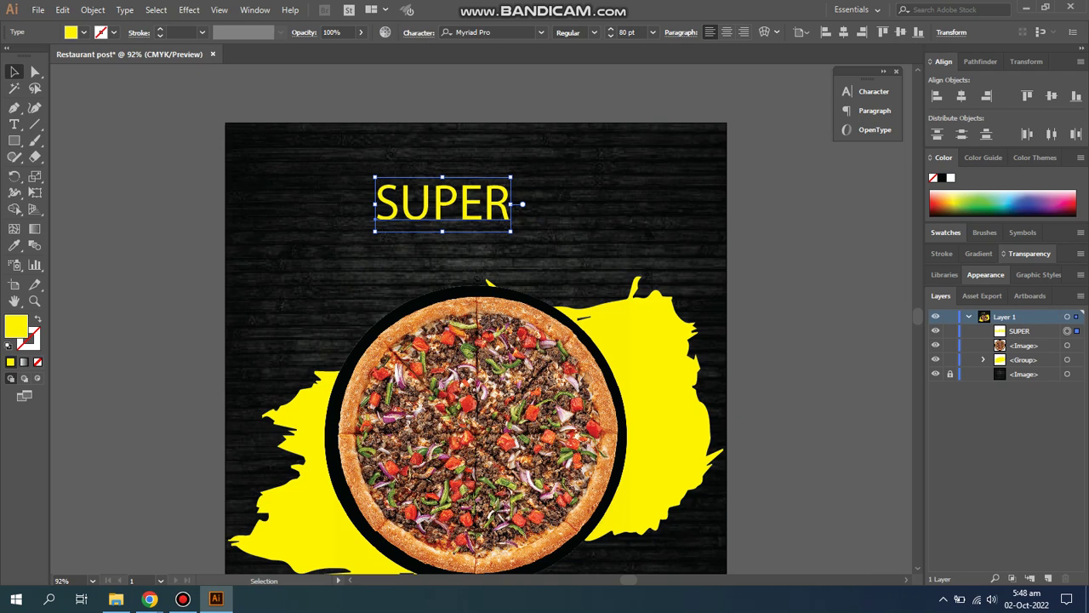
left_click_drag(443, 204, 364, 164)
Duplicate SUPER directly below and retype the copy as 'Delicious'.
left_click_drag(426, 140, 426, 213)
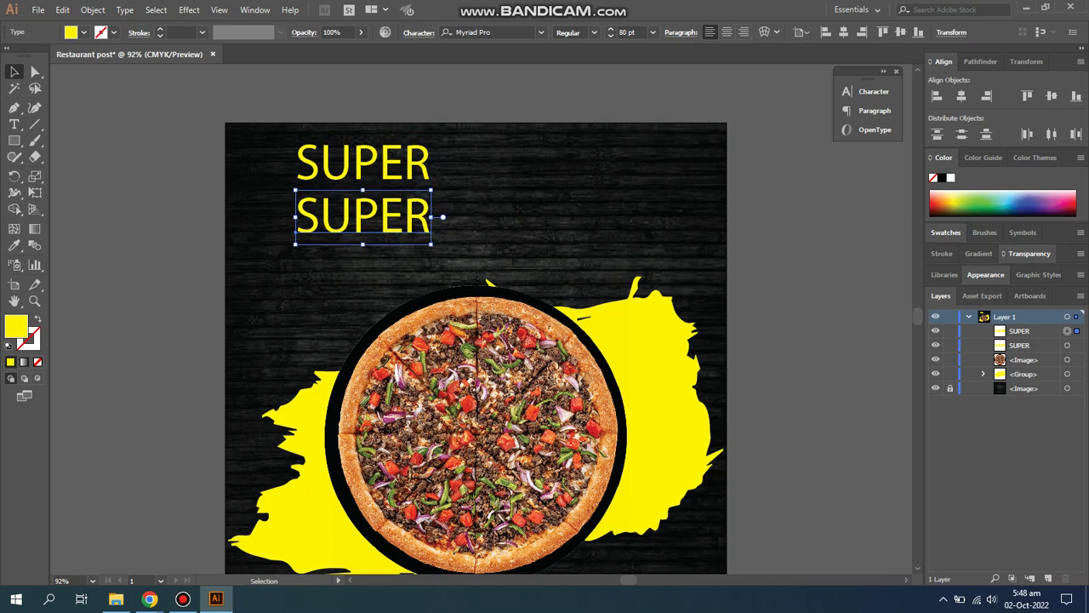
double_click(363, 217)
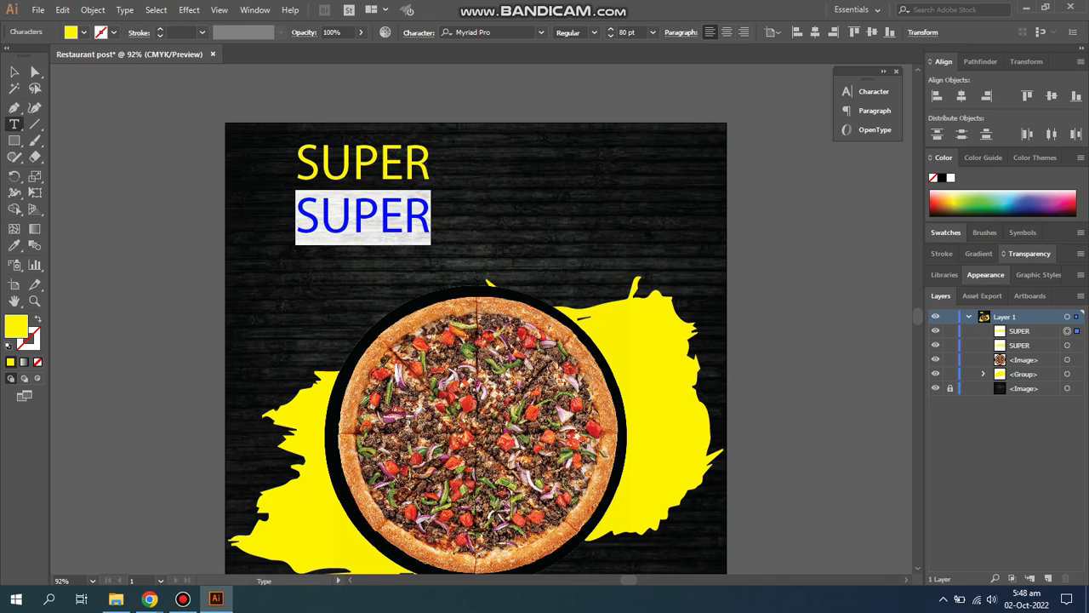
type("Delic")
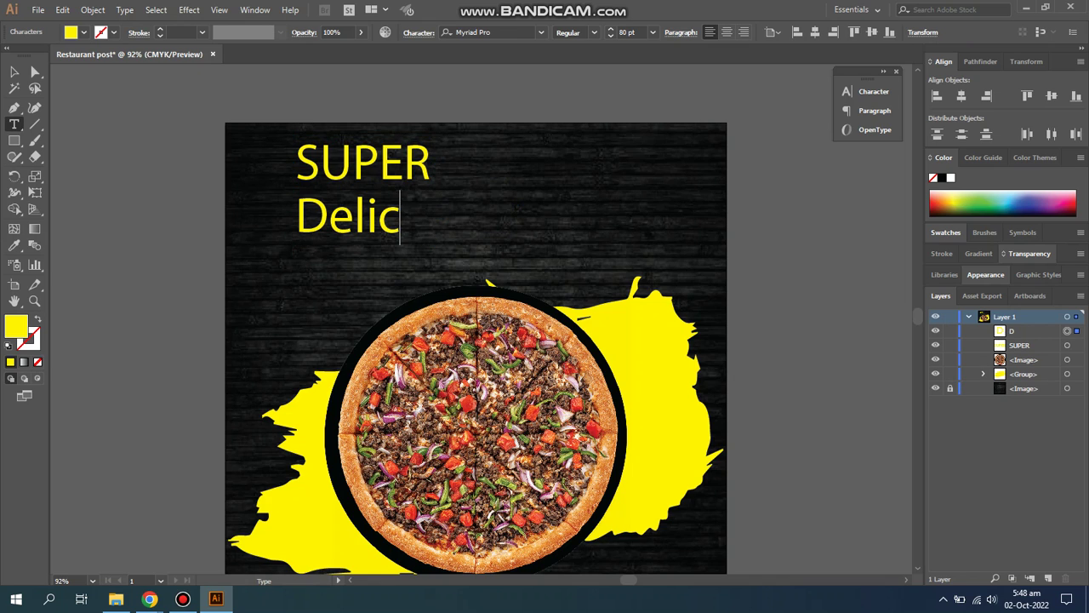
type("ious")
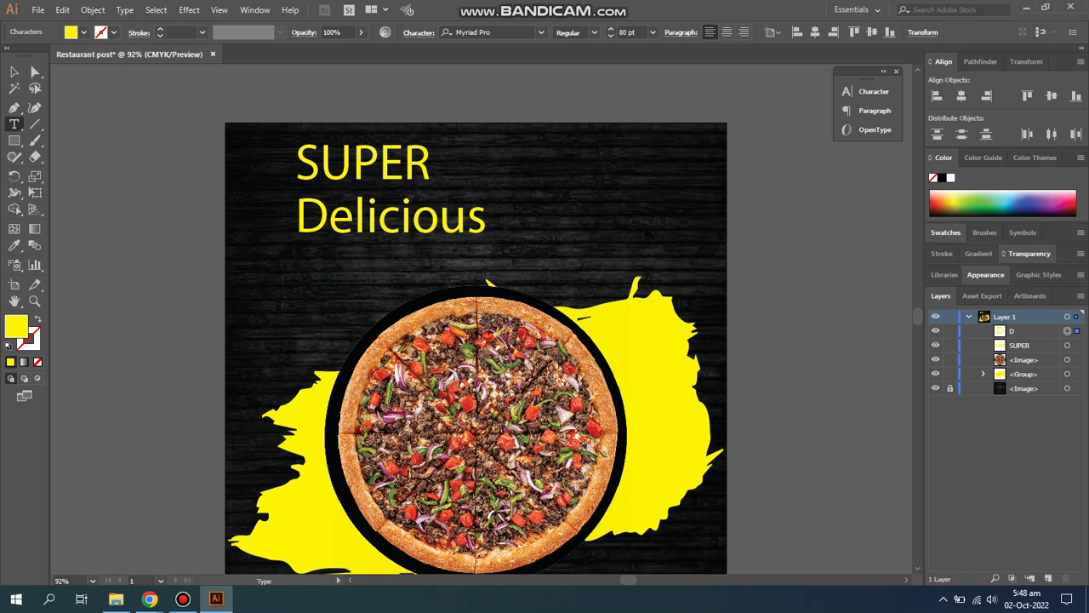
key("alt+Tab")
Remove the SUPER and Delicious lines, fit the post in the window, and select the pizza.
key("alt+Tab")
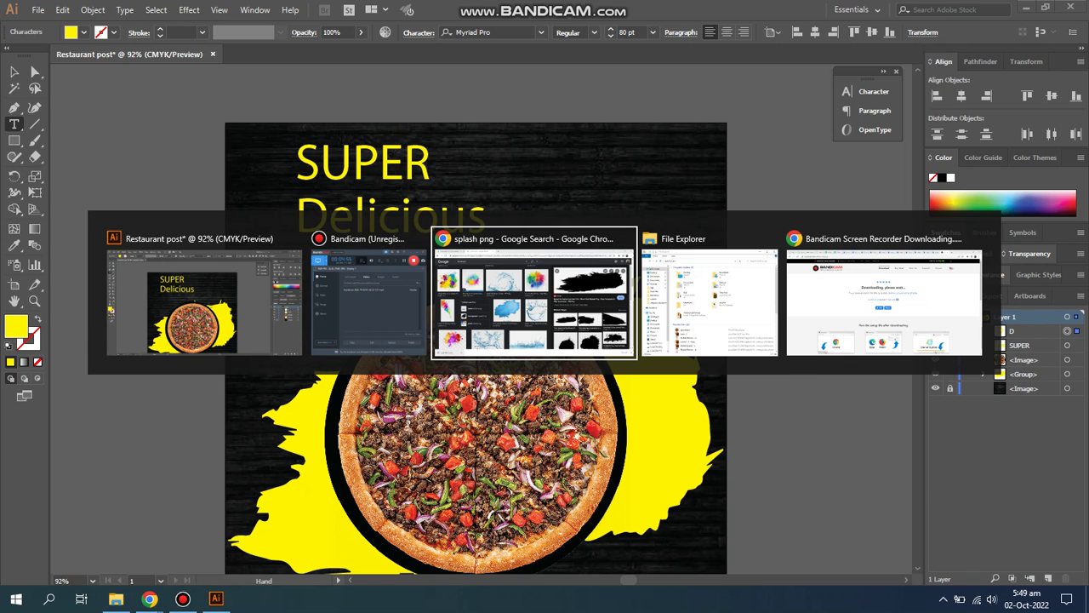
key("alt+Tab")
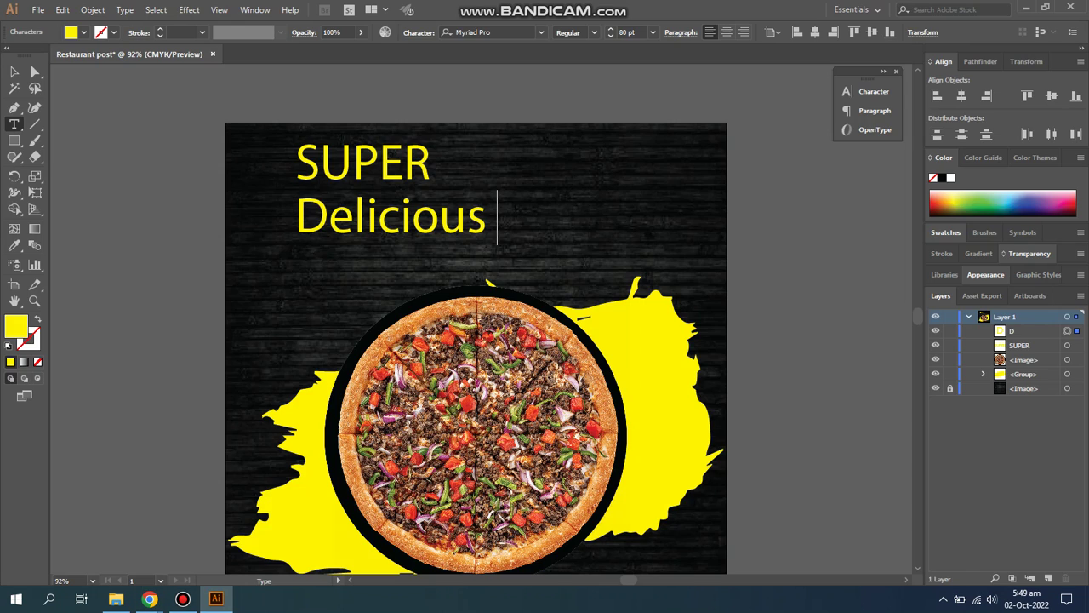
key("Escape")
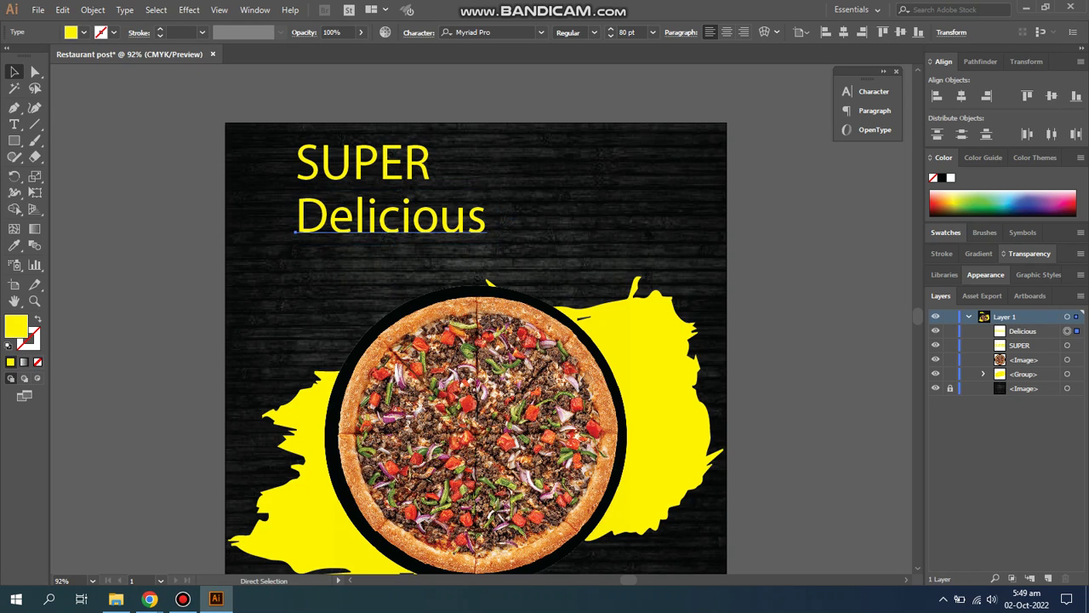
key("ctrl+z")
key("alt+Tab")
key("alt+shift+Tab")
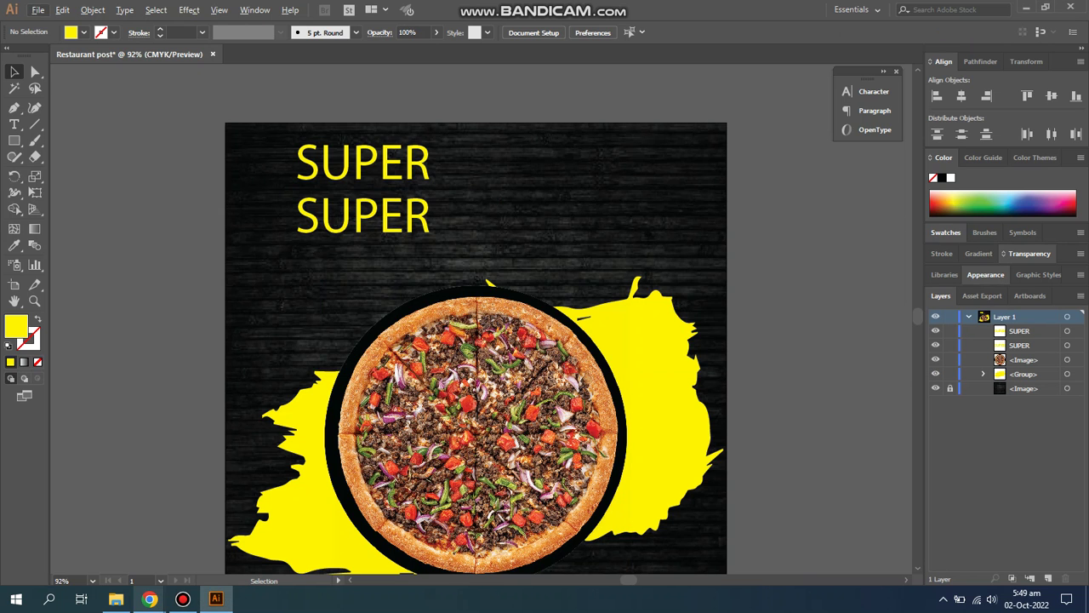
key("alt+Tab")
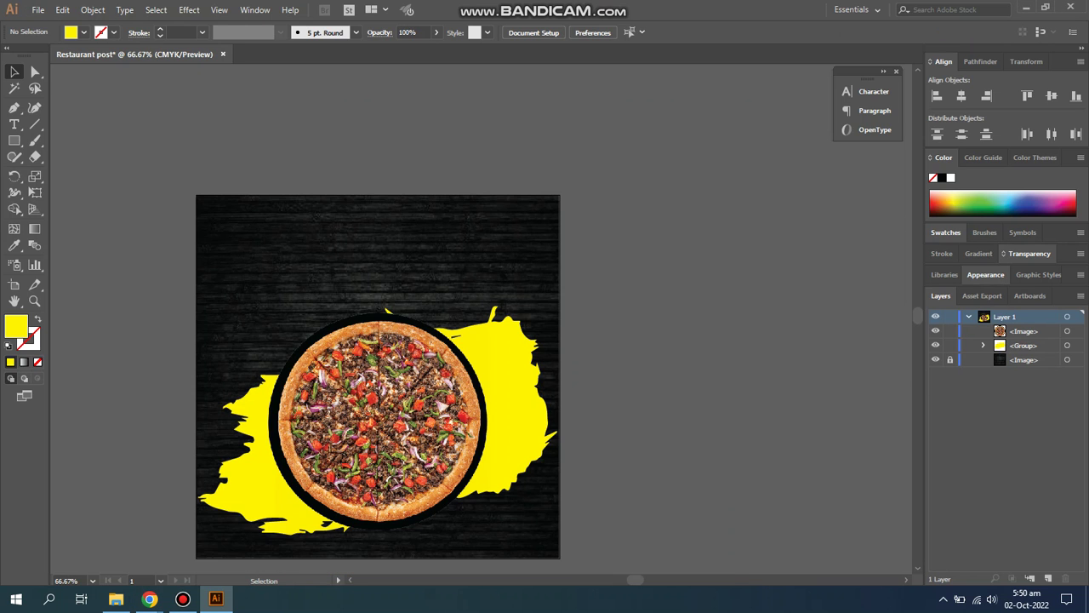
key("ctrl+0")
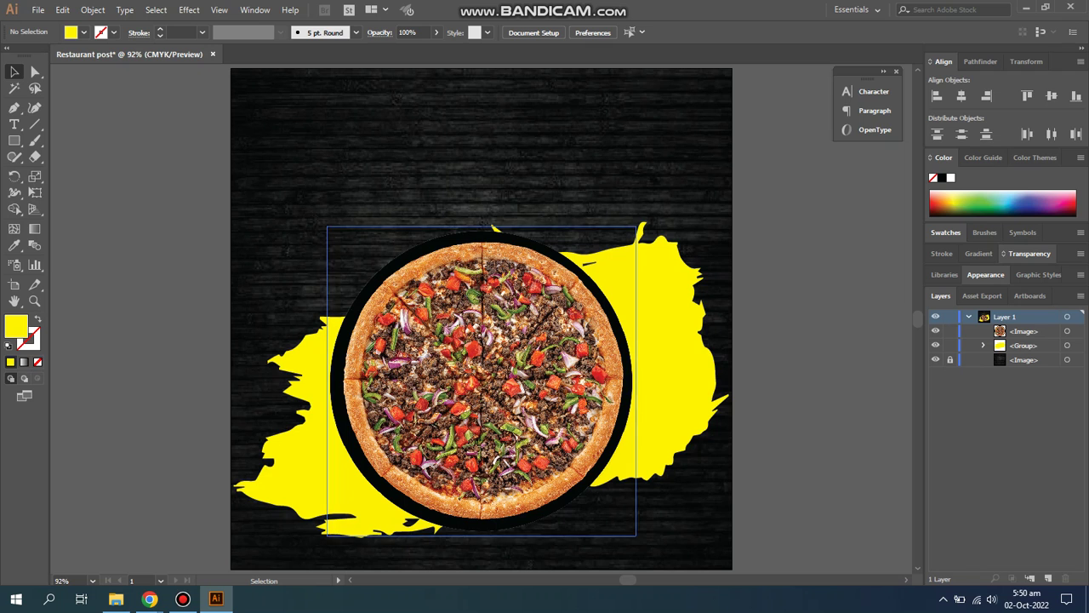
left_click(182, 599)
left_click(216, 599)
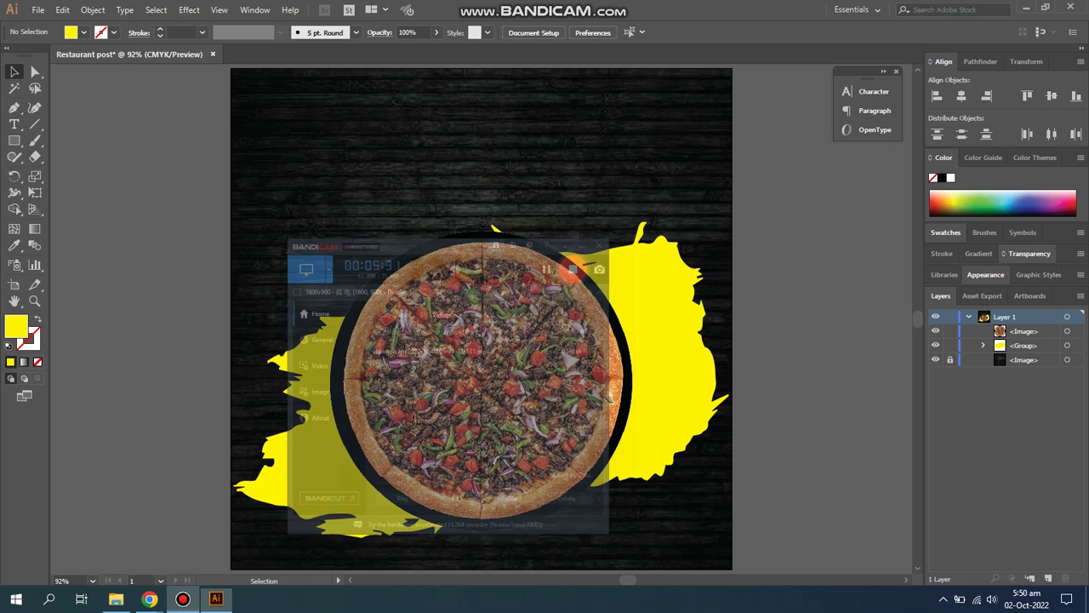
left_click(481, 380)
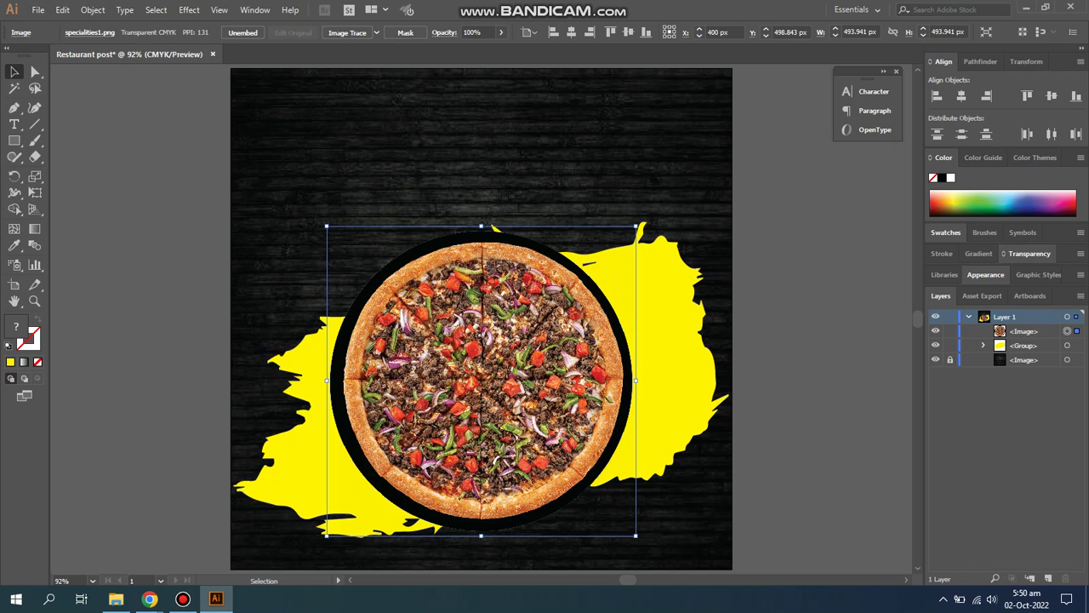
Paste the Delicious / Super / PIZZA lines and drag them to the upper left.
key("ctrl+v")
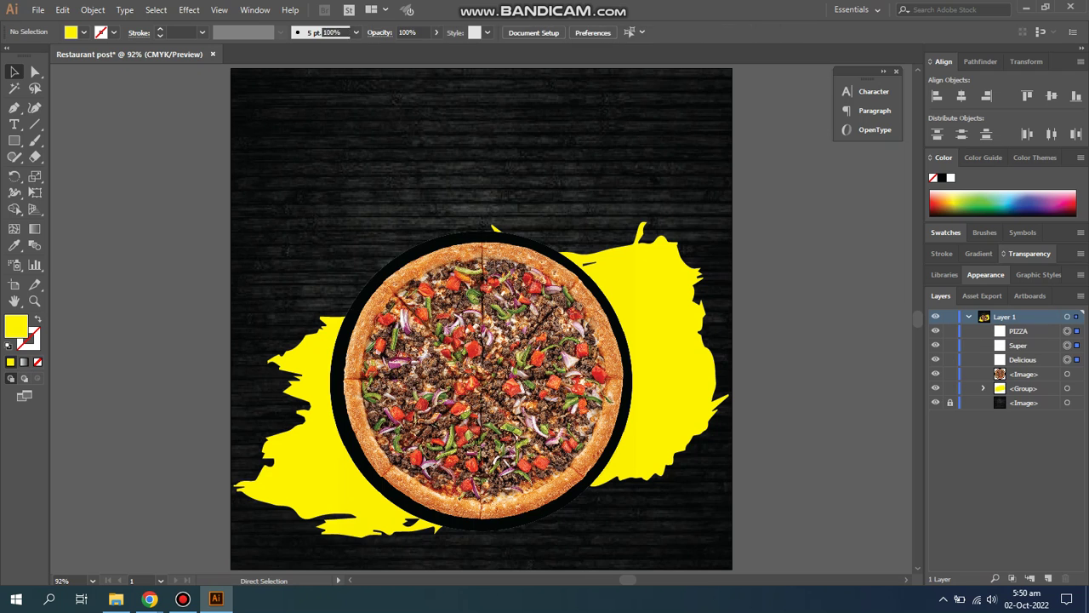
left_click_drag(489, 260, 396, 100)
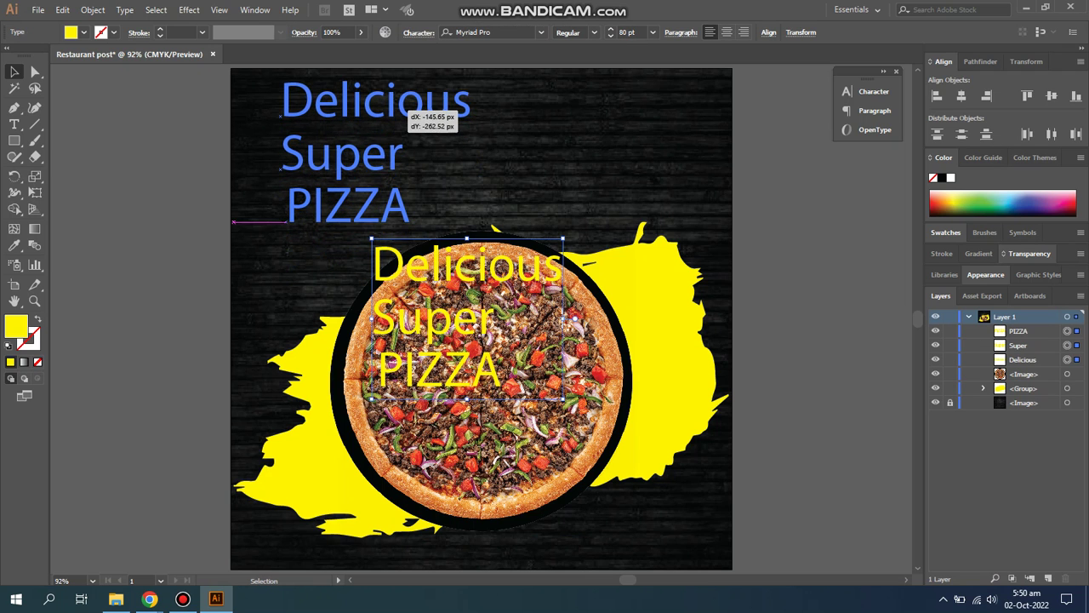
left_click_drag(400, 149, 270, 136)
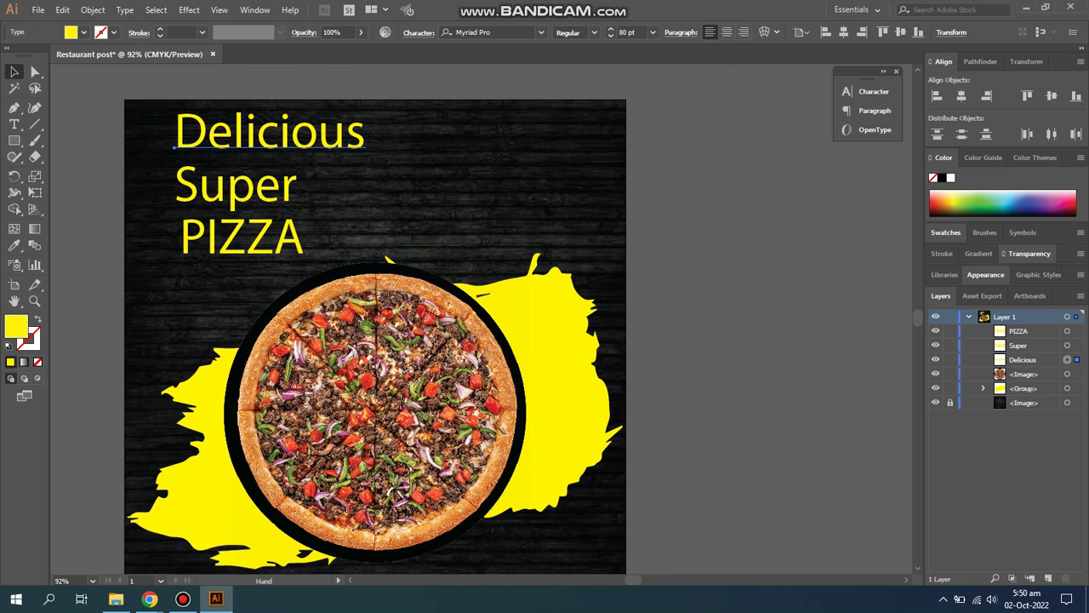
left_click(271, 136)
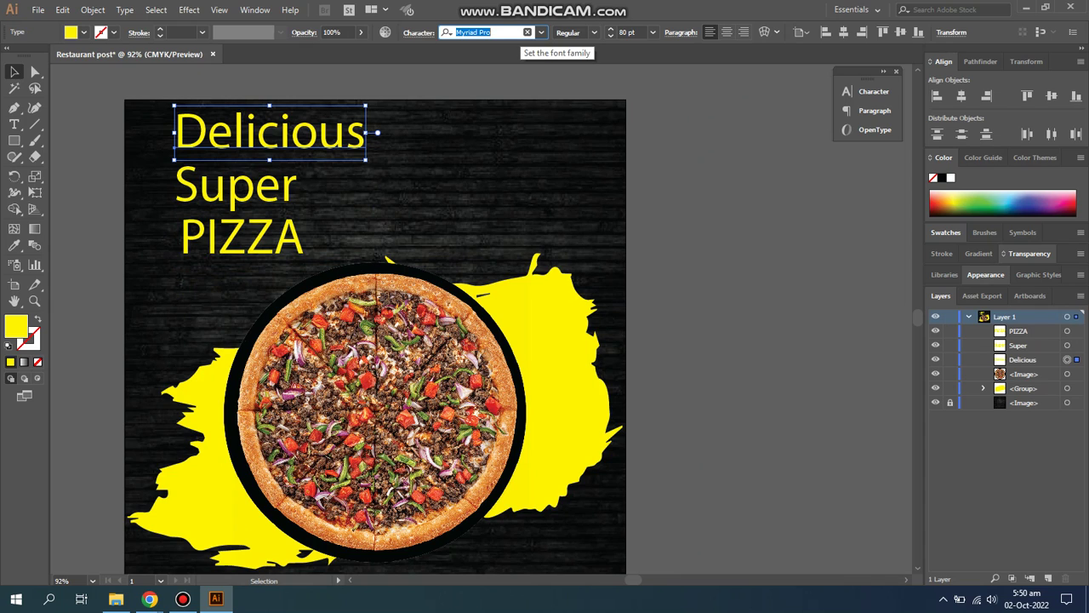
Set 'Delicious' to Raleway SemiBold and scale it down to about 48.59 pt.
key("Down")
key("Down")
key("Down")
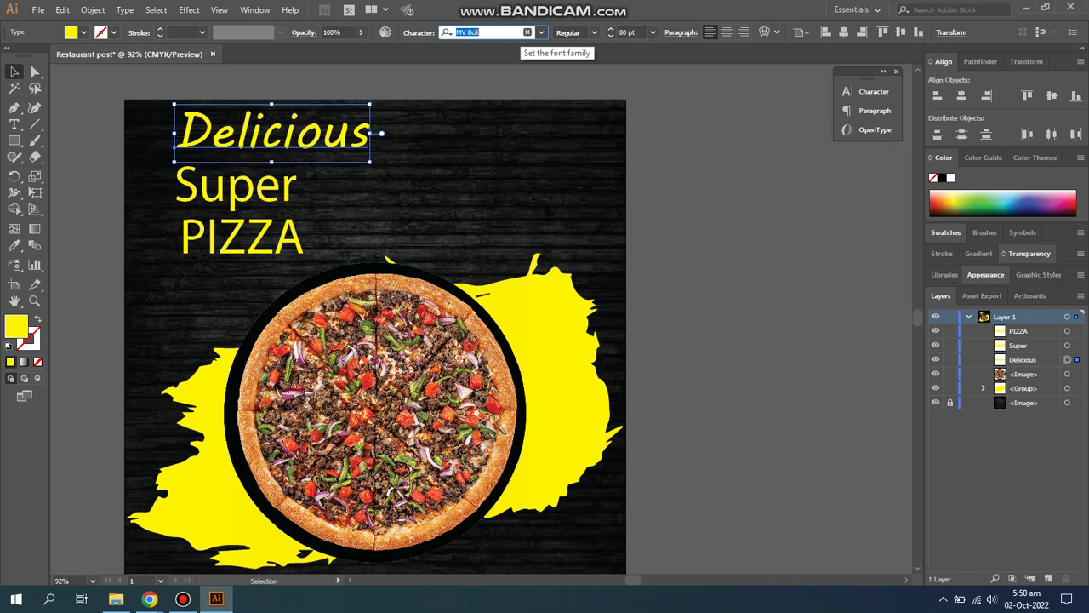
key("Down")
key("Down")
key("Down")
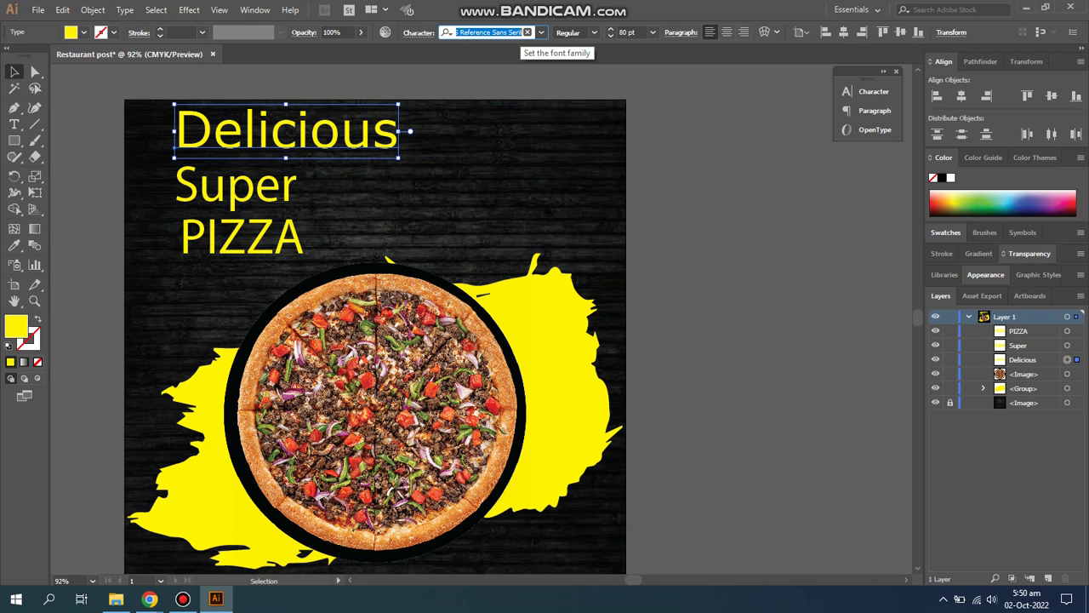
key("Return")
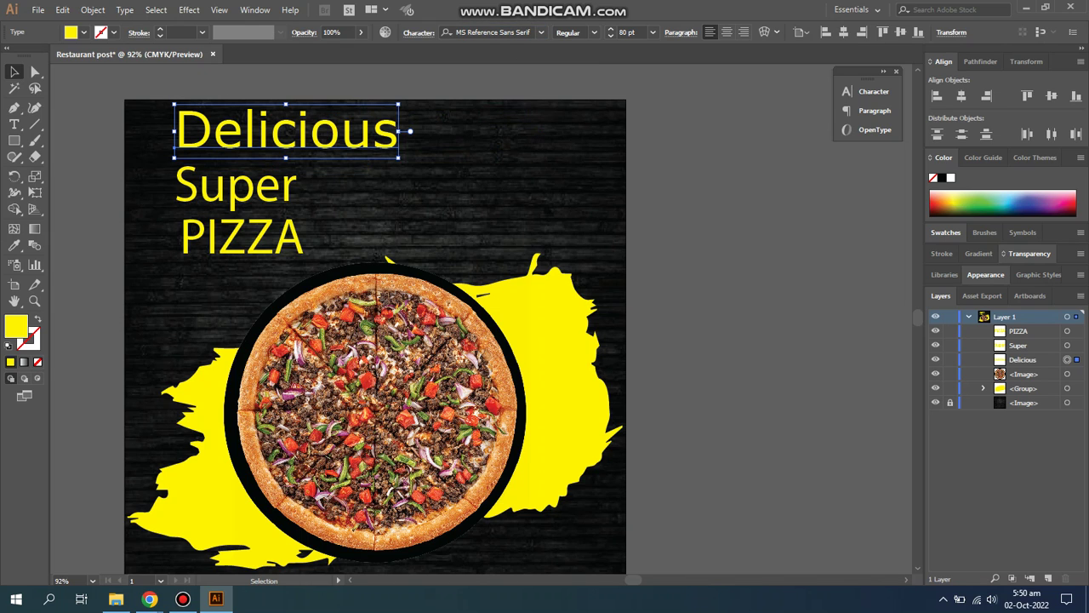
left_click(502, 33)
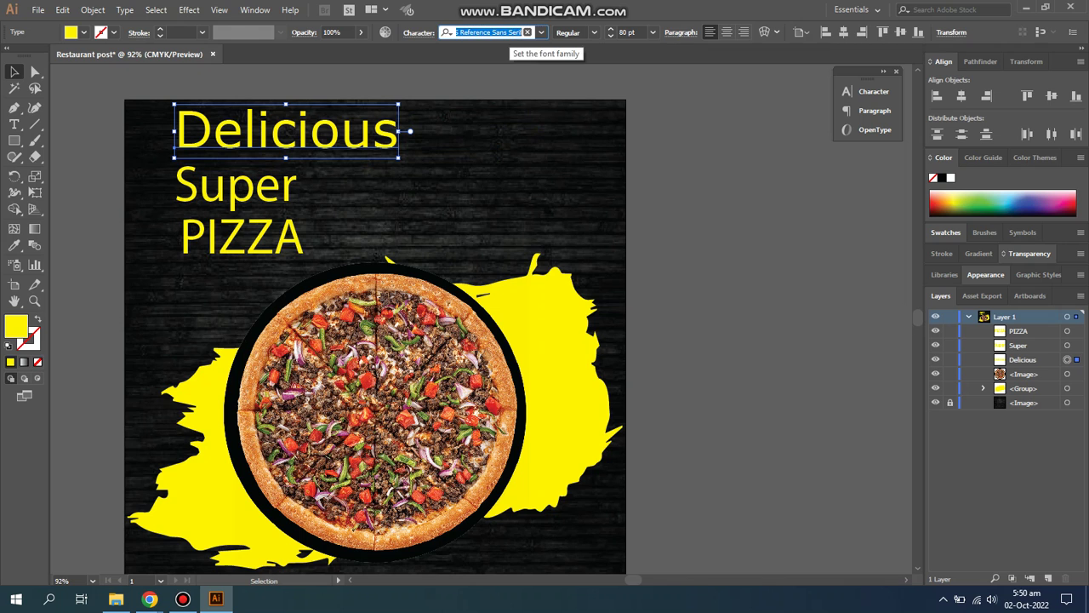
type("rel")
key("BackSpace")
key("BackSpace")
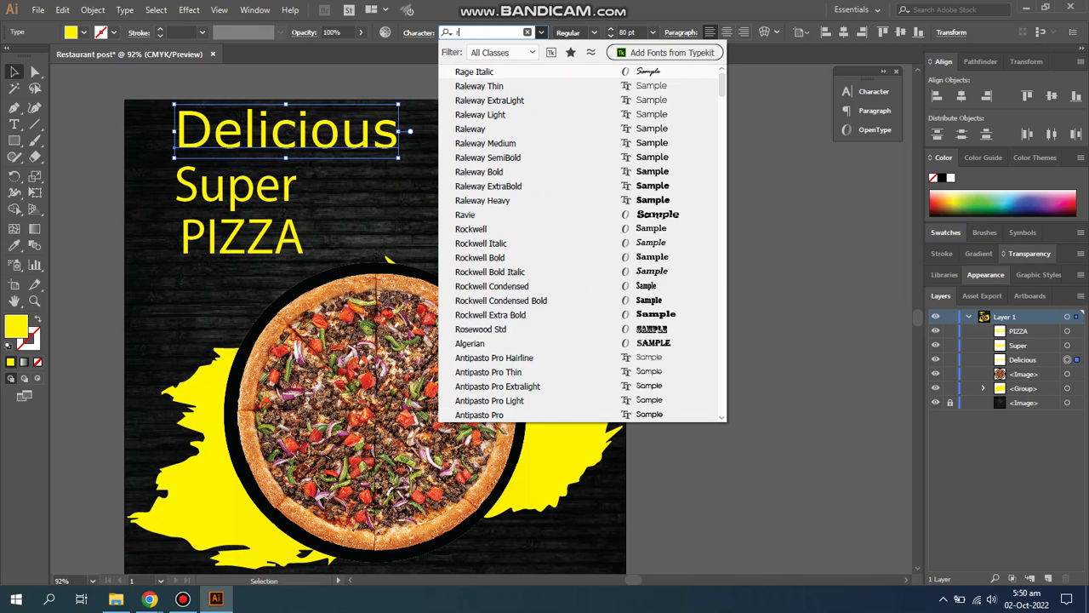
type("al")
key("Down")
key("Down")
key("Down")
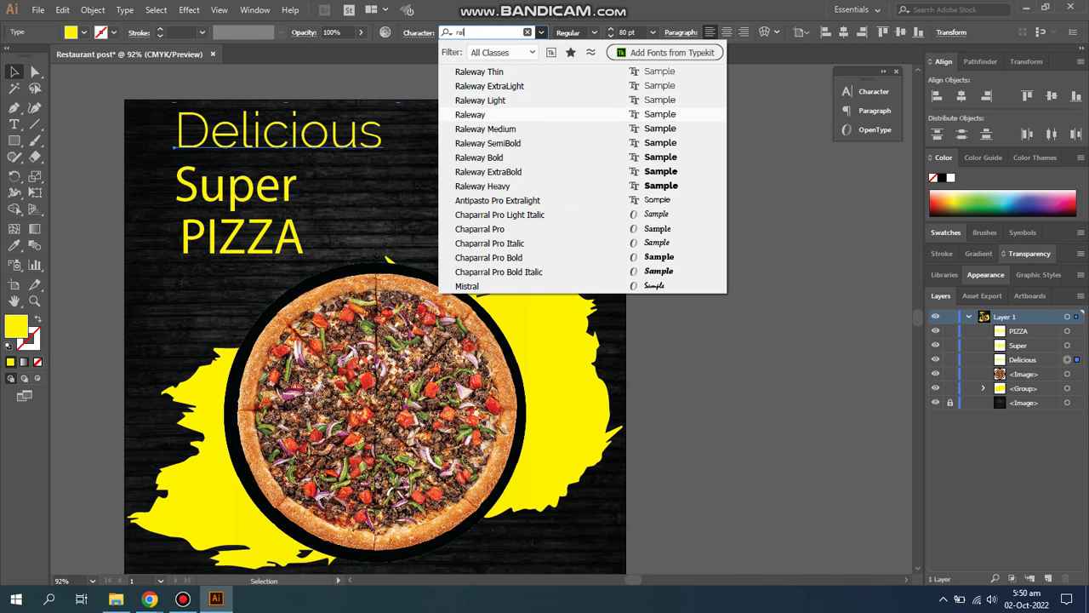
key("Down")
key("Down")
key("Down")
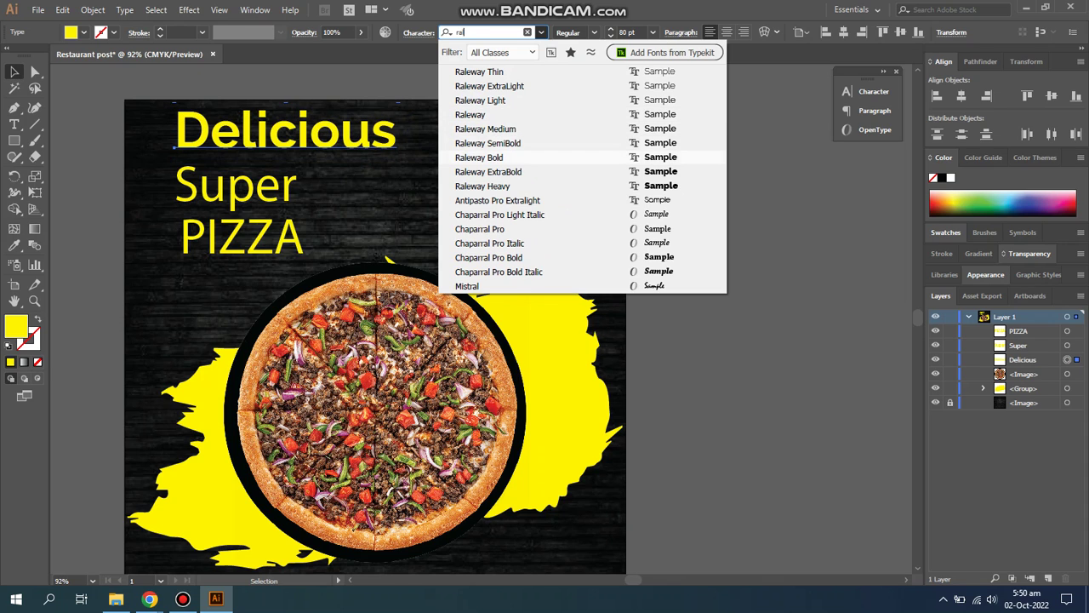
key("Up")
key("Return")
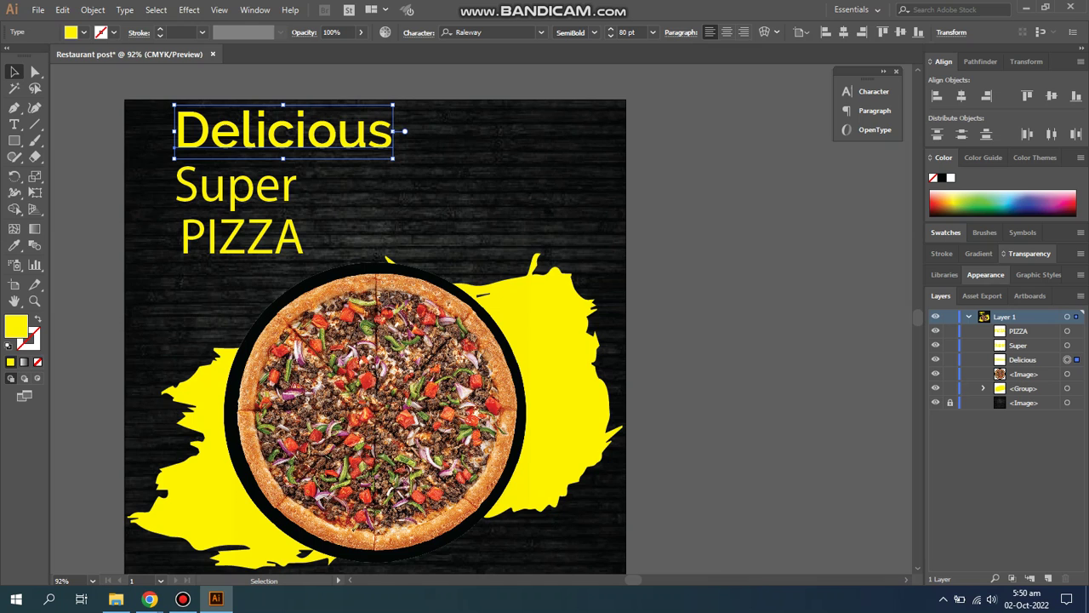
left_click_drag(393, 158, 307, 137)
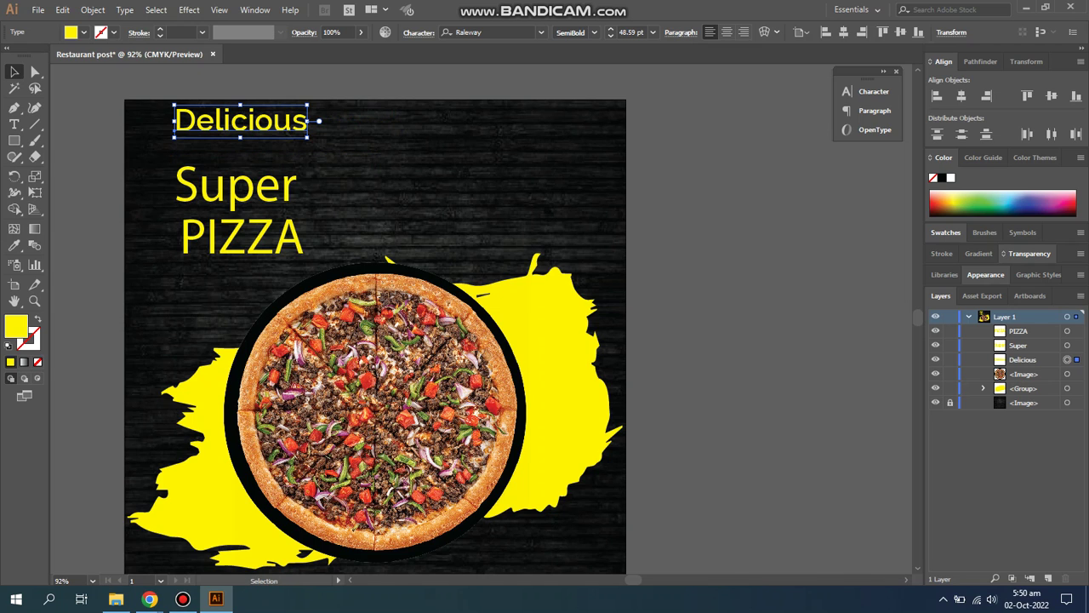
Move Delicious right and copy its Raleway SemiBold style onto Super.
left_click_drag(241, 120, 340, 137)
left_click(235, 184)
key("i")
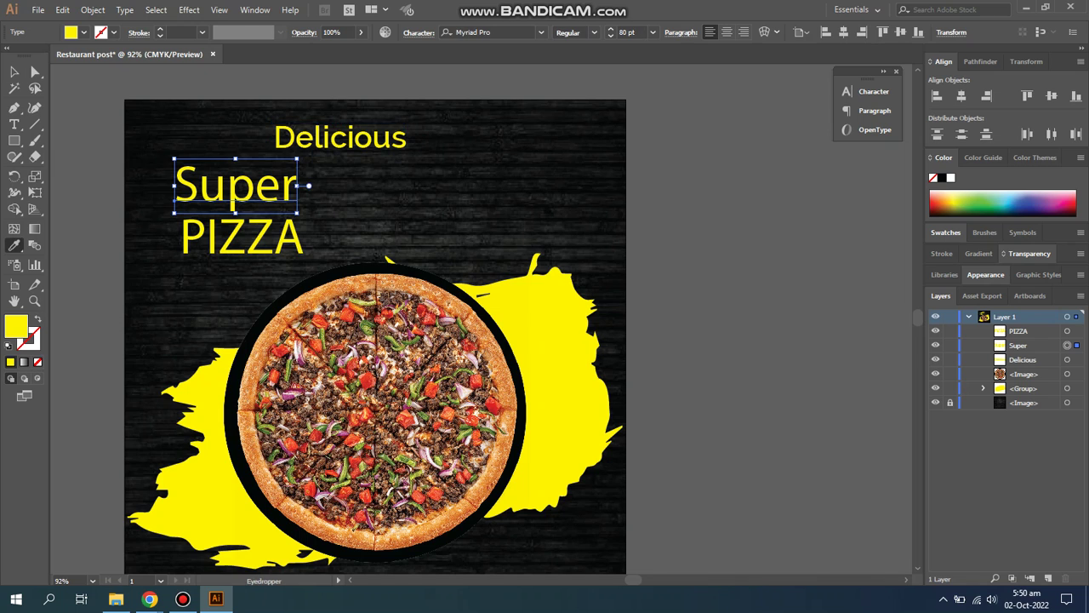
left_click(340, 143)
key("v")
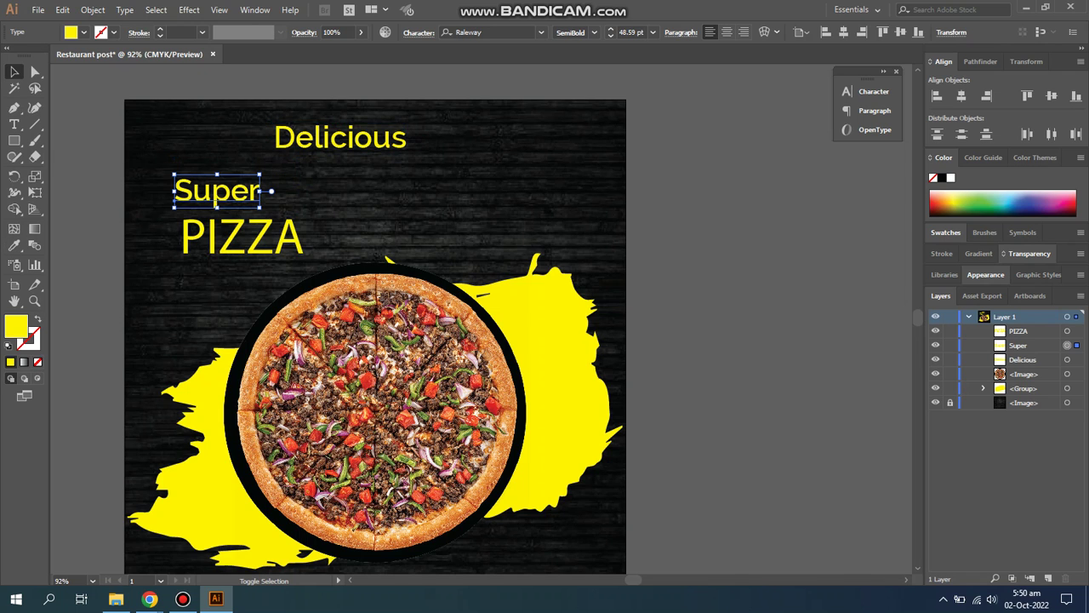
Enlarge Super to about 105.18 pt and fit Delicious snugly above it.
left_click_drag(260, 207, 358, 246)
mouse_move(335, 202)
left_mouse_down()
mouse_move(350, 156)
mouse_move(366, 158)
left_mouse_up()
key("ctrl+shift+a")
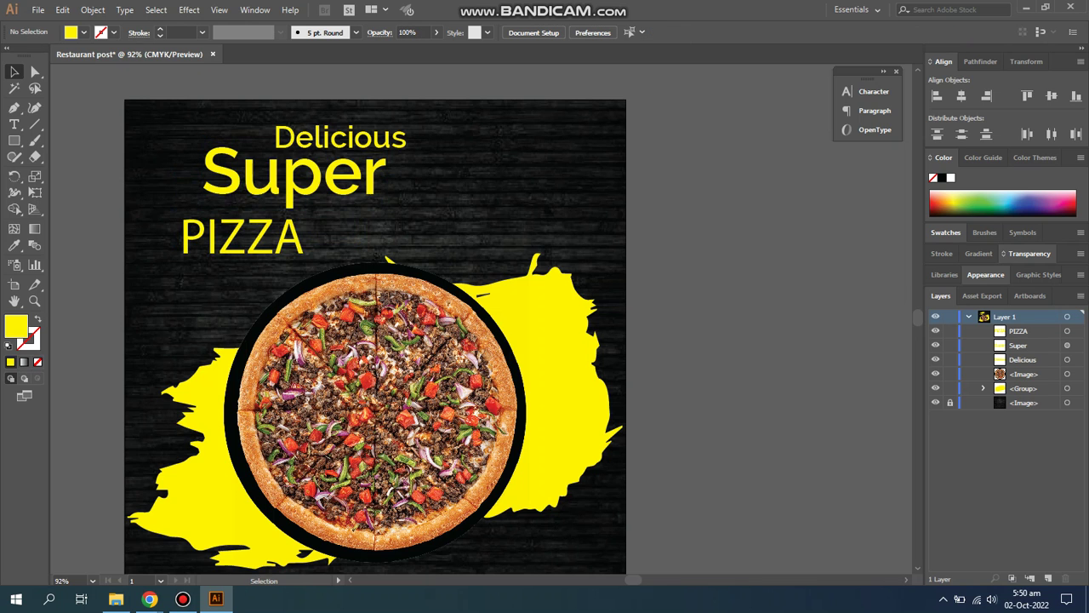
key("ctrl+equal")
key("ctrl+equal")
left_click_drag(442, 205, 467, 187)
mouse_move(596, 181)
left_mouse_down()
mouse_move(558, 188)
mouse_move(568, 192)
left_mouse_up()
Move PIZZA up under Super, give it Super's Raleway style, and make it Bold.
left_click(417, 246, "shift")
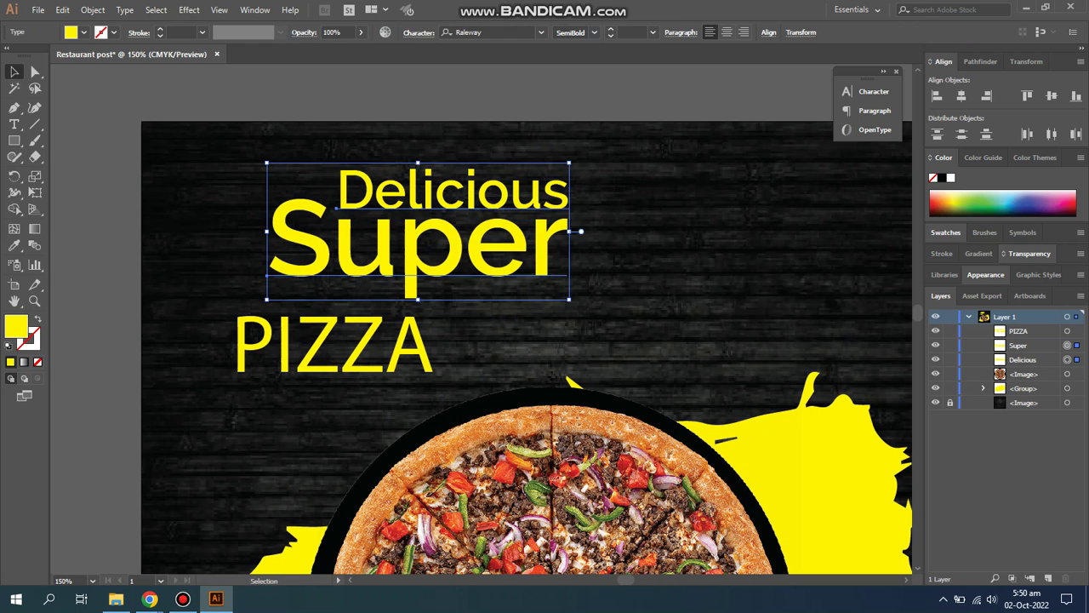
left_click_drag(557, 234, 526, 218)
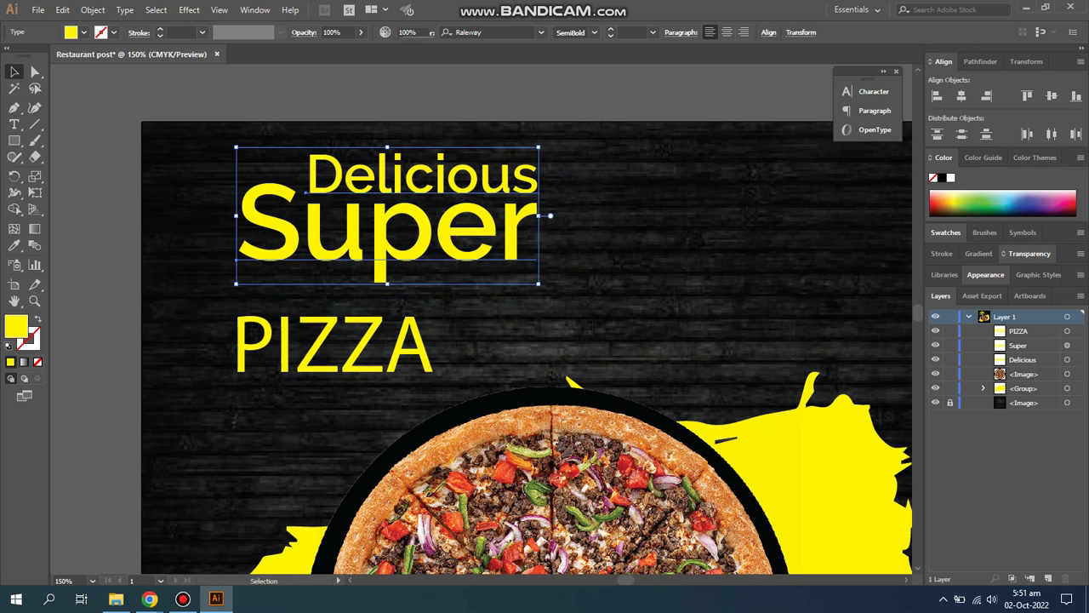
left_click_drag(358, 345, 365, 323)
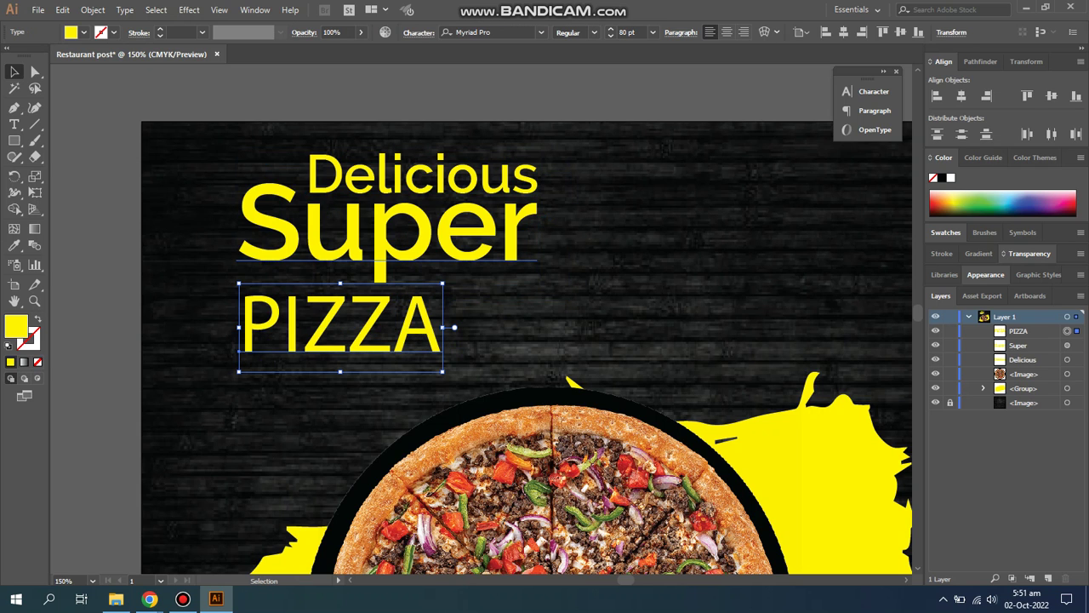
key("i")
left_click(383, 225)
key("v")
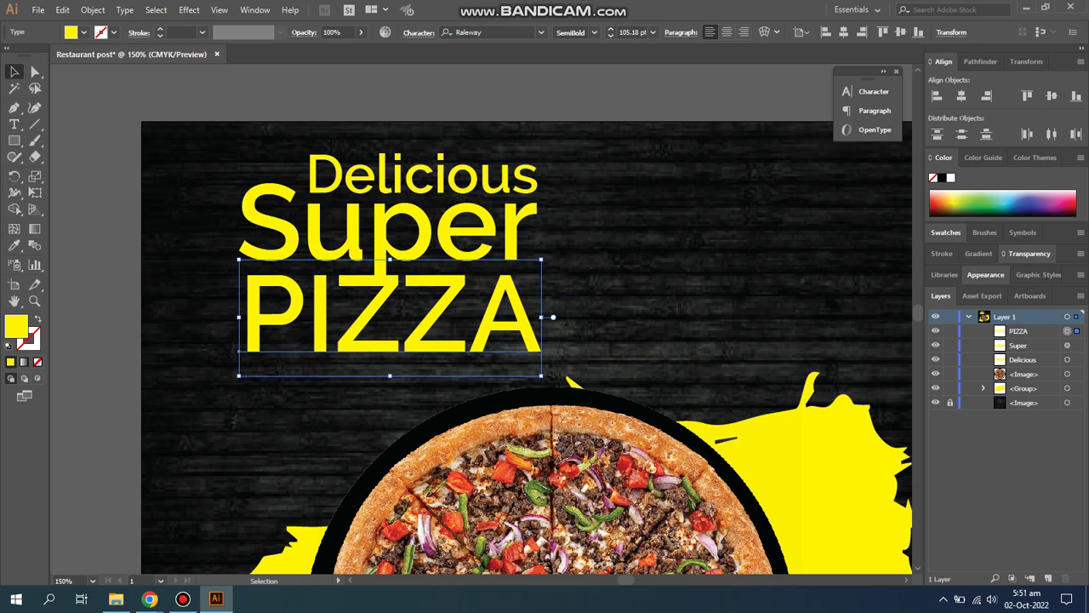
left_click_drag(511, 298, 510, 312)
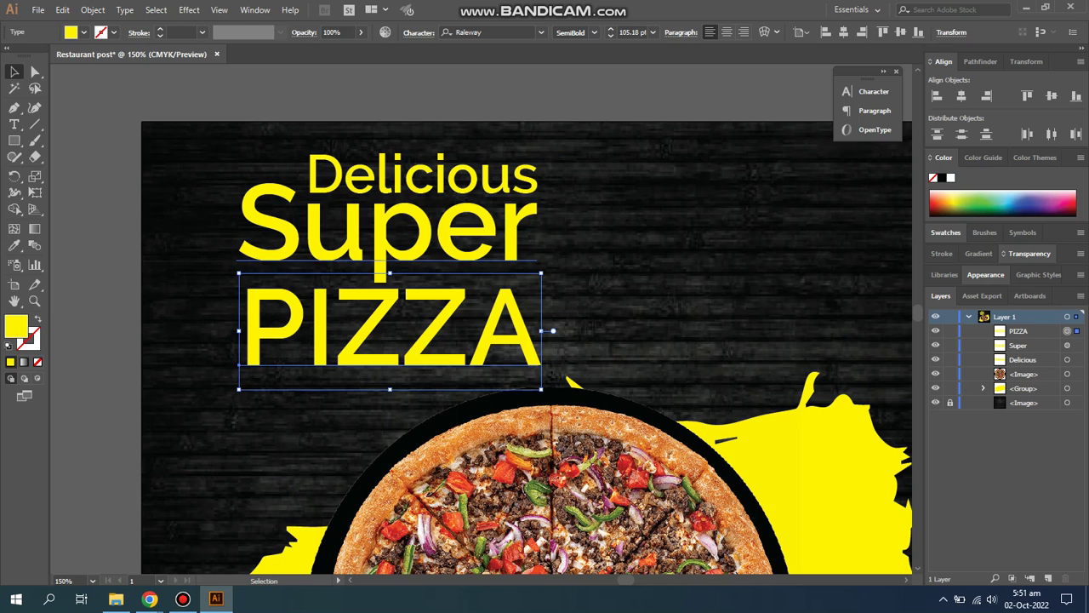
left_click(576, 33)
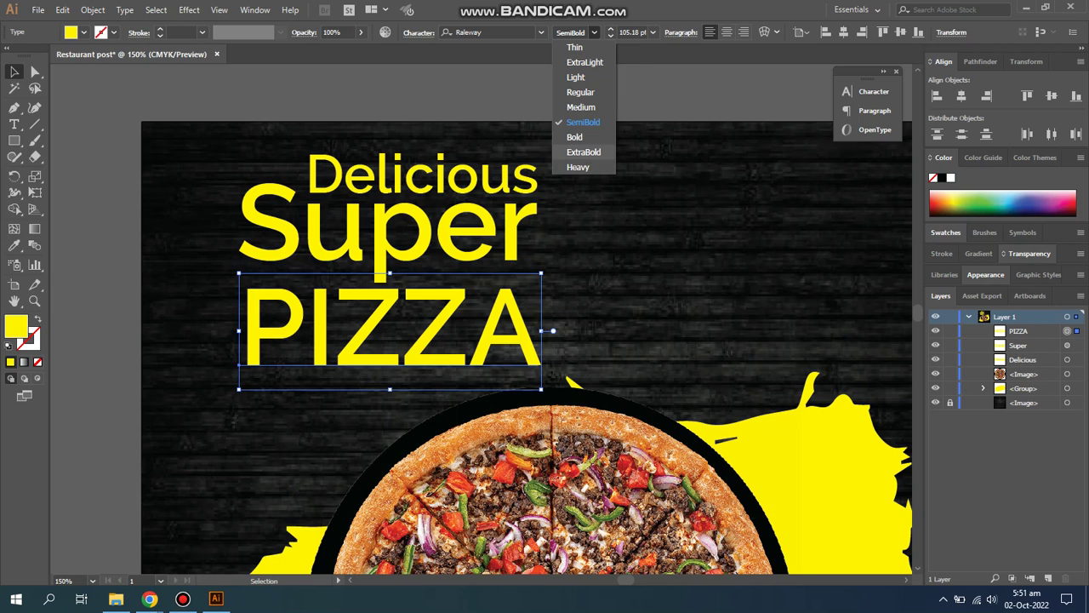
left_click(588, 137)
left_click(588, 162)
Group the Delicious and Super lines together.
left_click_drag(587, 163, 465, 332)
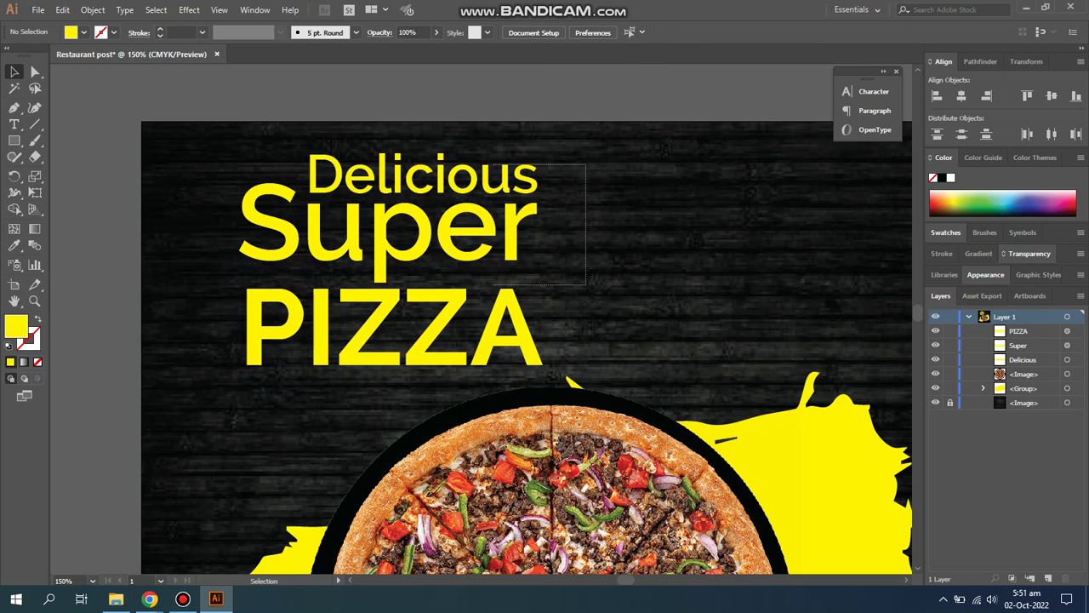
left_click(596, 340)
left_click_drag(572, 163, 500, 232)
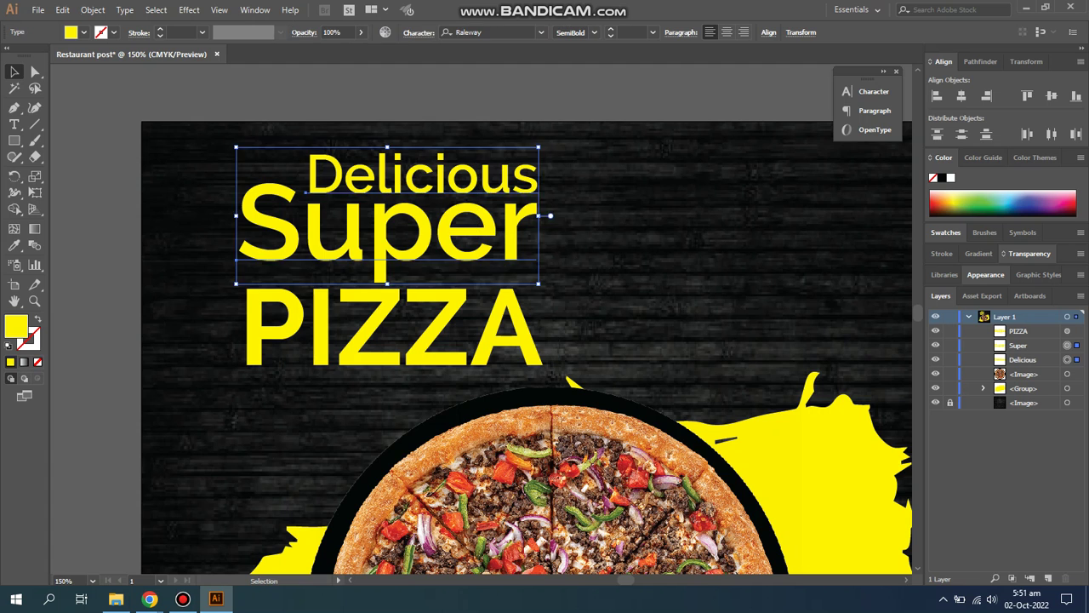
scroll(567, 126, "up", 3)
scroll(552, 237, "down", 2)
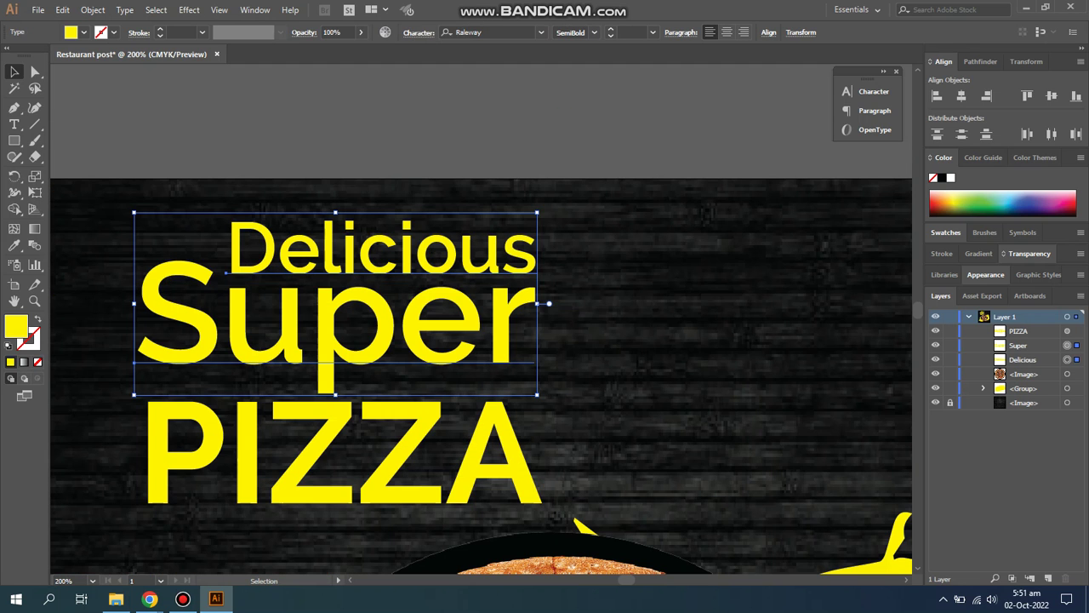
key("ctrl+g")
Align PIZZA's right edge with Super's right edge.
scroll(481, 340, "down", 2)
scroll(481, 340, "left", 2)
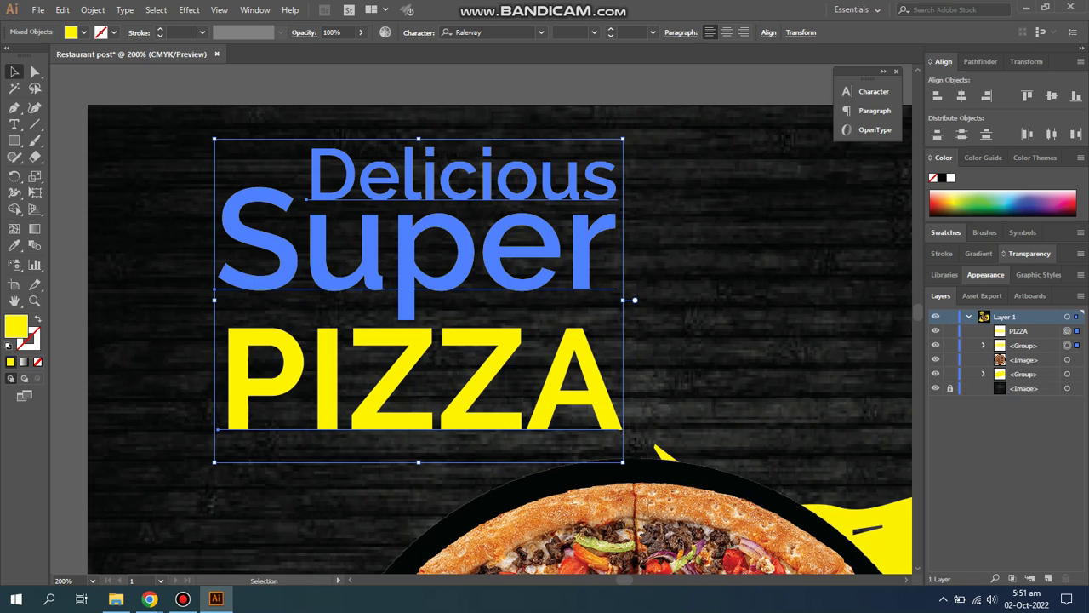
left_click(987, 95)
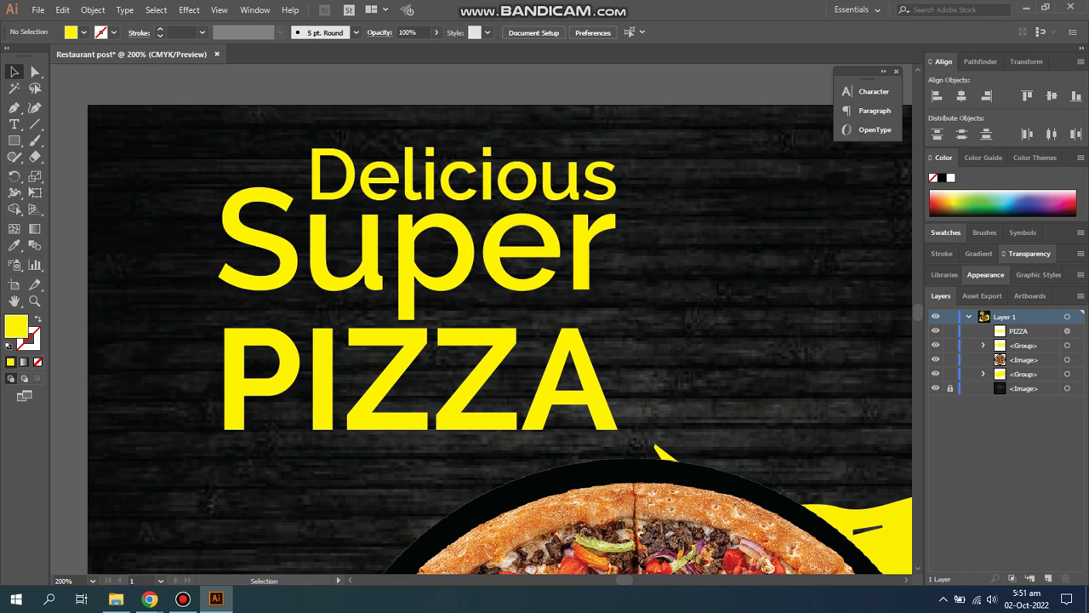
scroll(511, 340, "down", 1)
Nudge the headline block up and left into the post's upper-left area.
mouse_move(627, 314)
left_mouse_down()
mouse_move(521, 283)
mouse_move(509, 296)
mouse_move(529, 337)
left_mouse_up()
key("ctrl+minus")
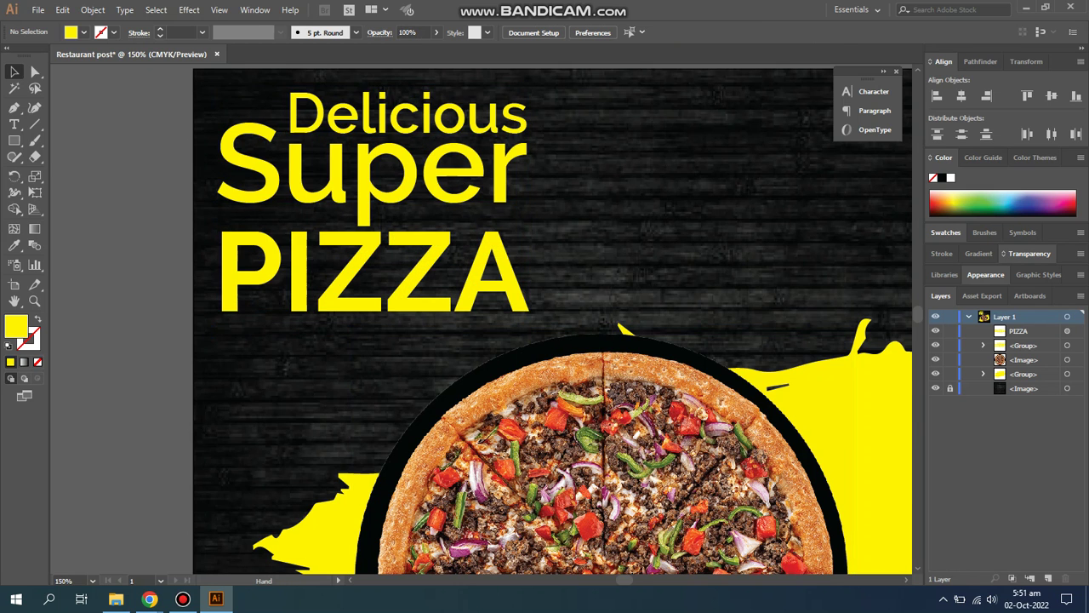
scroll(511, 340, "up", 2)
left_click_drag(497, 350, 506, 347)
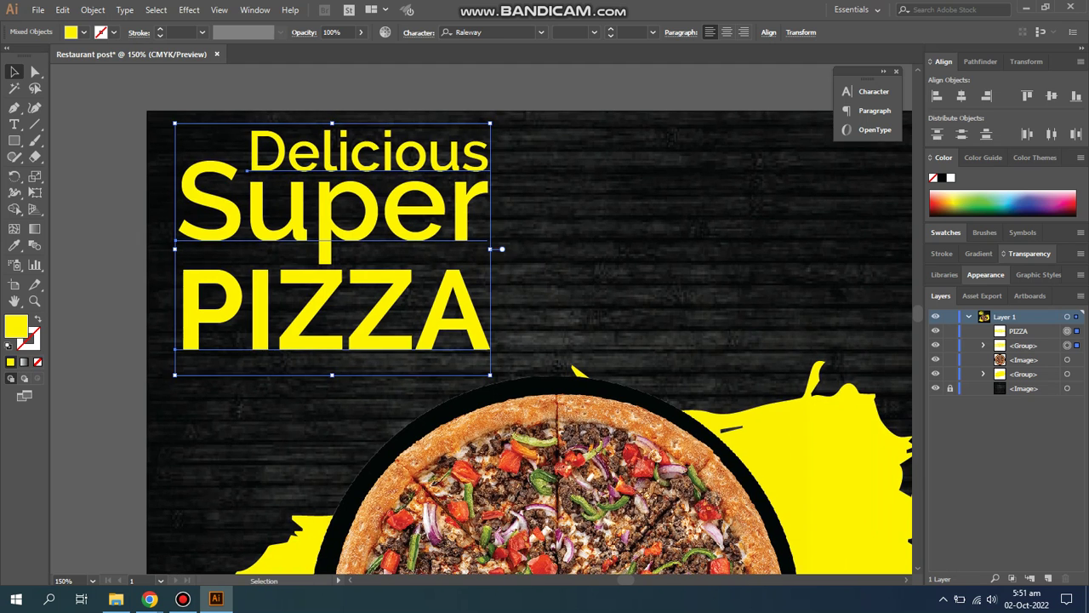
key("ctrl+shift+a")
key("ctrl+minus")
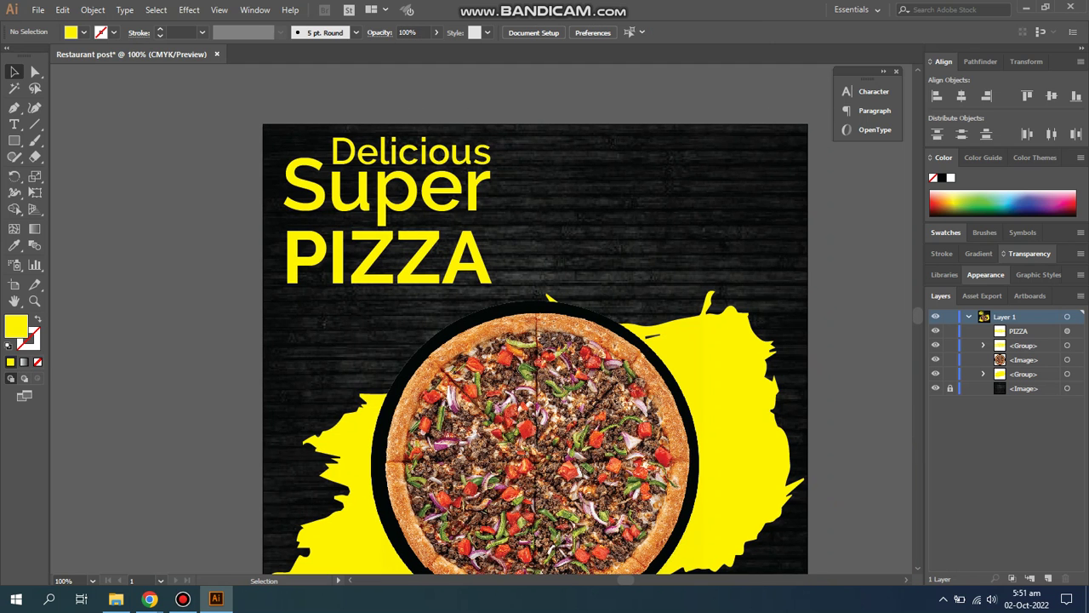
Draw an open curve from beside the headline toward the pizza, as a stroke rather than a fill.
key("p")
left_click(511, 215)
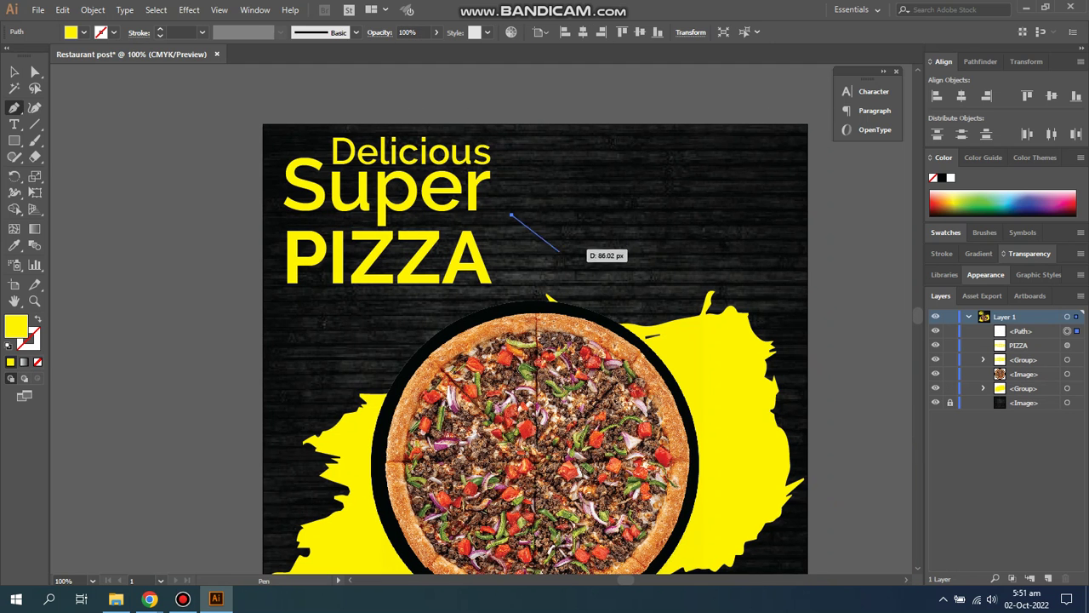
left_click_drag(572, 263, 578, 308)
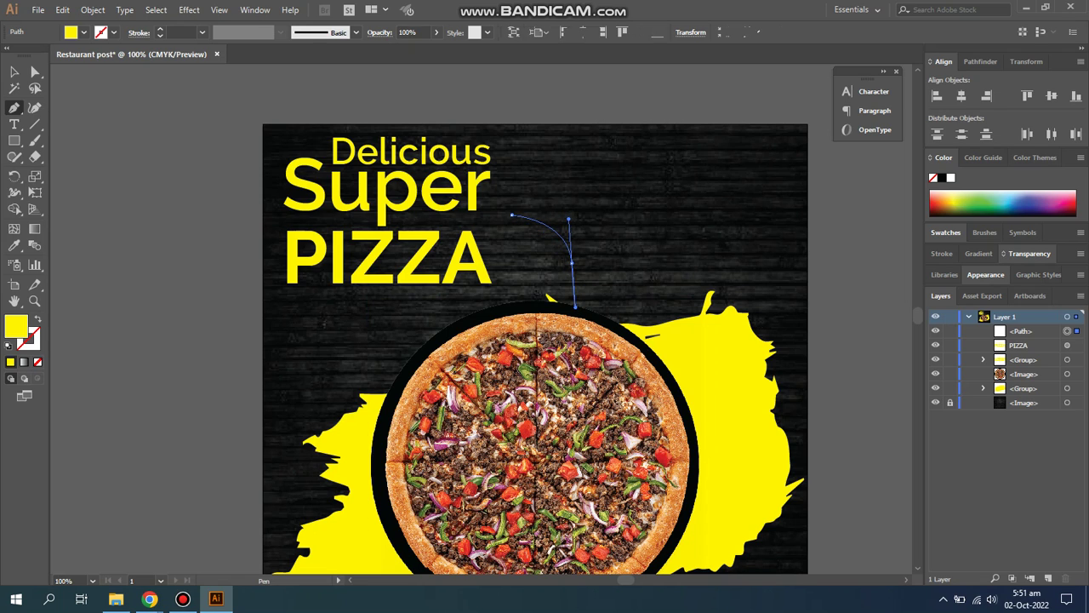
key("v")
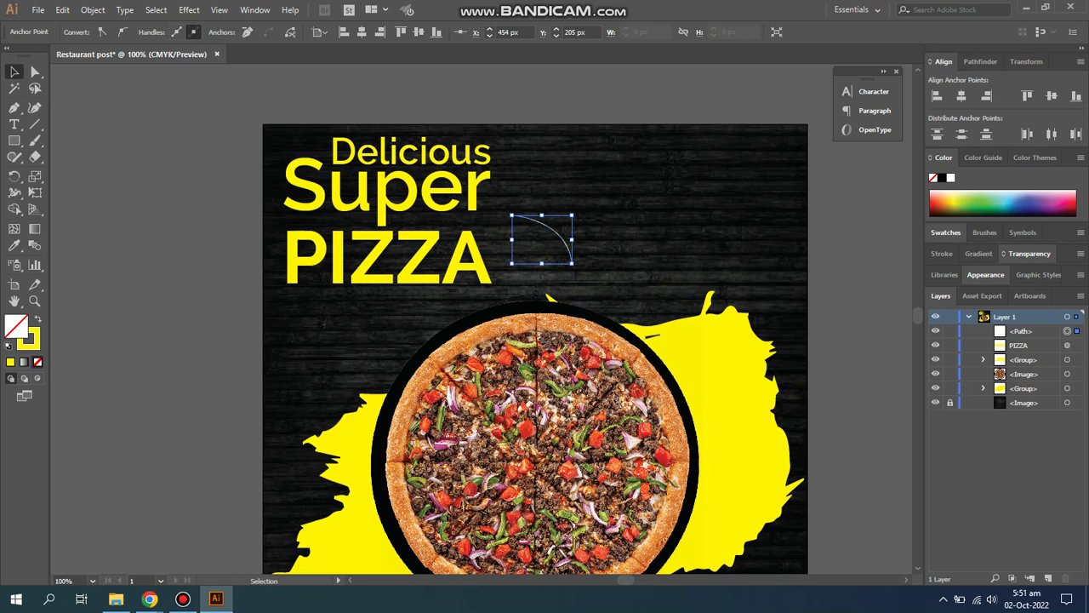
key("shift+x")
Reshape the curve's lower anchor and bend so it reaches down toward the pizza's rim.
key("ctrl+plus")
key("a")
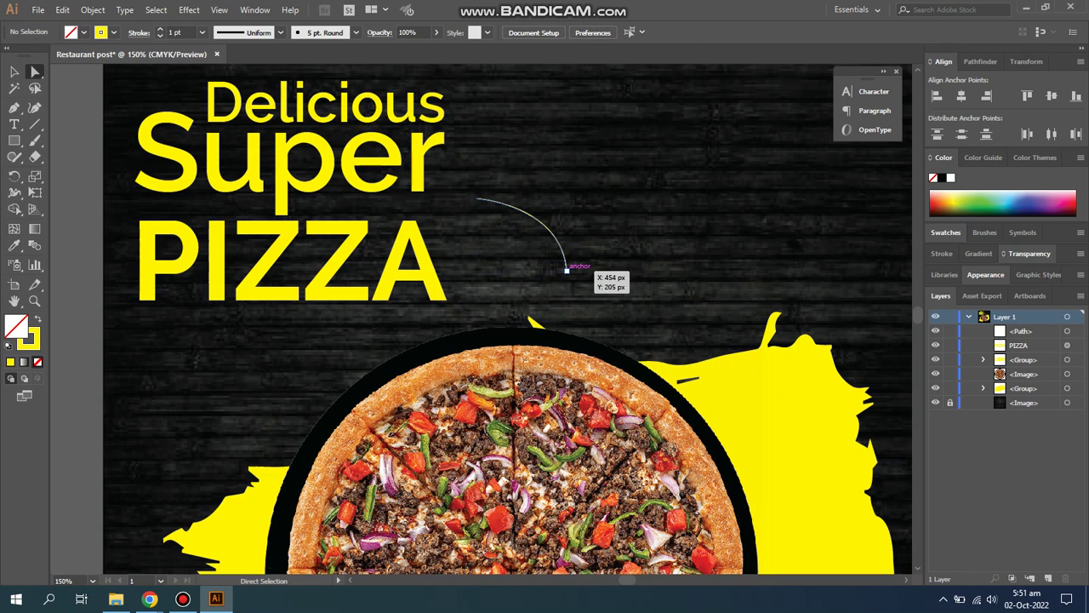
left_click(566, 269)
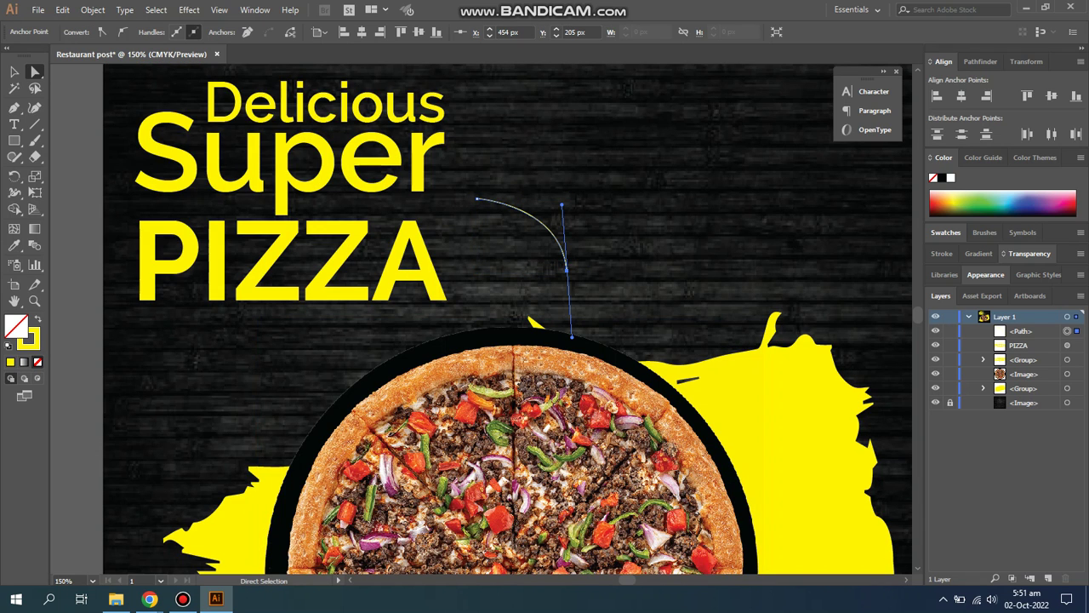
left_click_drag(566, 269, 562, 309)
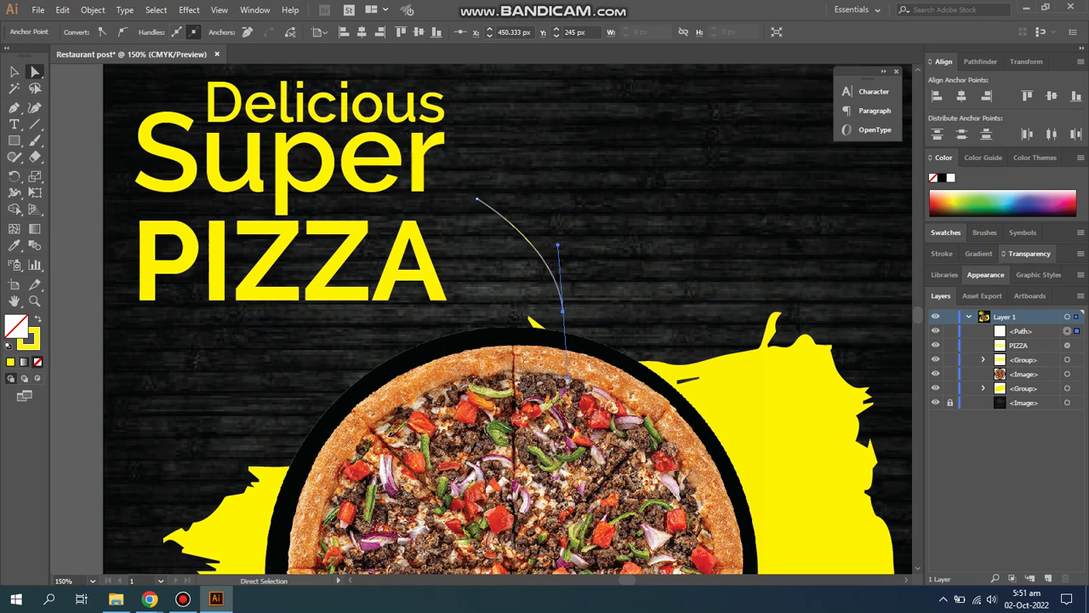
left_click_drag(559, 243, 559, 191)
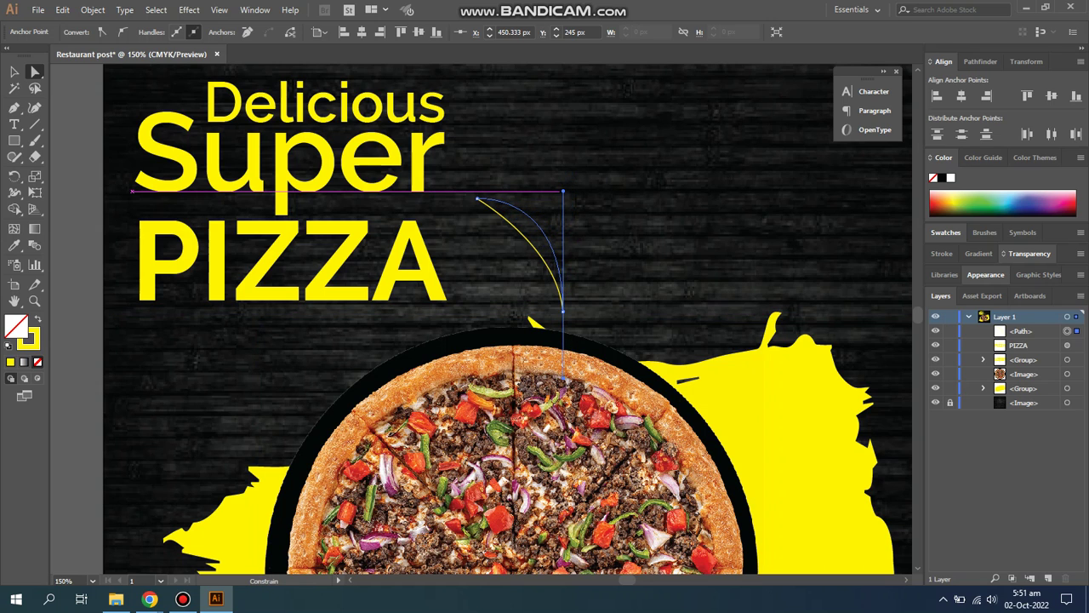
left_click_drag(559, 190, 562, 194)
Give the curved line a white stroke.
key("v")
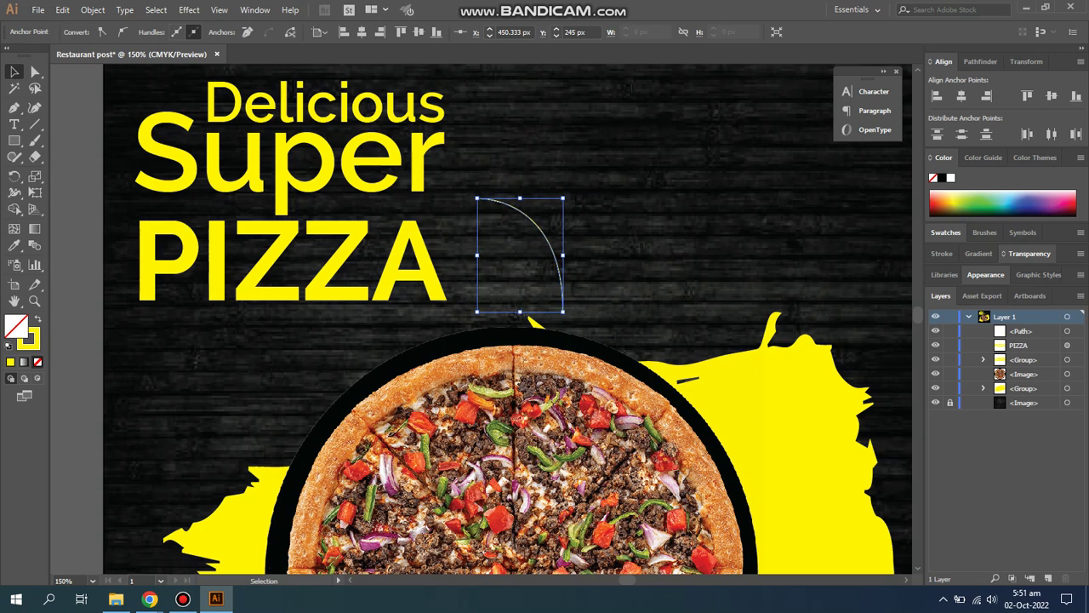
left_click(613, 255)
left_click(563, 297)
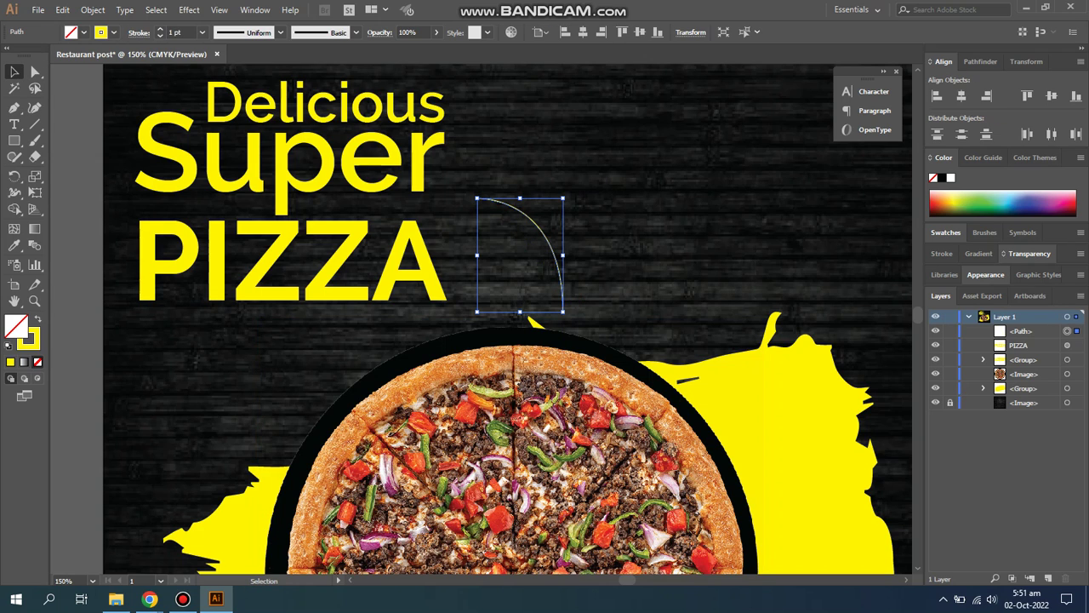
left_click(113, 32)
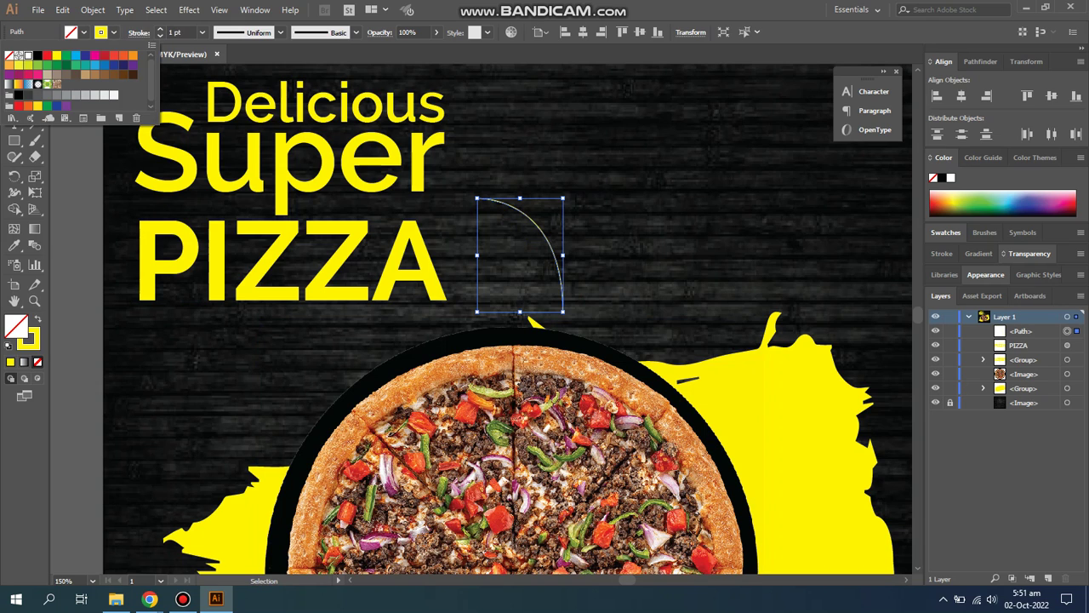
left_click(28, 55)
key("Escape")
Select the word Delicious to recolour its fill.
key("ctrl+shift+a")
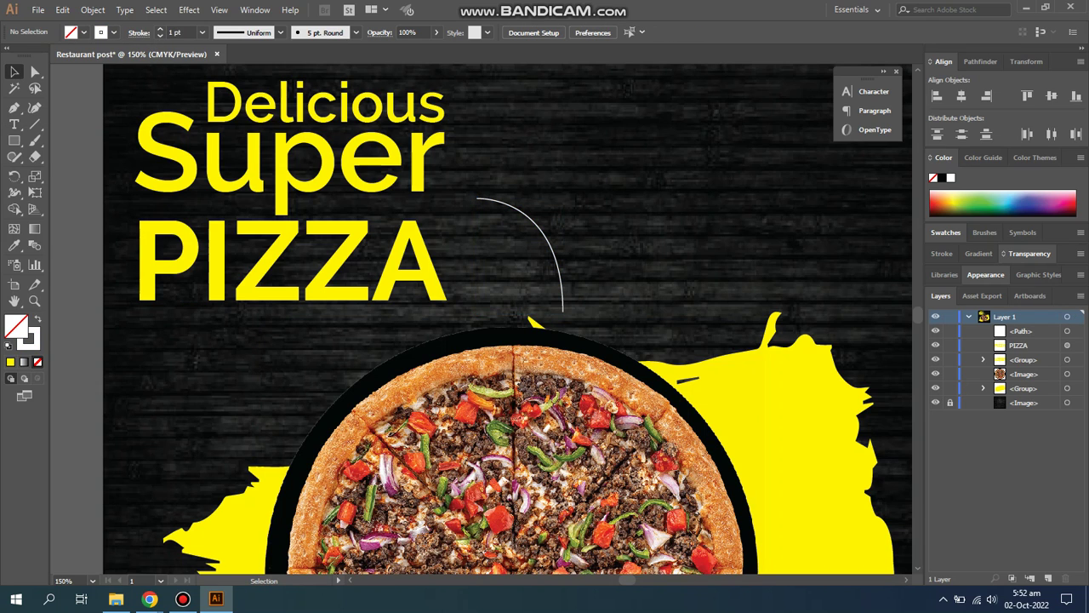
key("a")
left_click(290, 157)
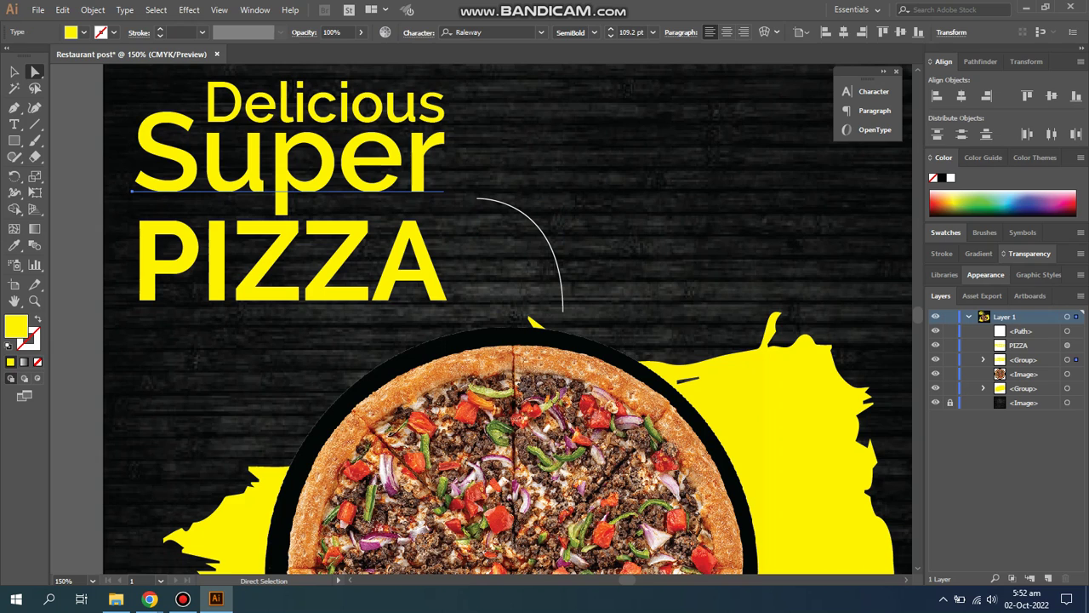
key("v")
left_click(323, 103)
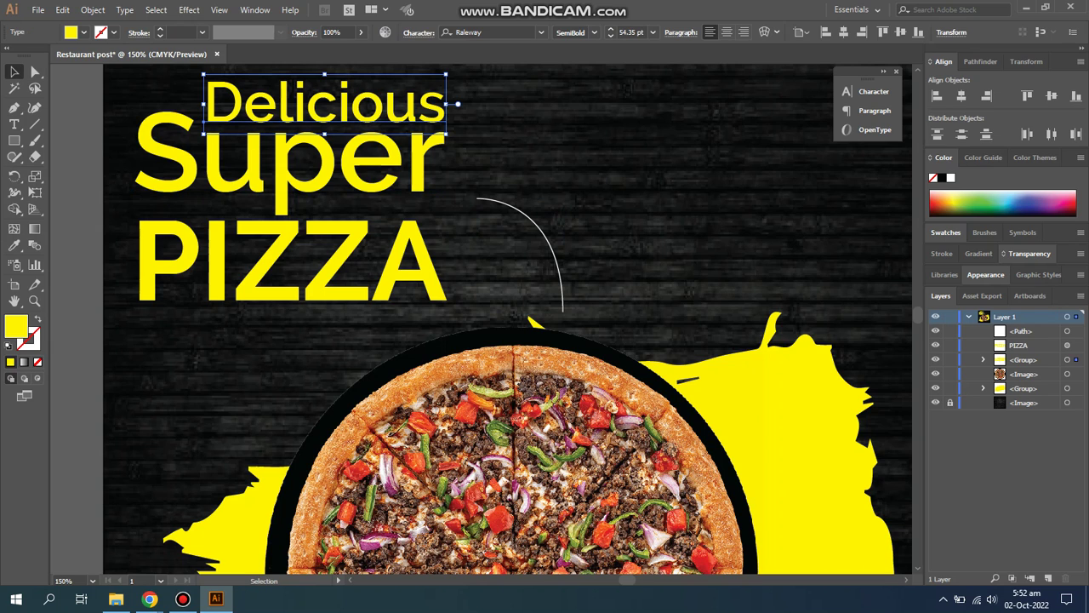
left_click(83, 33)
Make Delicious white and nudge the PIZZA text slightly down.
left_click(28, 55)
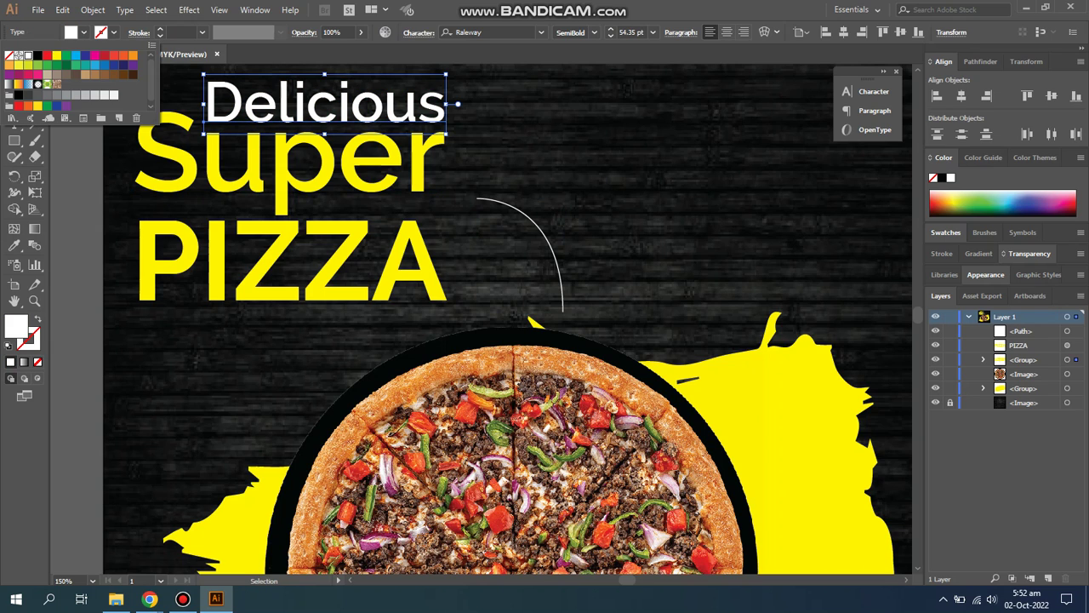
key("Escape")
key("a")
left_click(290, 256)
key("v")
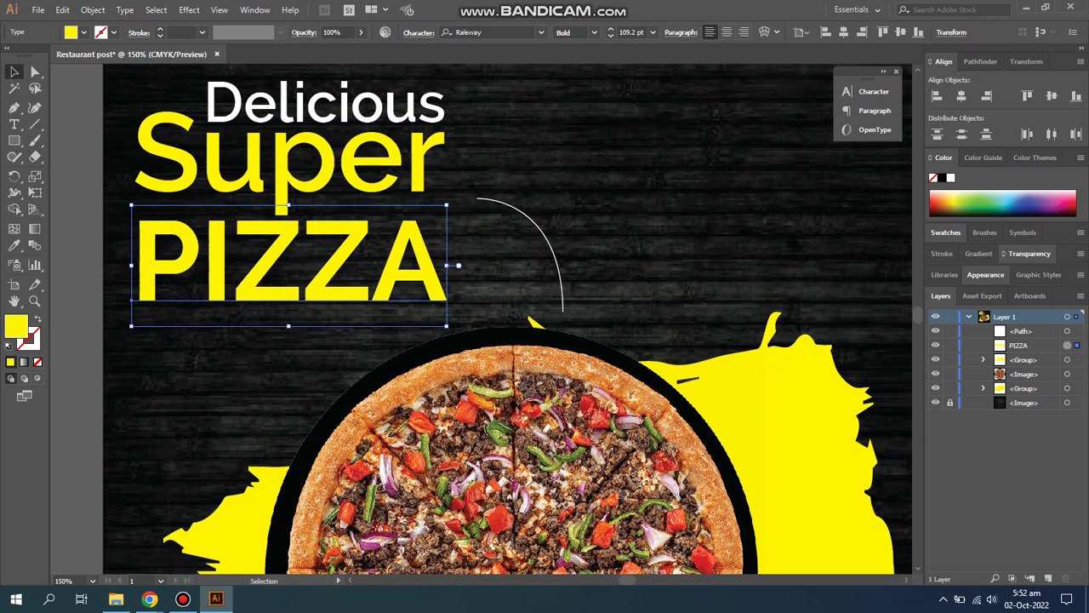
key("Down")
key("Down")
key("Down")
key("Down")
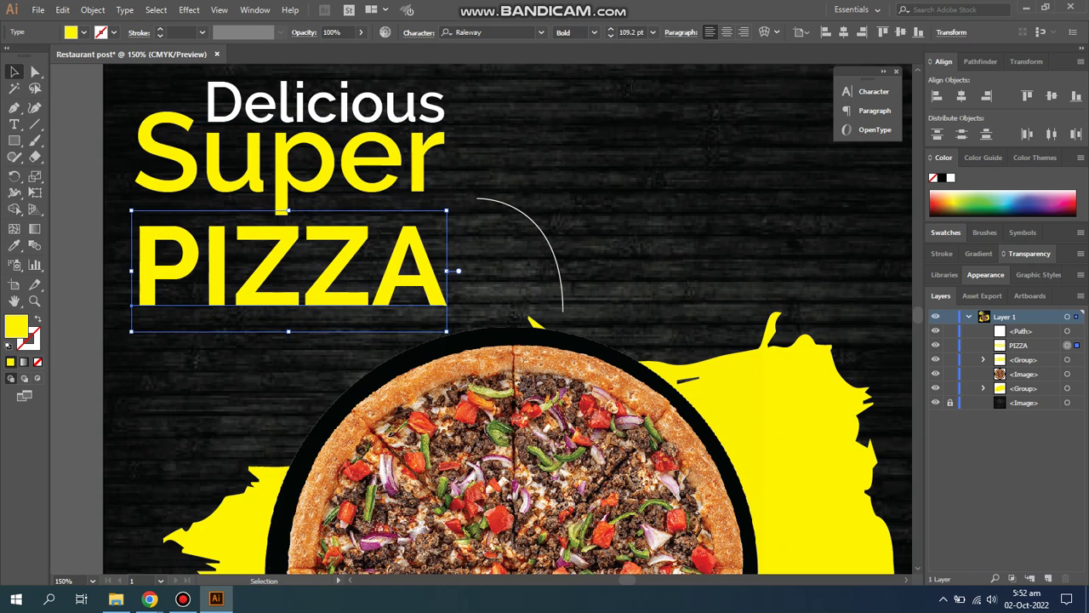
Fill PIZZA white instead of red, then zoom out to view the whole post.
left_click(84, 33)
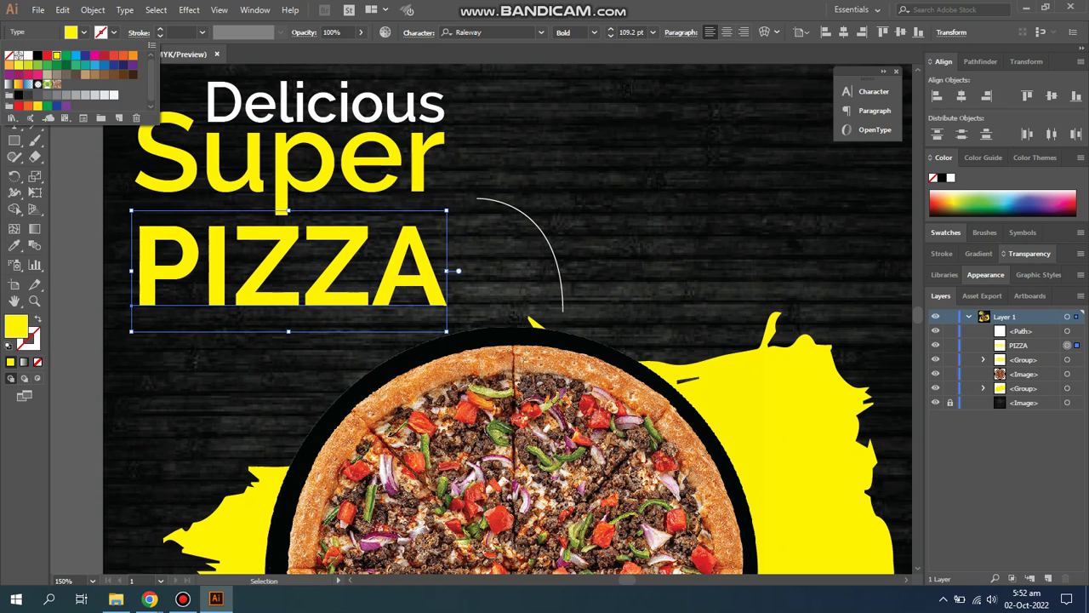
left_click(46, 54)
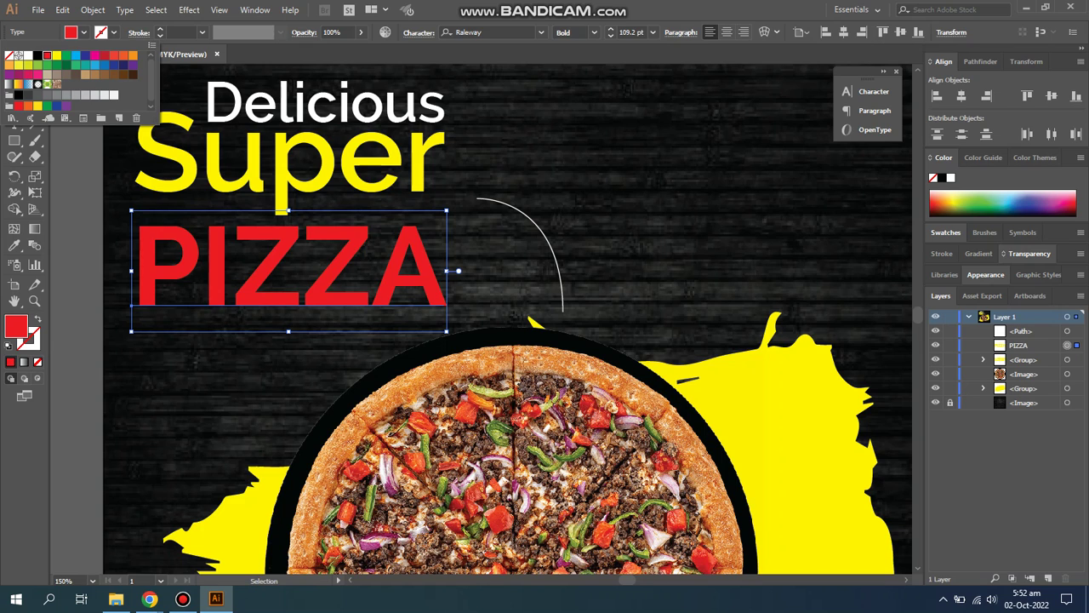
left_click(29, 54)
key("Escape")
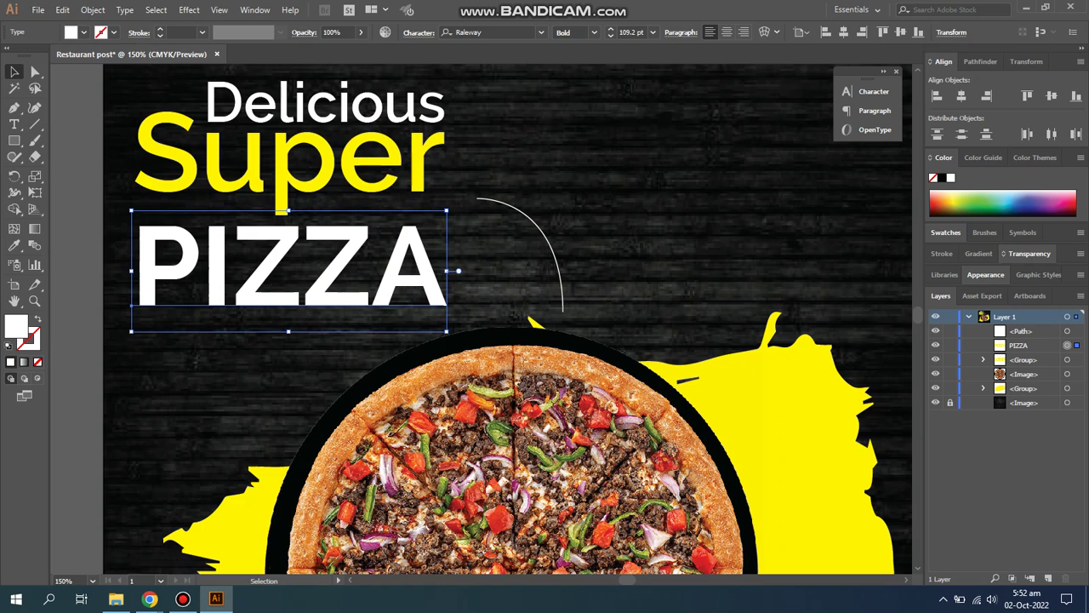
key("ctrl+shift+a")
key("ctrl+1")
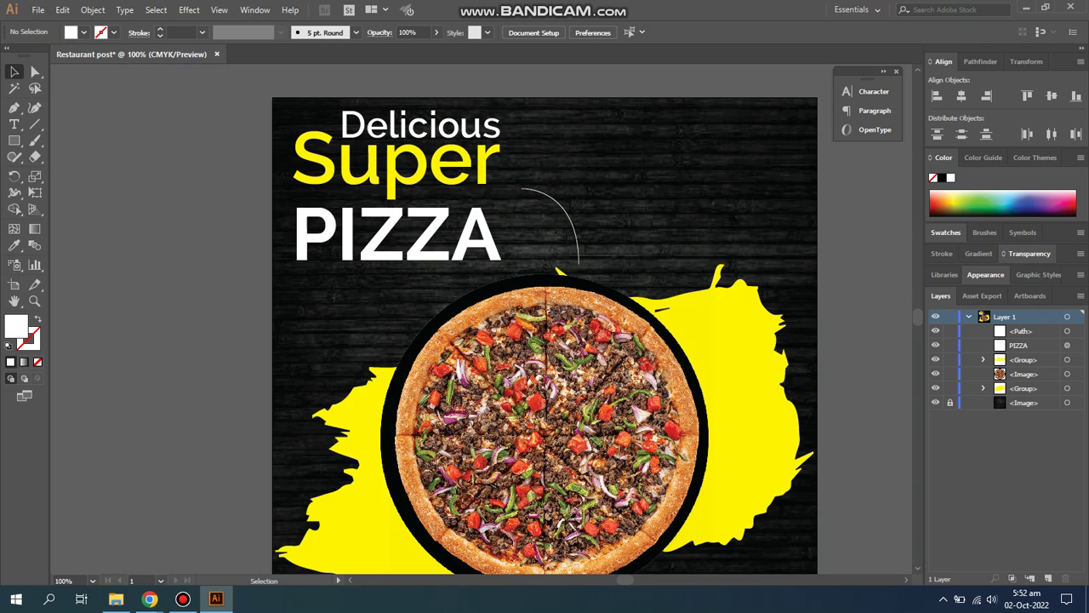
Make the curved line's stroke dashed.
left_click(578, 220)
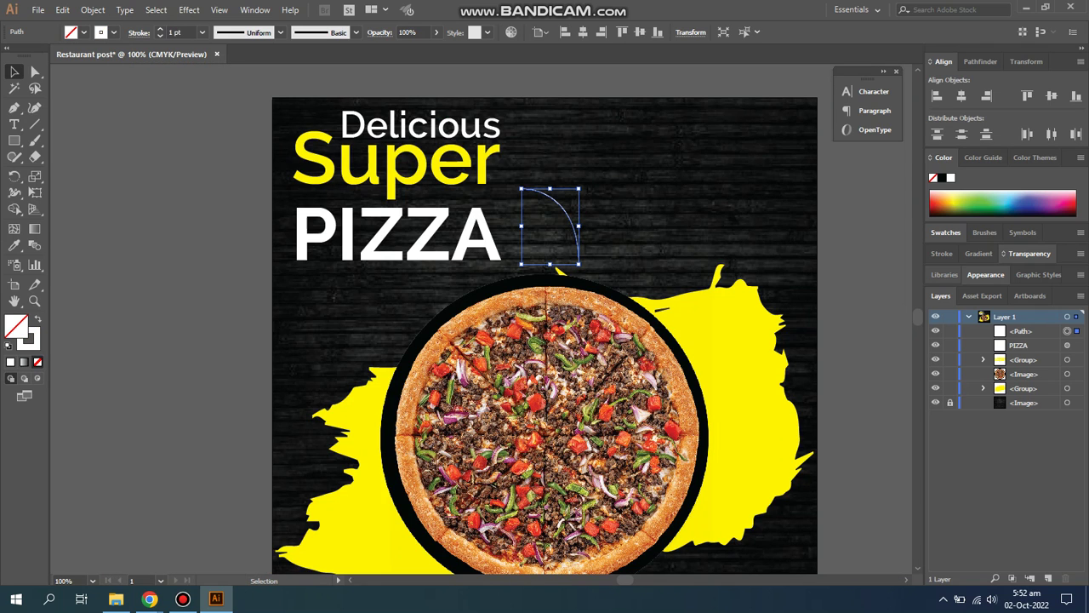
left_click(942, 252)
left_click(945, 252)
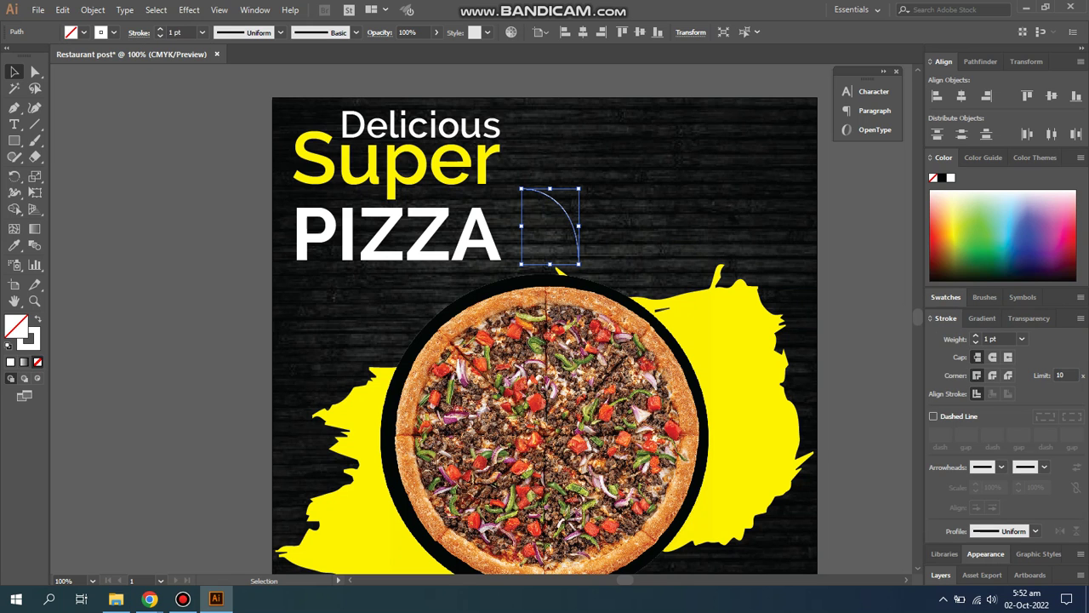
left_click(934, 417)
left_click(545, 358)
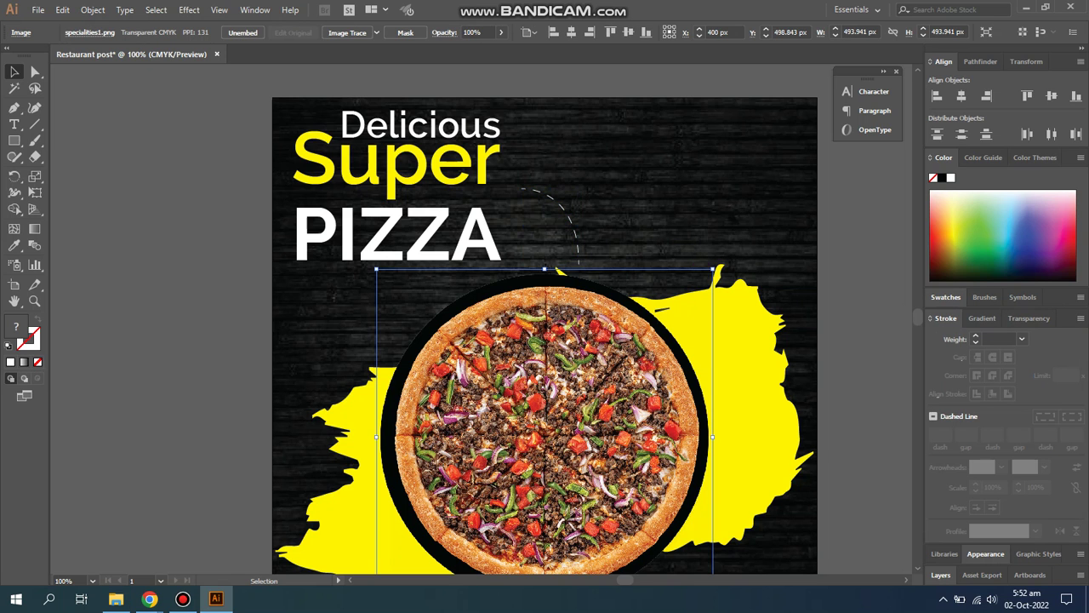
scroll(552, 207, "up", 2)
left_click(586, 228)
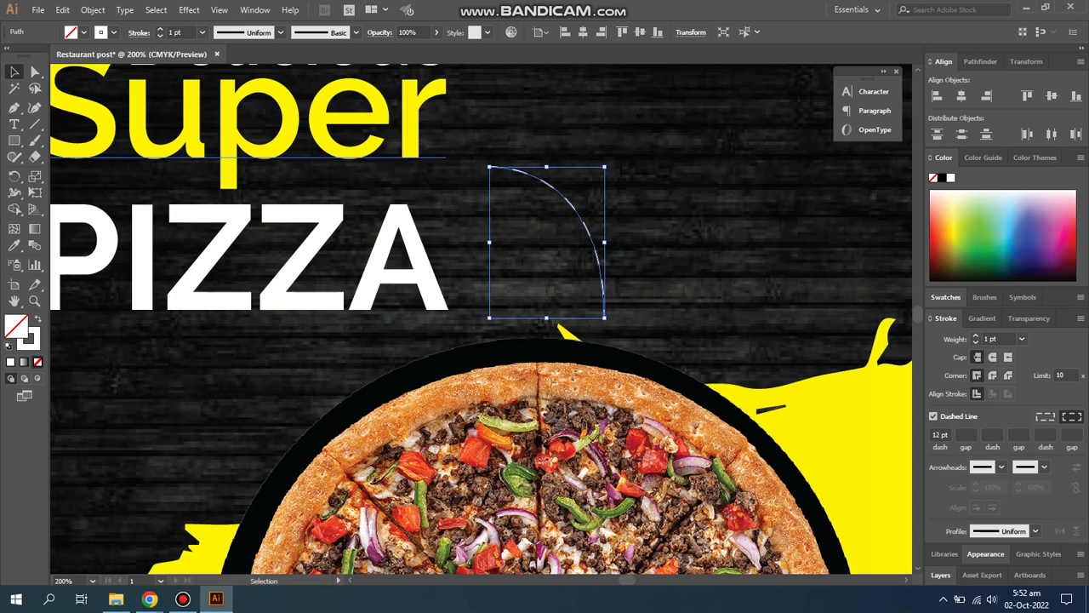
Put an arrowhead only at the end of the dashed curve, not the start.
left_click(1002, 467)
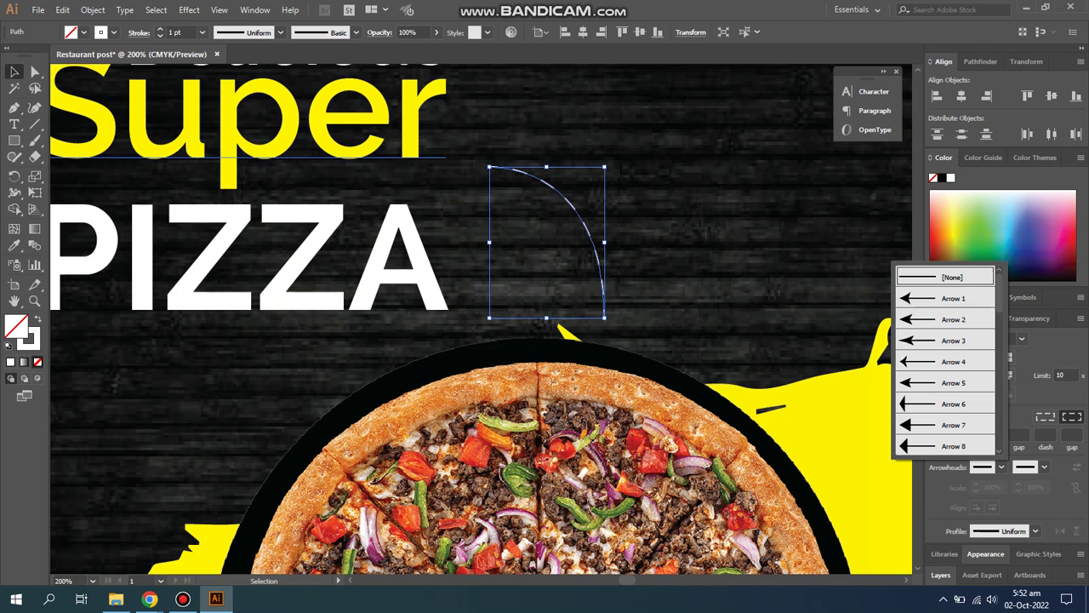
left_click(947, 298)
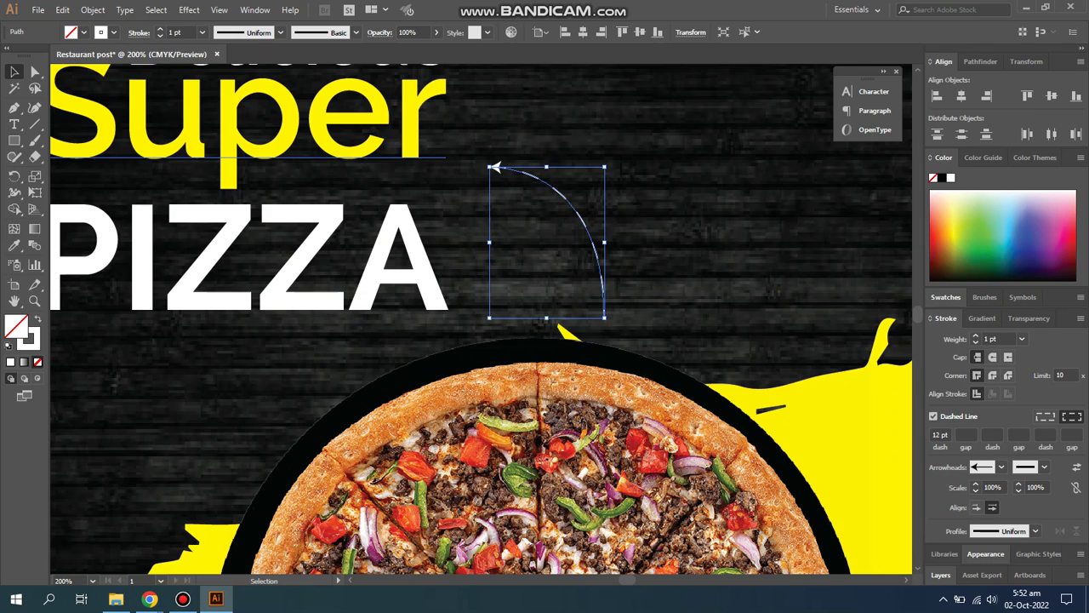
left_click(1001, 467)
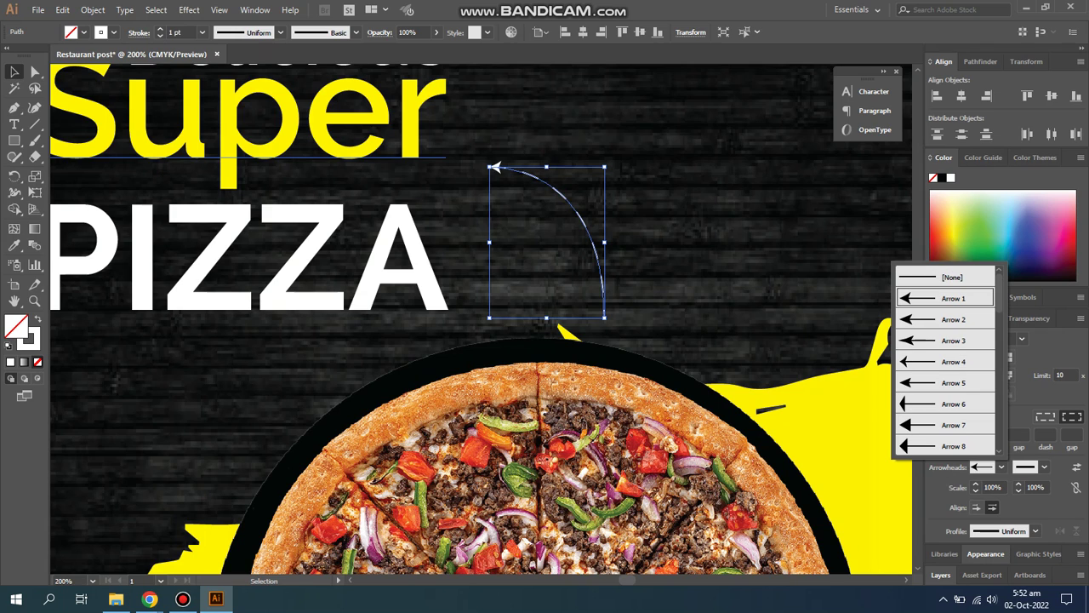
left_click(946, 277)
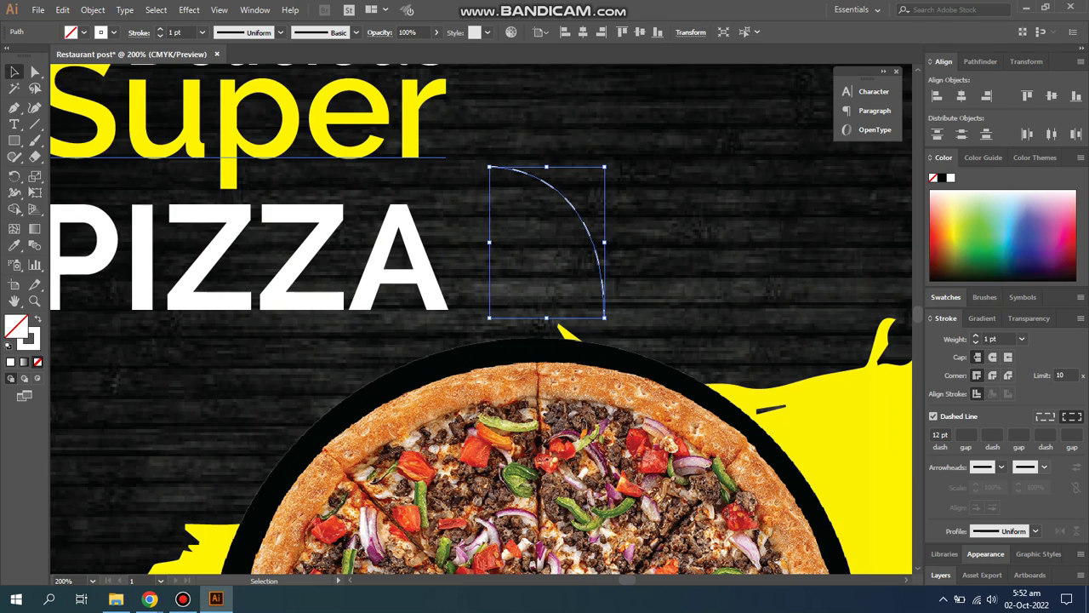
left_click(1045, 467)
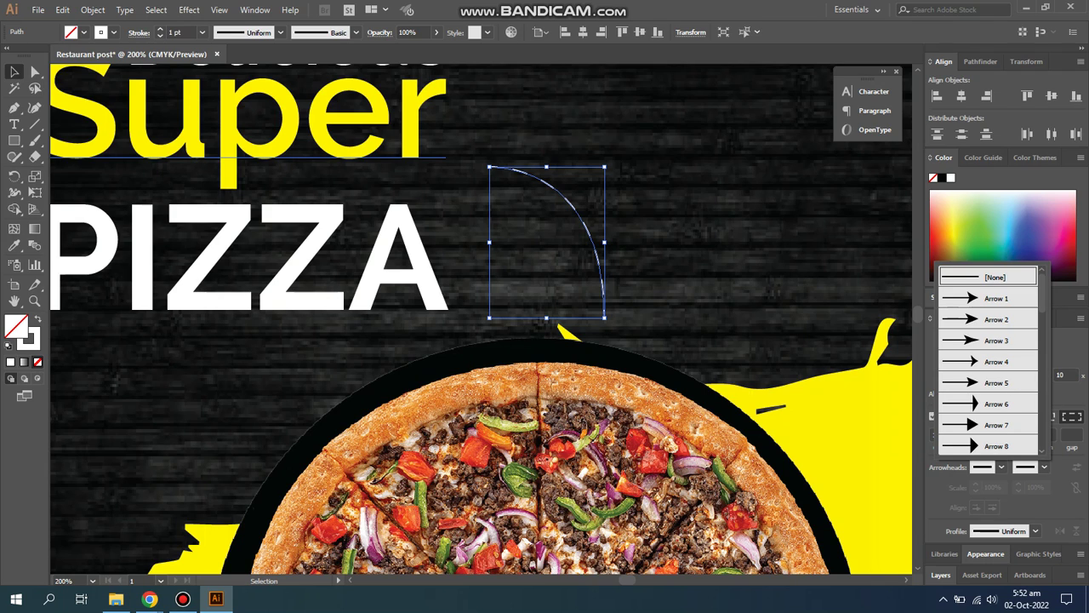
left_click(992, 298)
Nudge the dashed arrow slightly left and fit the full artboard in view.
left_click_drag(603, 302, 585, 299)
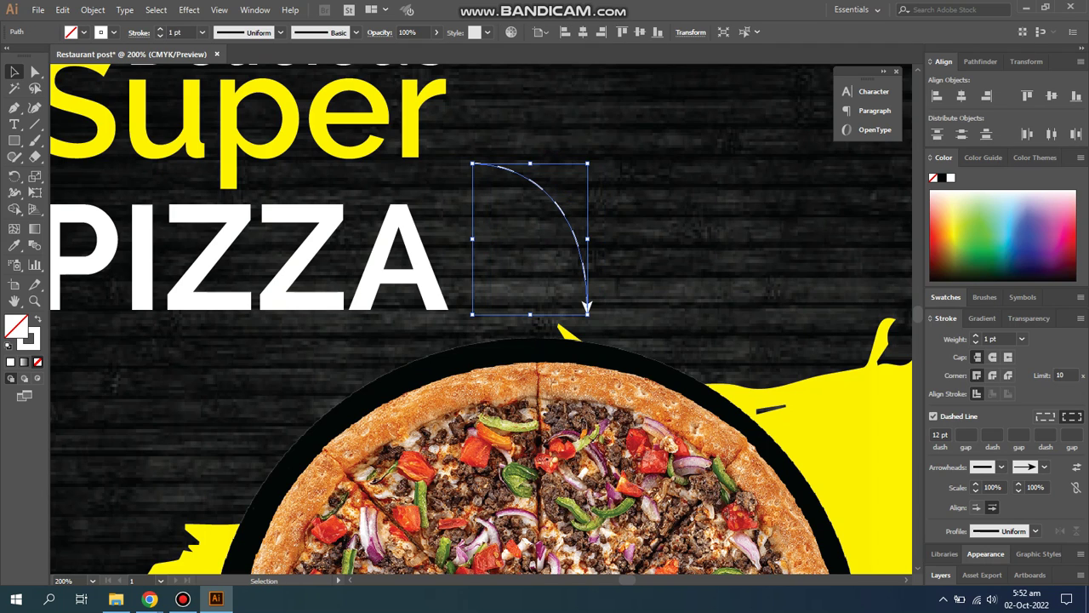
key("Delete")
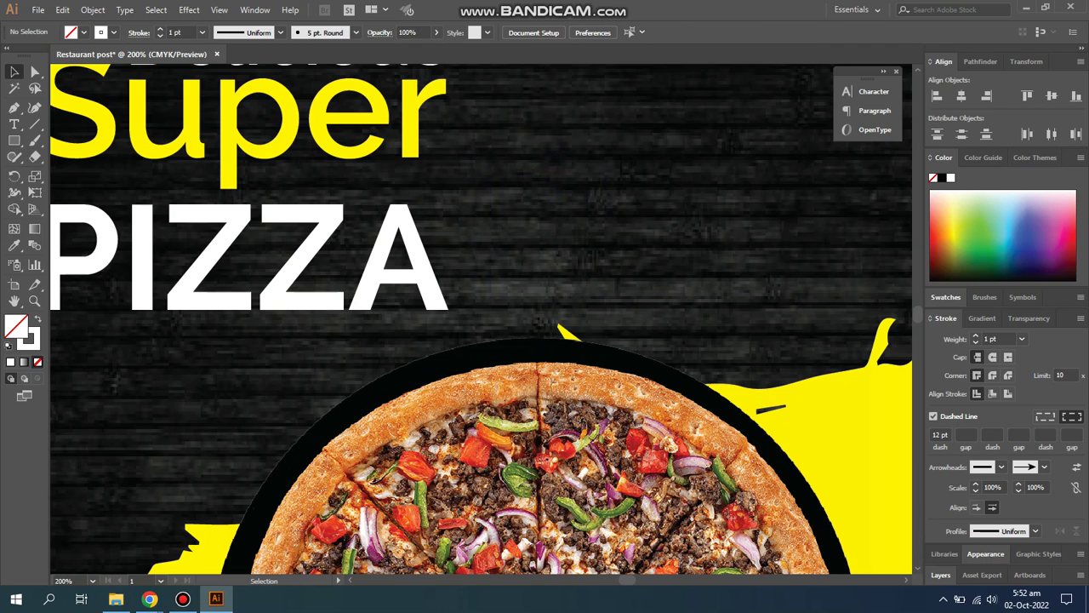
key("ctrl+0")
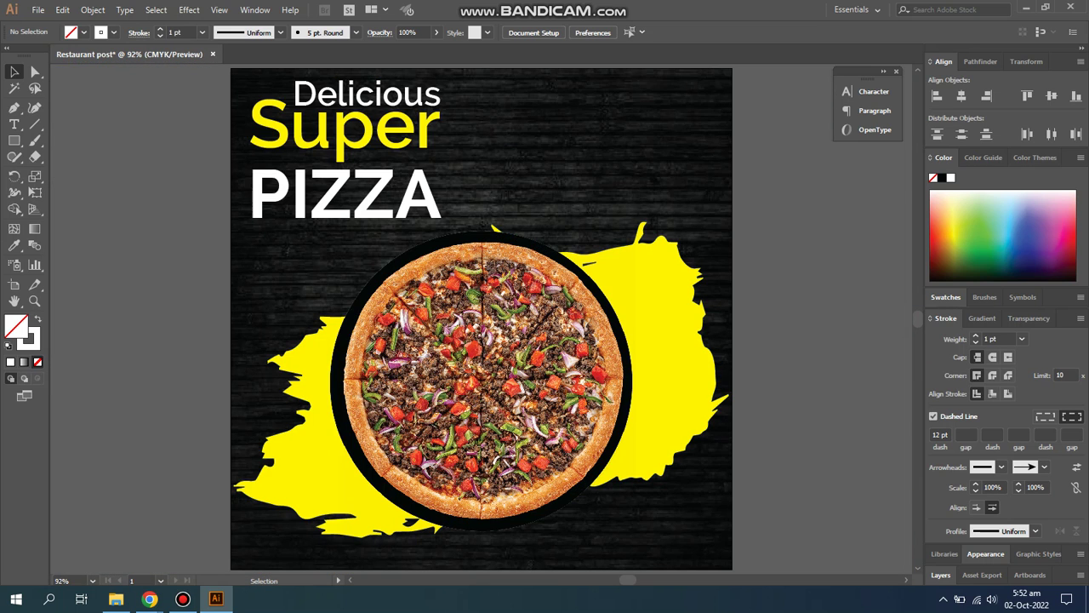
Add a new 'Order Now' text line below the pizza near the artboard's bottom right.
left_click_drag(470, 104, 403, 197)
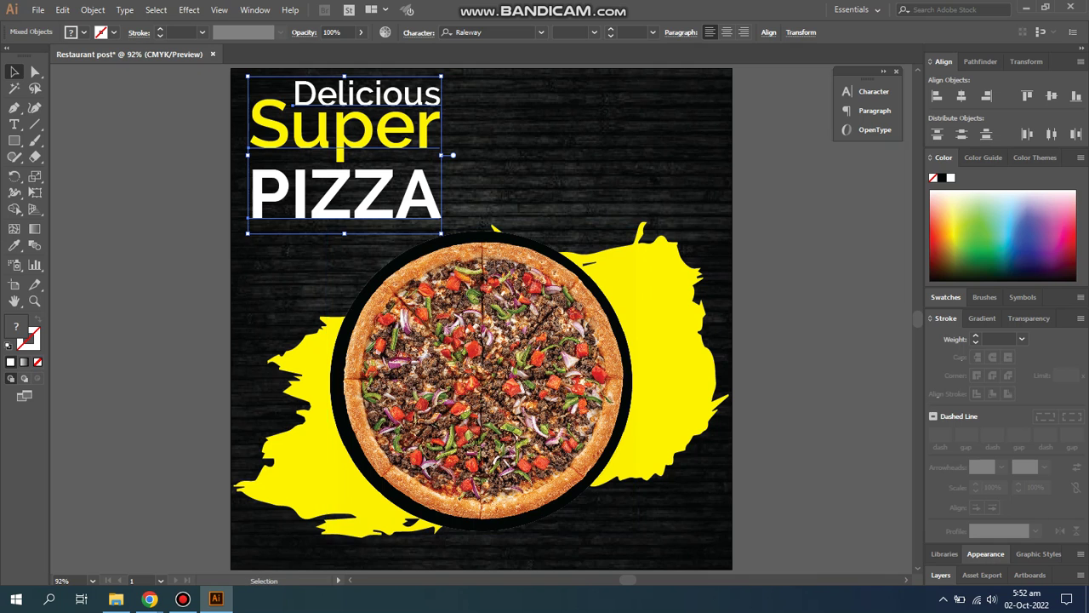
key("ctrl+shift+a")
left_click_drag(481, 341, 476, 295)
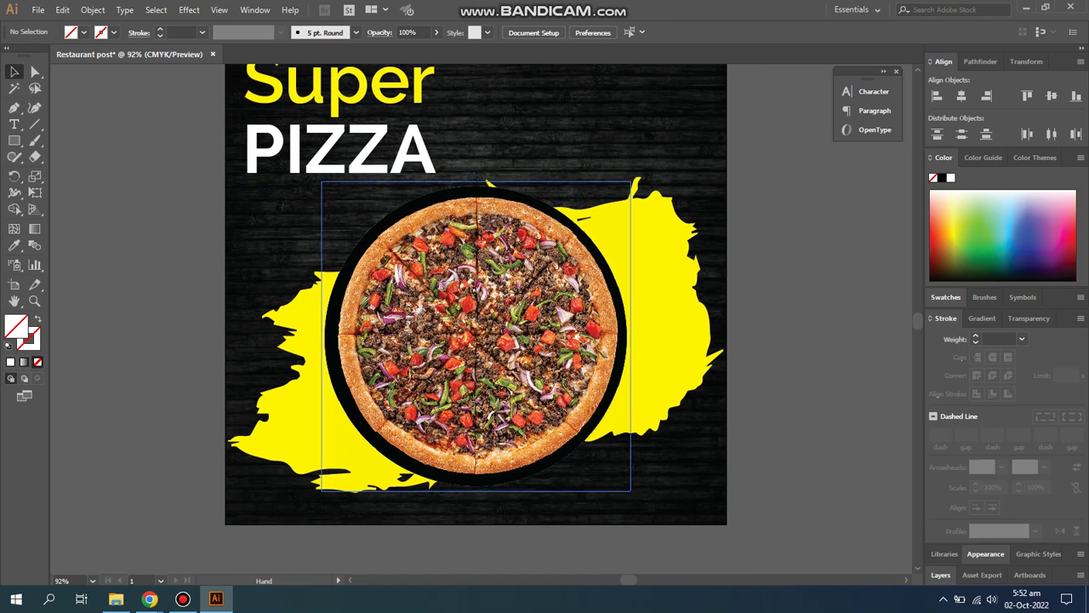
key("t")
left_click(587, 526)
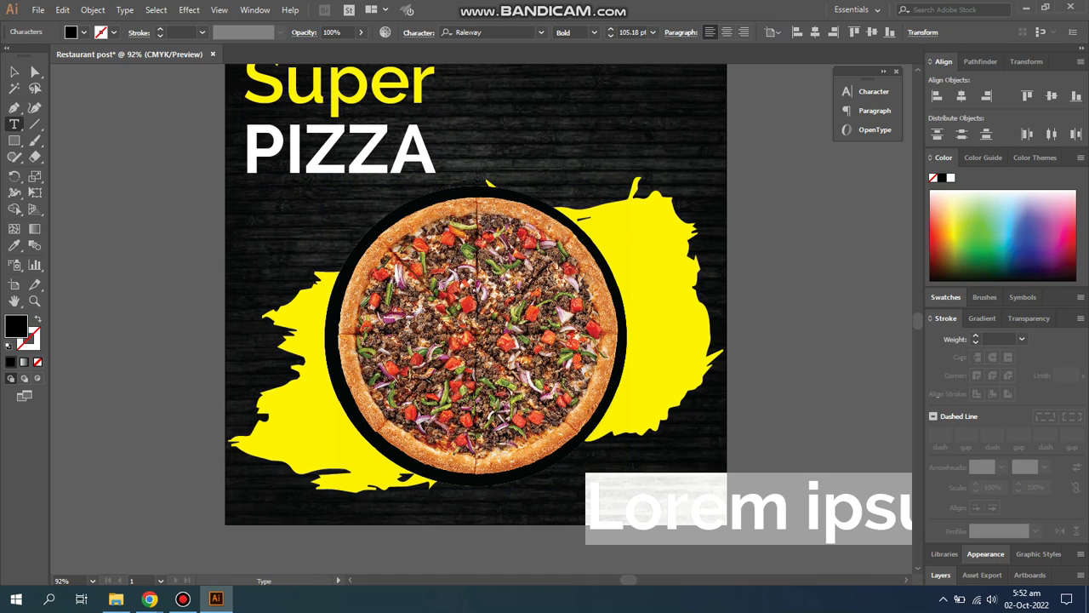
type("Order")
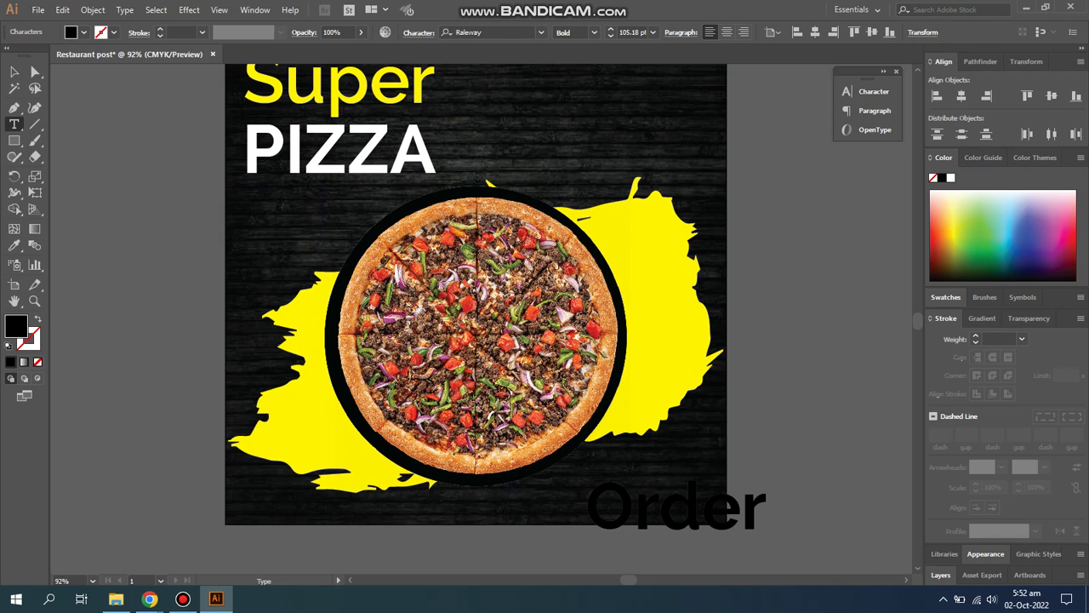
type(" Now")
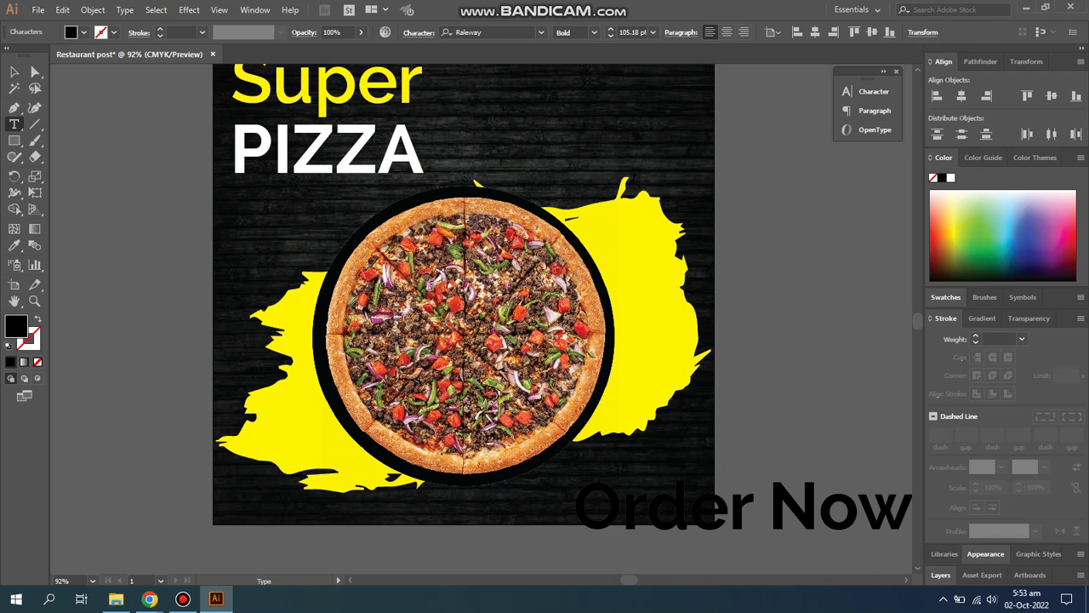
key("Escape")
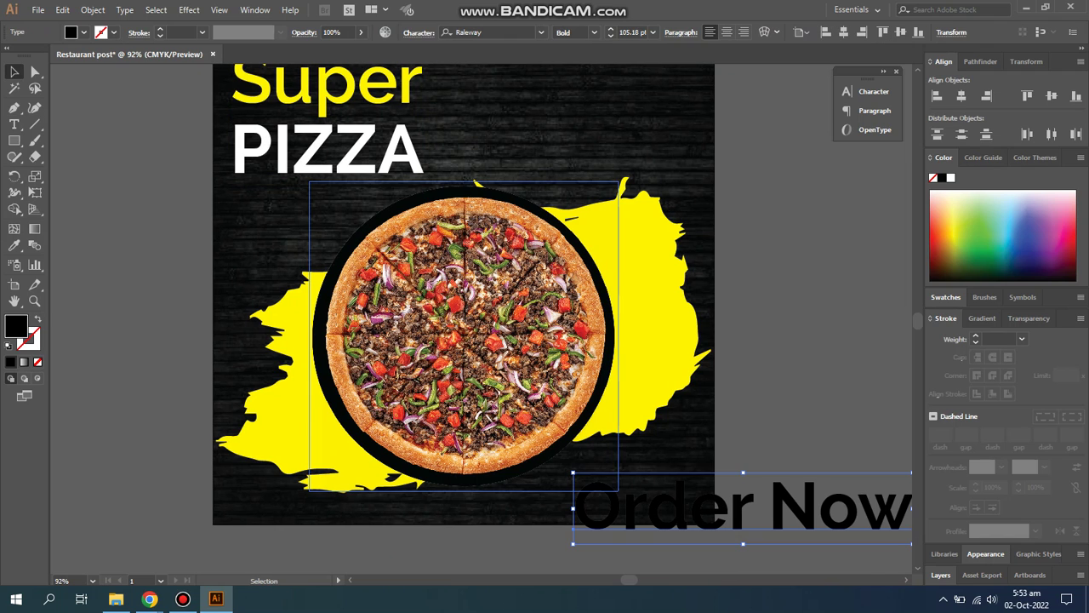
Draw a yellow rectangle below the pizza and move the shrunken 'Order Now' text onto it.
key("m")
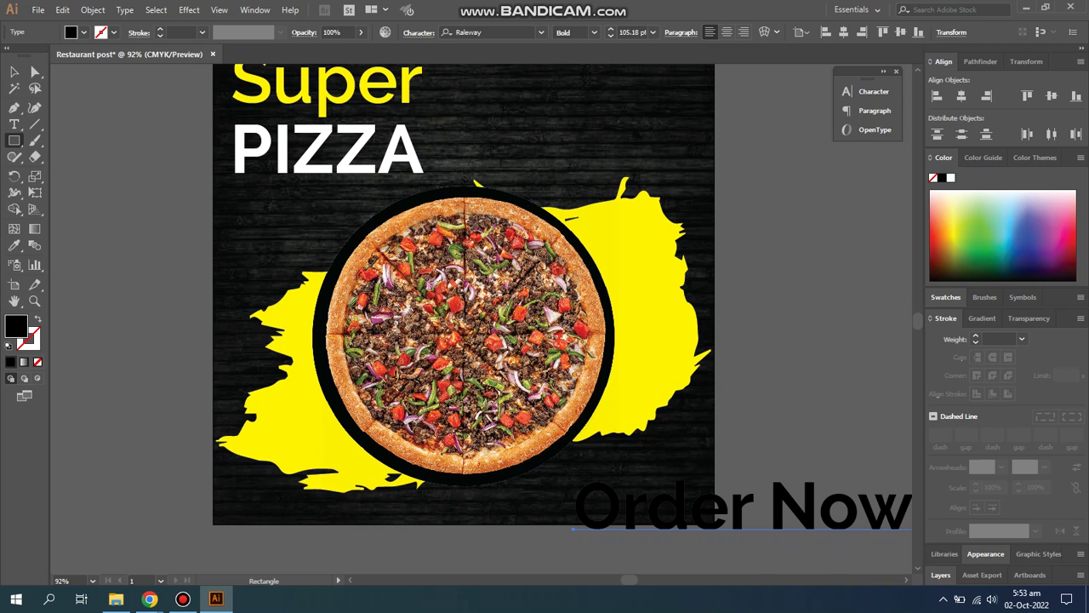
left_click_drag(448, 498, 563, 545)
key("v")
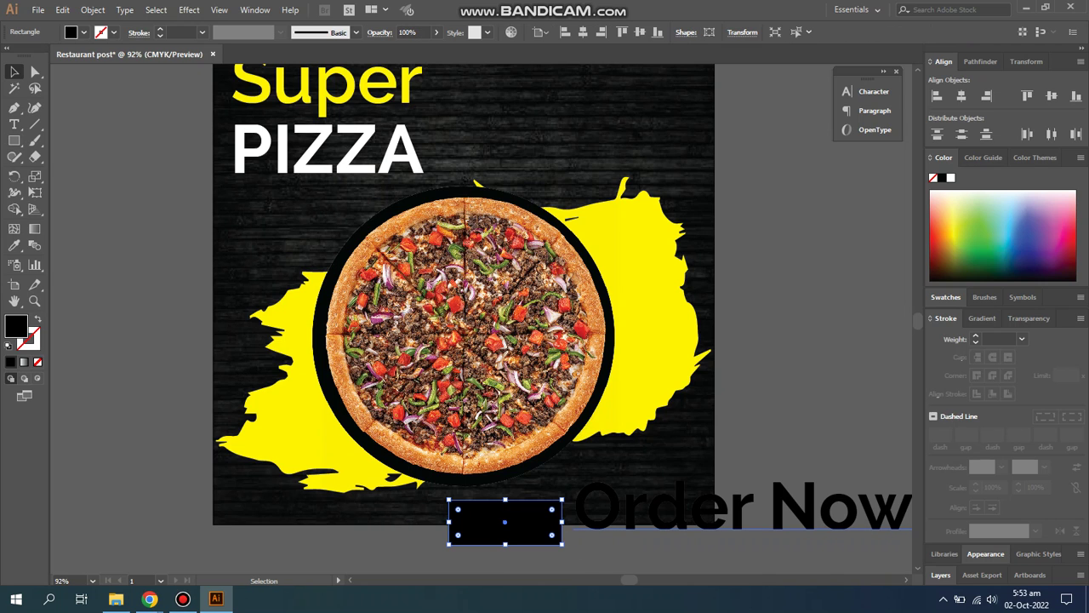
key("i")
left_click(553, 208)
key("v")
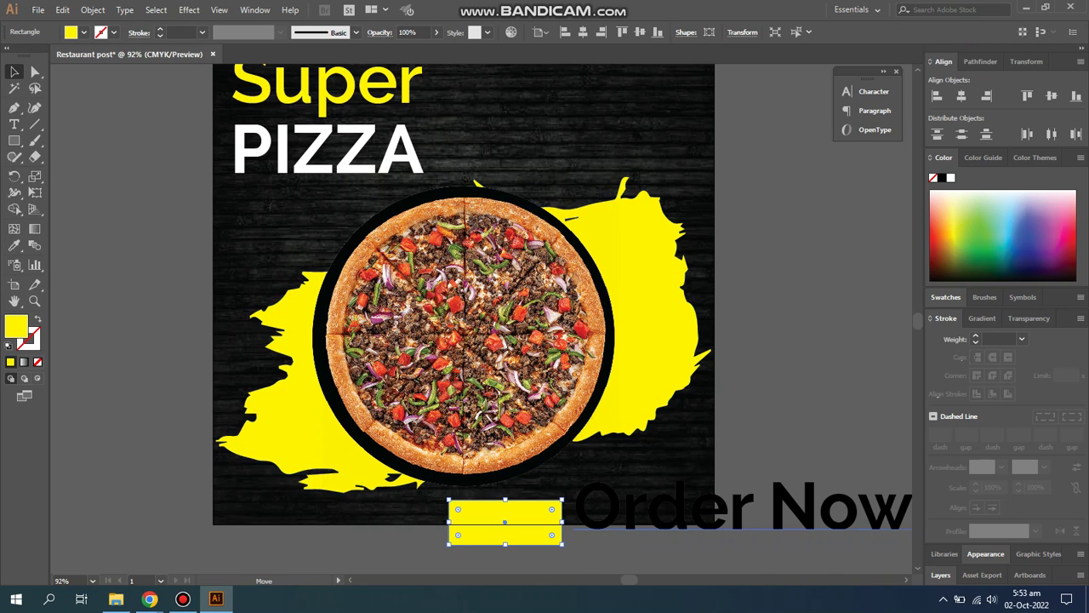
left_click_drag(816, 509, 575, 521)
left_click_drag(722, 489, 605, 492)
Align the rectangle and 'Order Now' text on horizontal and vertical centres.
scroll(552, 536, "up", 2)
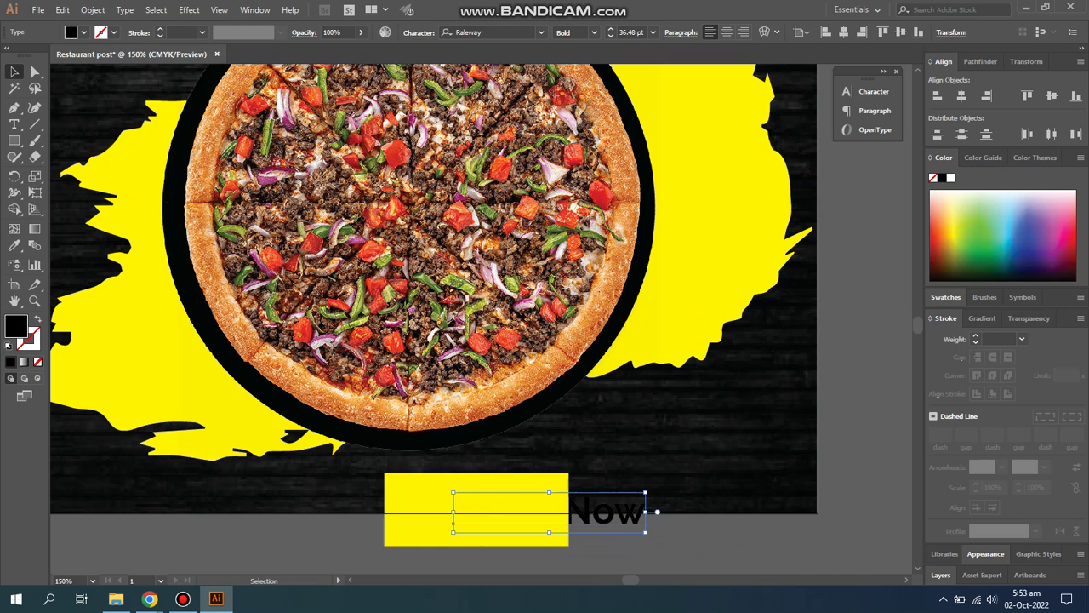
key("v")
left_click_drag(664, 544, 537, 473)
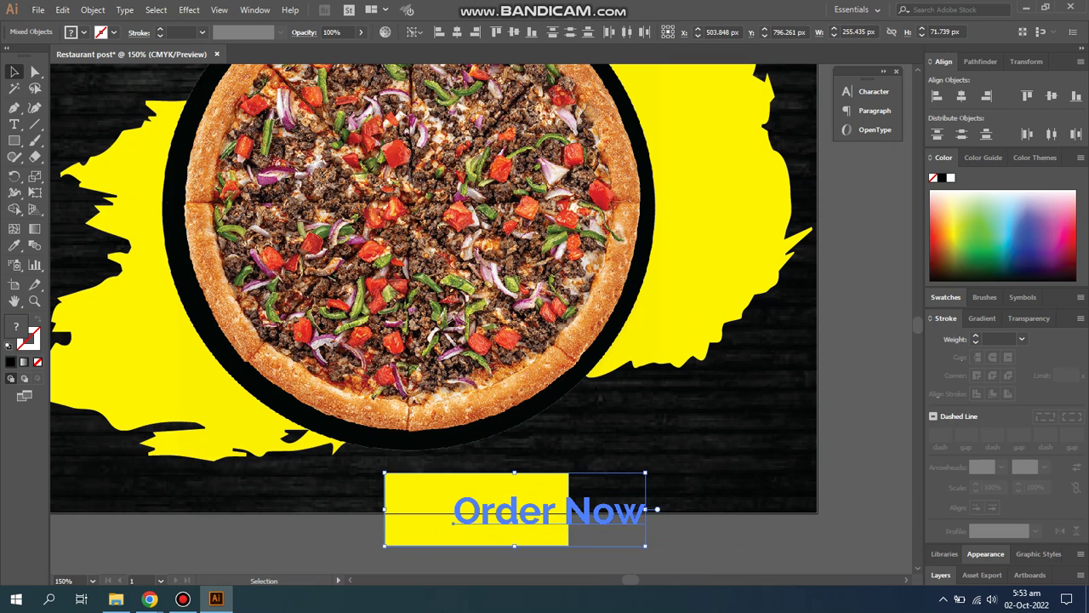
left_click(961, 96)
left_click(1052, 95)
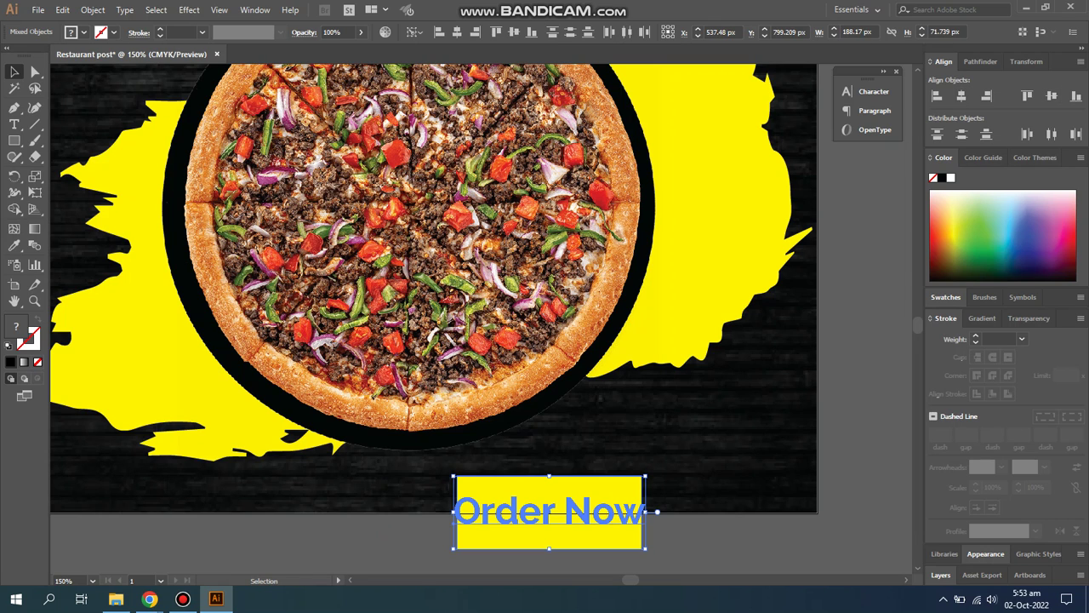
key("ctrl+shift+a")
Widen the yellow rectangle to the right and re-centre the text horizontally on it.
left_click(630, 540)
left_click_drag(641, 510, 671, 510)
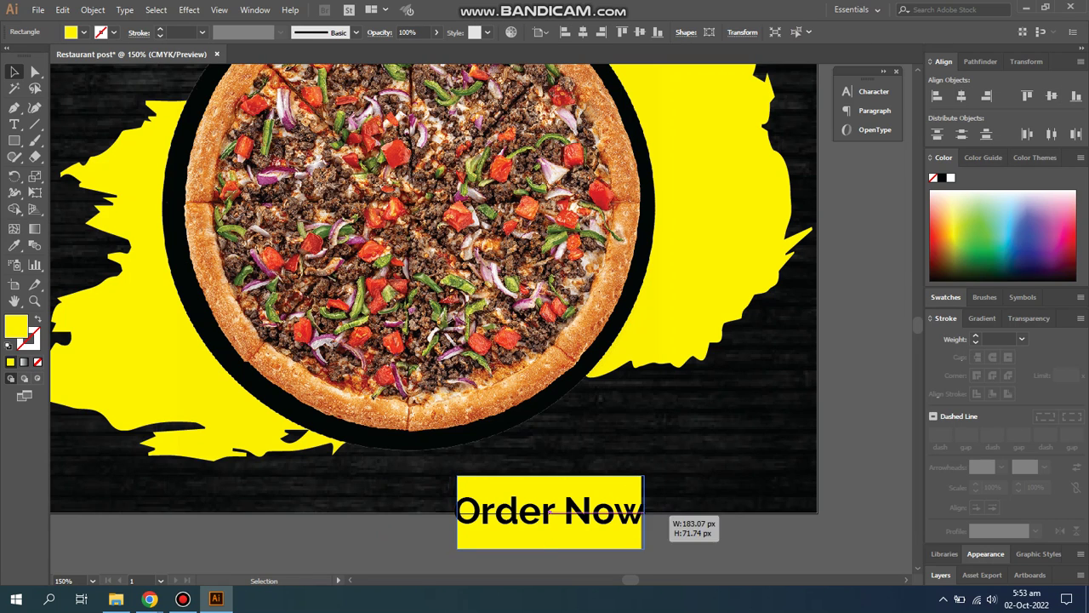
left_click_drag(710, 473, 674, 516)
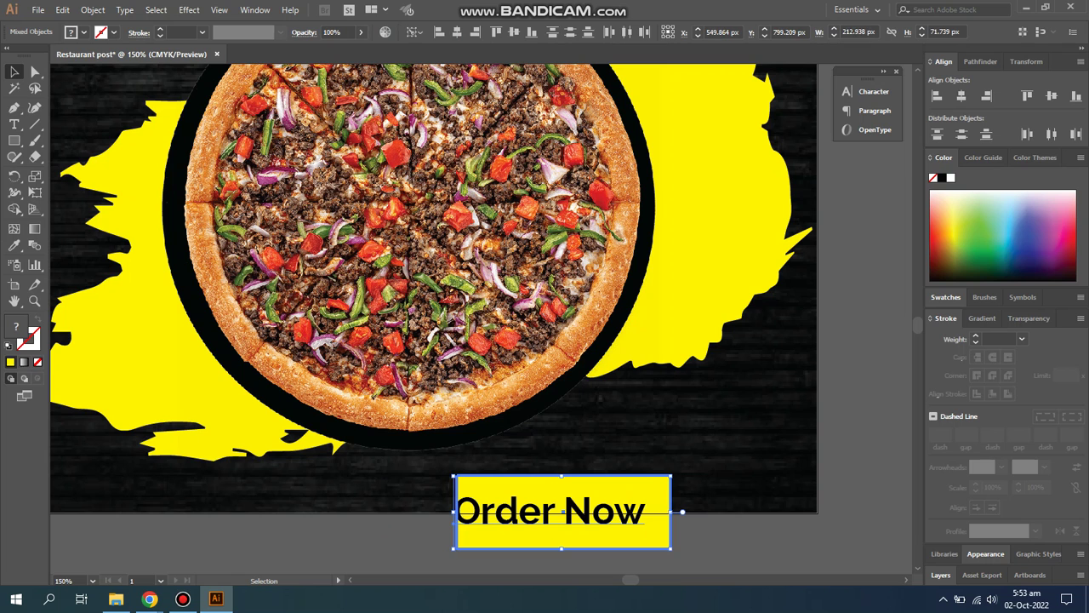
left_click(961, 96)
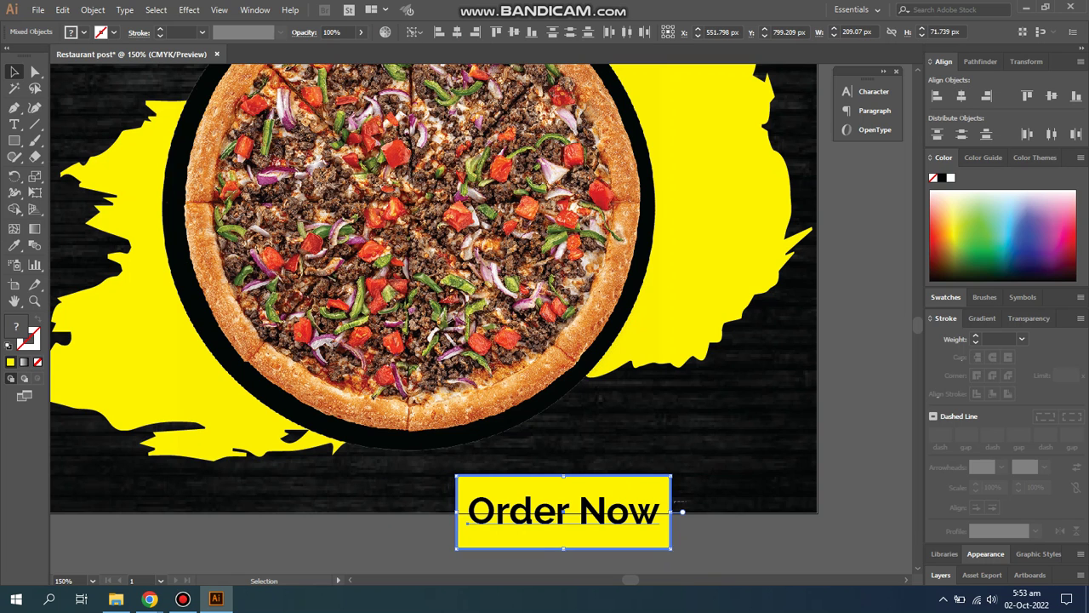
left_click(655, 531)
key("ctrl+equal")
key("ctrl+equal")
key("ctrl+equal")
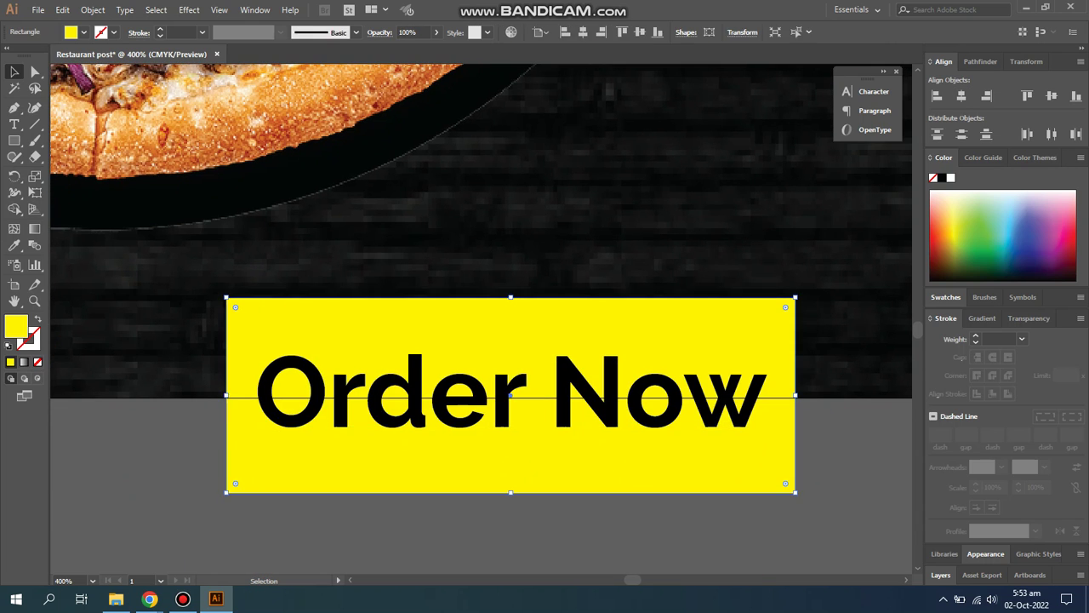
Shorten the yellow rectangle behind the text and round its corners.
left_click_drag(511, 492, 511, 449)
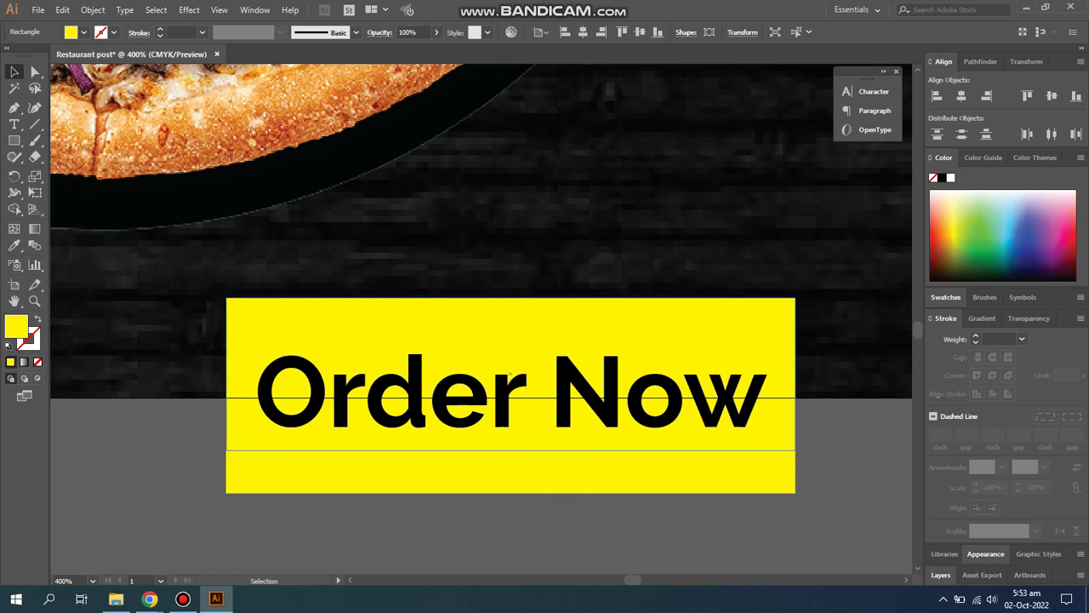
mouse_move(580, 165)
left_mouse_down()
mouse_move(783, 456)
mouse_move(580, 164)
left_mouse_up()
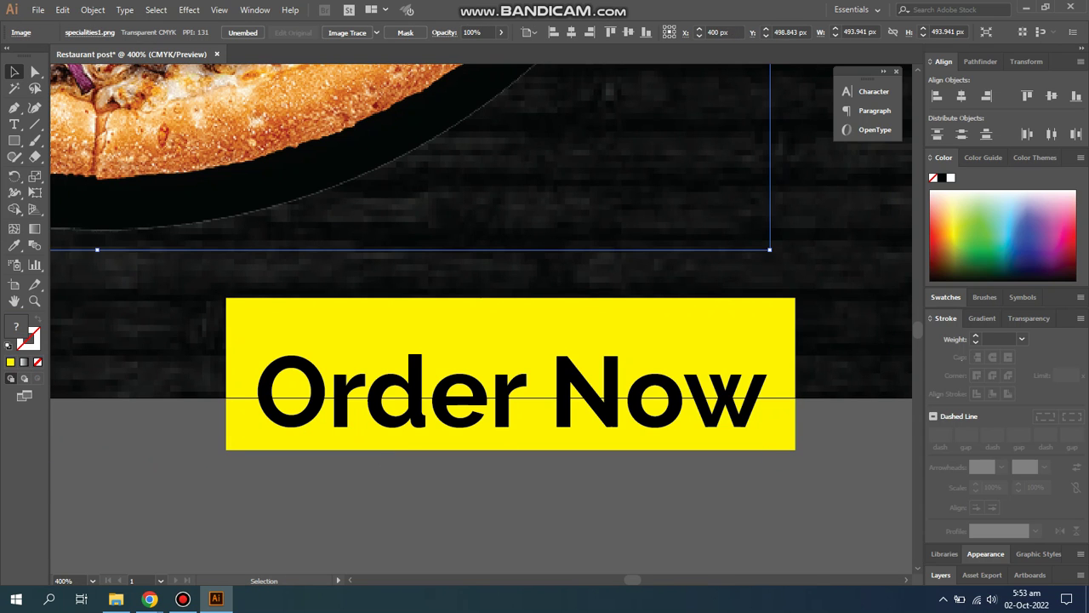
left_click_drag(804, 485, 766, 400)
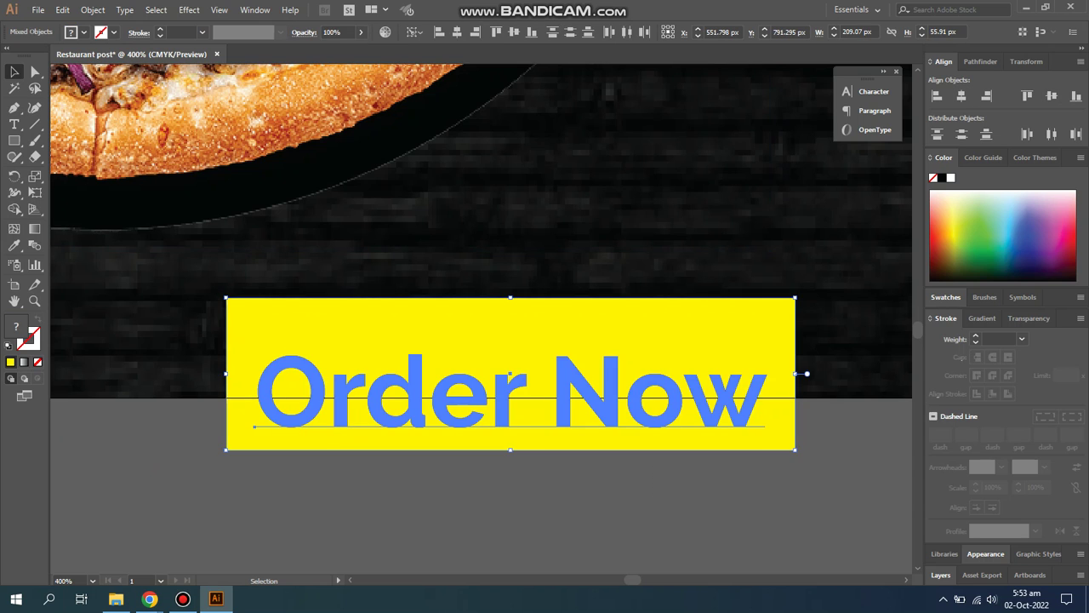
left_click_drag(511, 442, 511, 464)
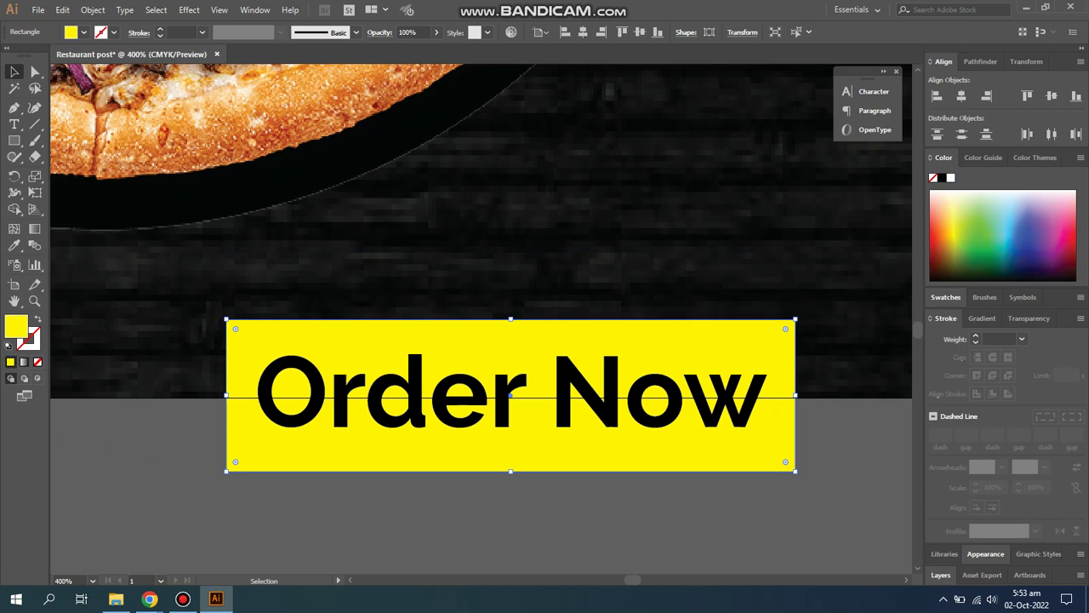
left_click_drag(785, 328, 754, 362)
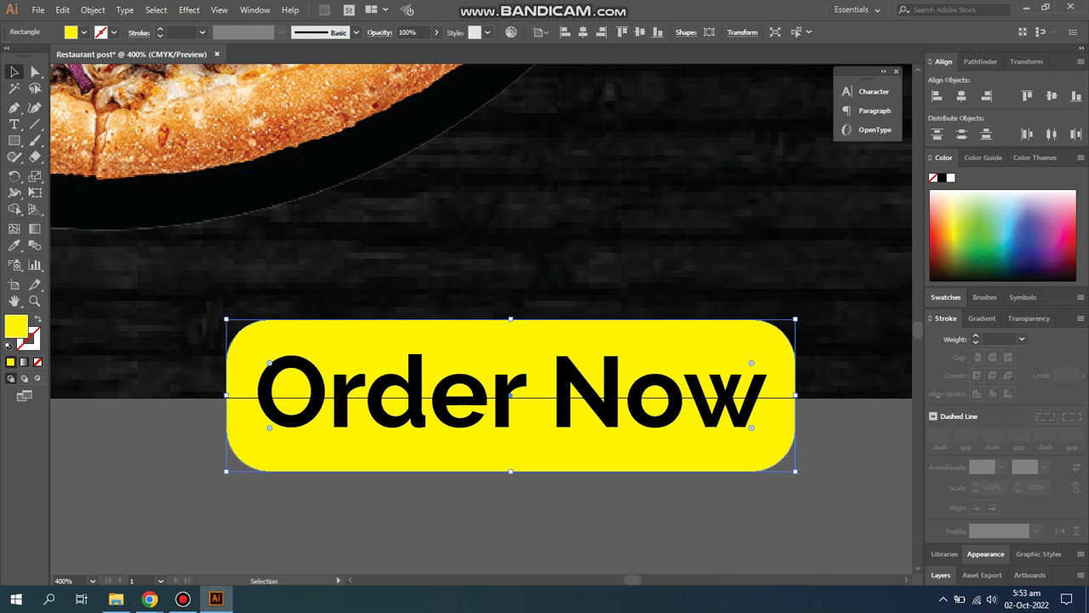
key("ctrl+shift+a")
Move the rounded 'Order Now' button up and right, below the pizza.
key("ctrl+minus")
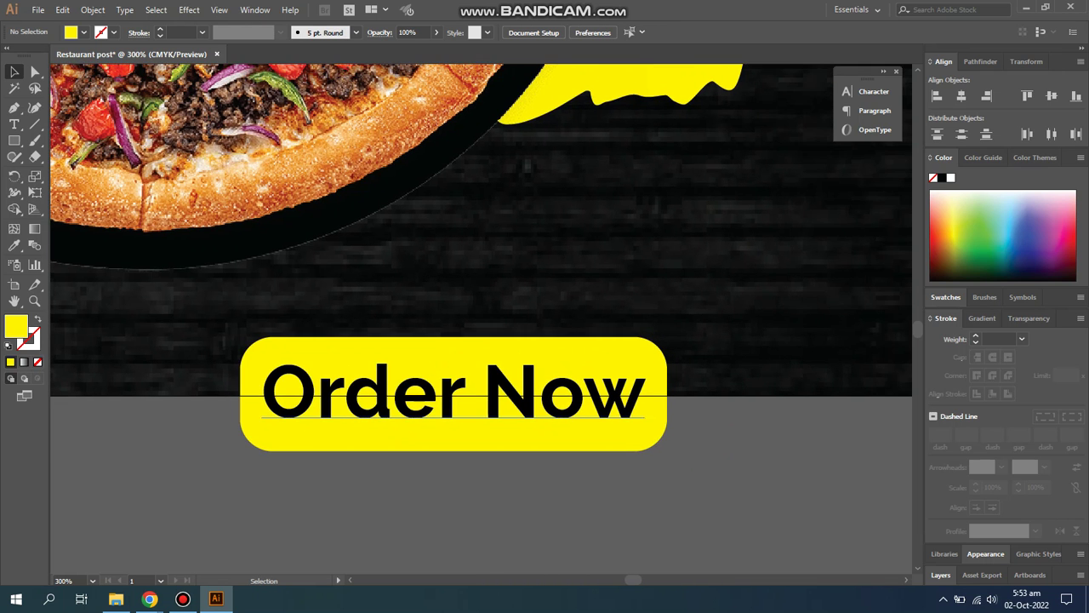
key("ctrl+minus")
mouse_move(552, 447)
left_mouse_down()
mouse_move(737, 379)
mouse_move(740, 367)
left_mouse_up()
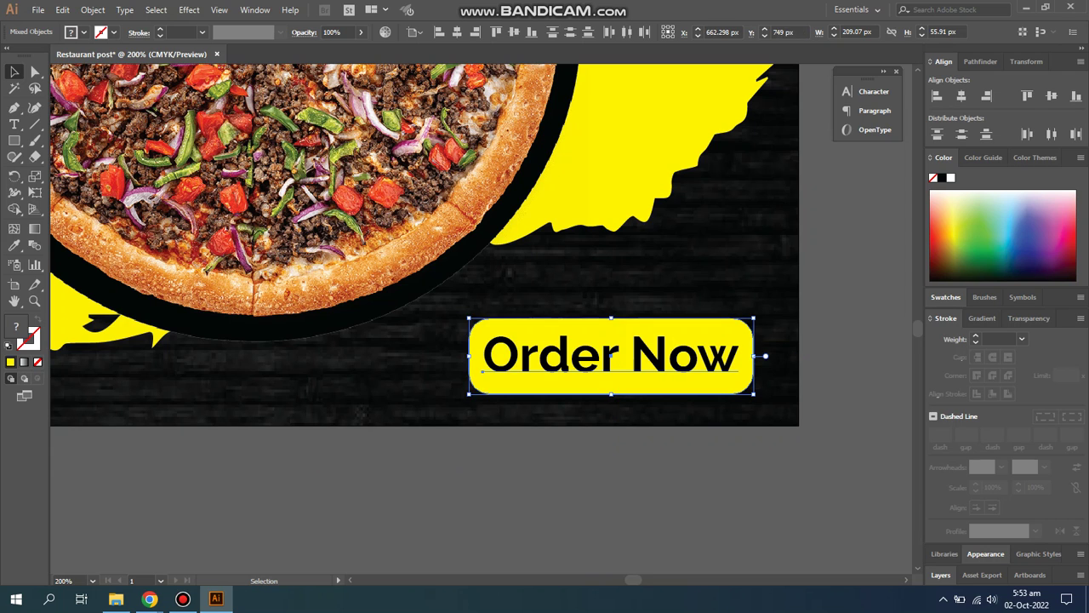